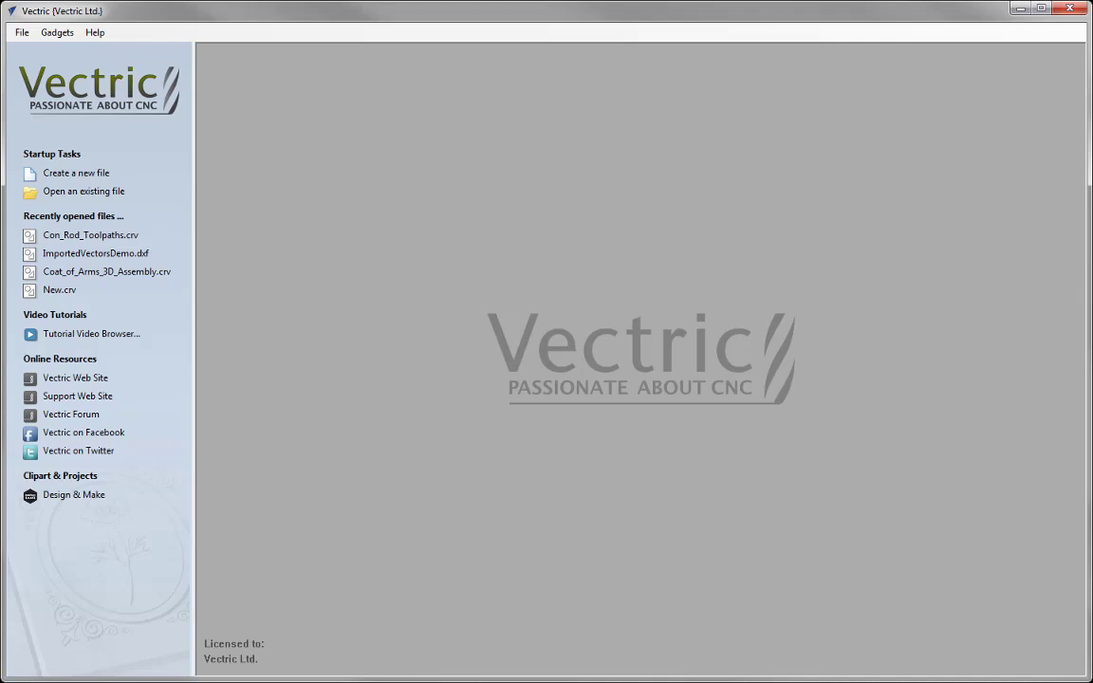
Create a new single-sided job 10 inches wide, 10 inches high and 0.75 inches thick.
left_click(76, 173)
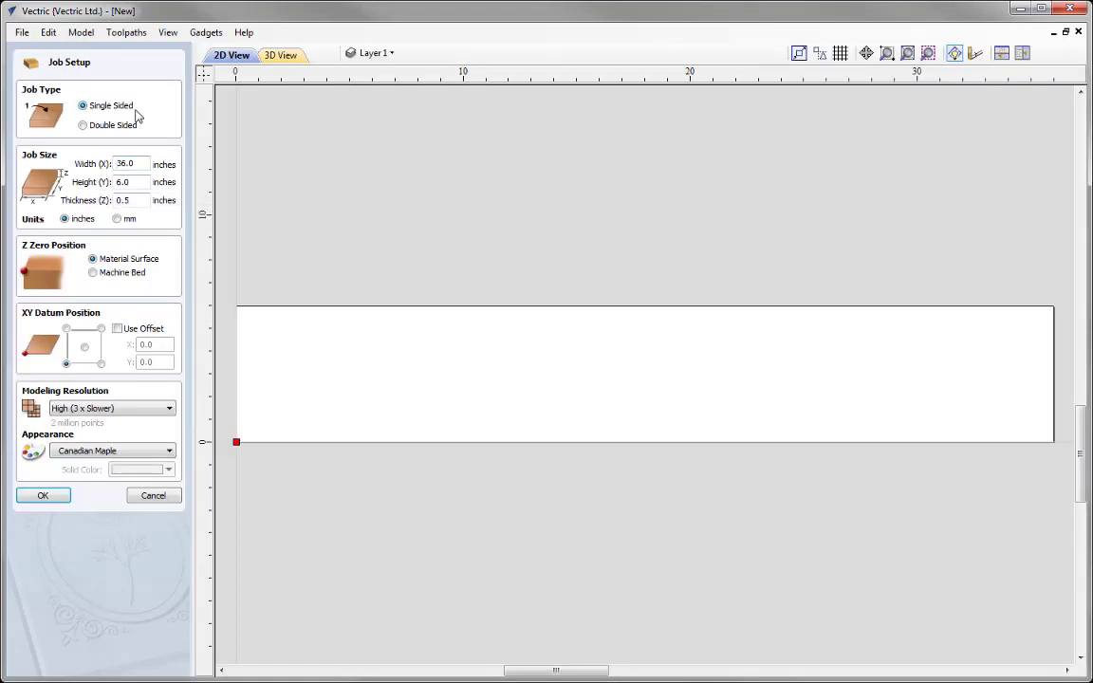
double_click(125, 163)
type("10")
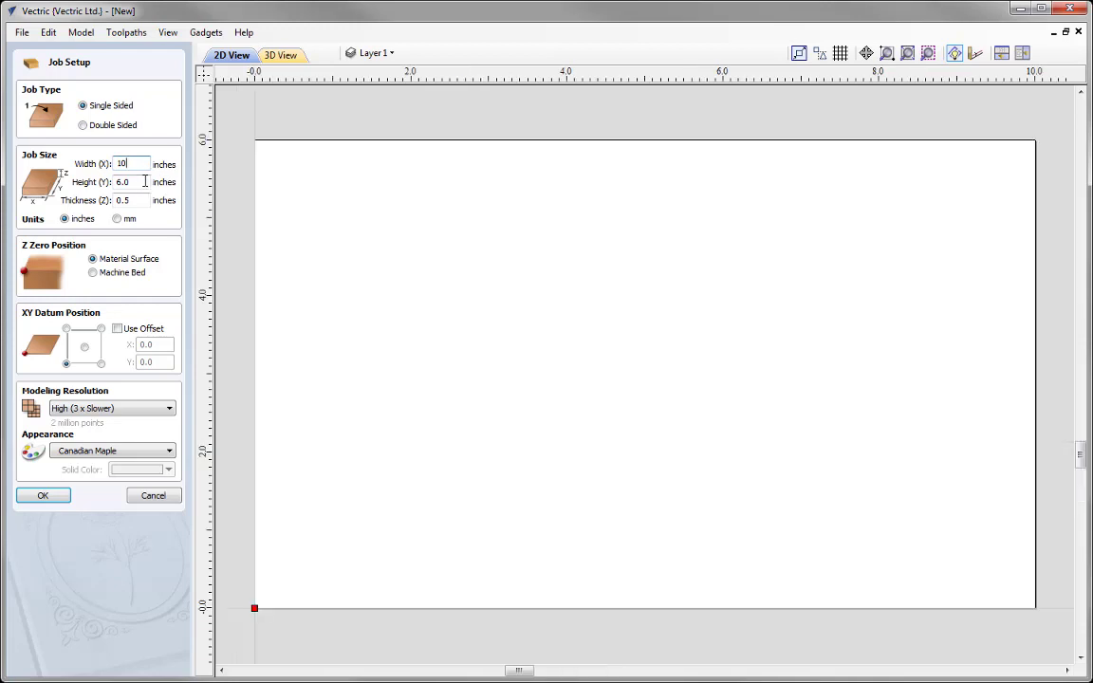
double_click(144, 181)
type("10")
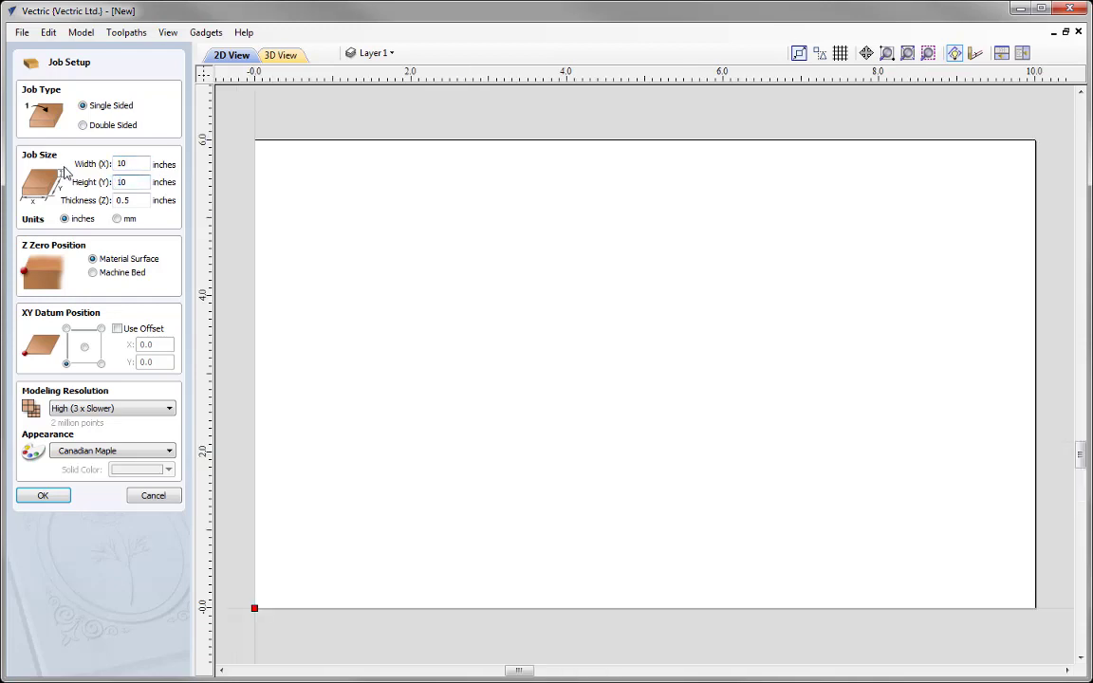
key("Tab")
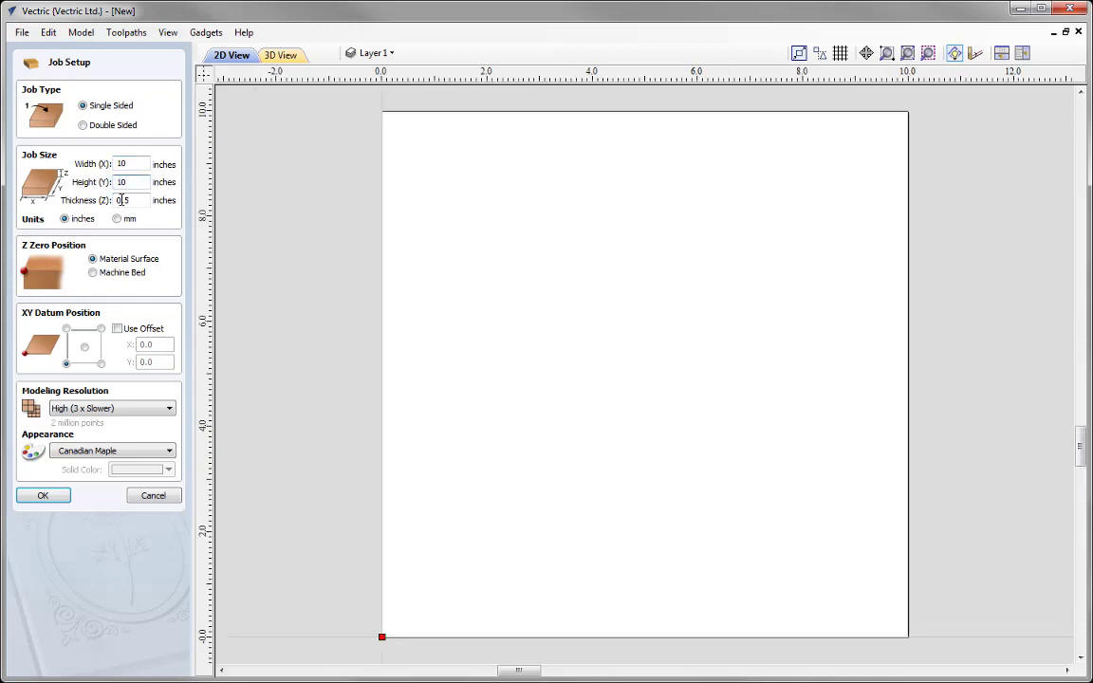
type("0.75")
left_click(63, 219)
Set the modeling resolution to Standard (fastest), keep the Canadian Maple appearance and accept the job setup.
left_click(167, 410)
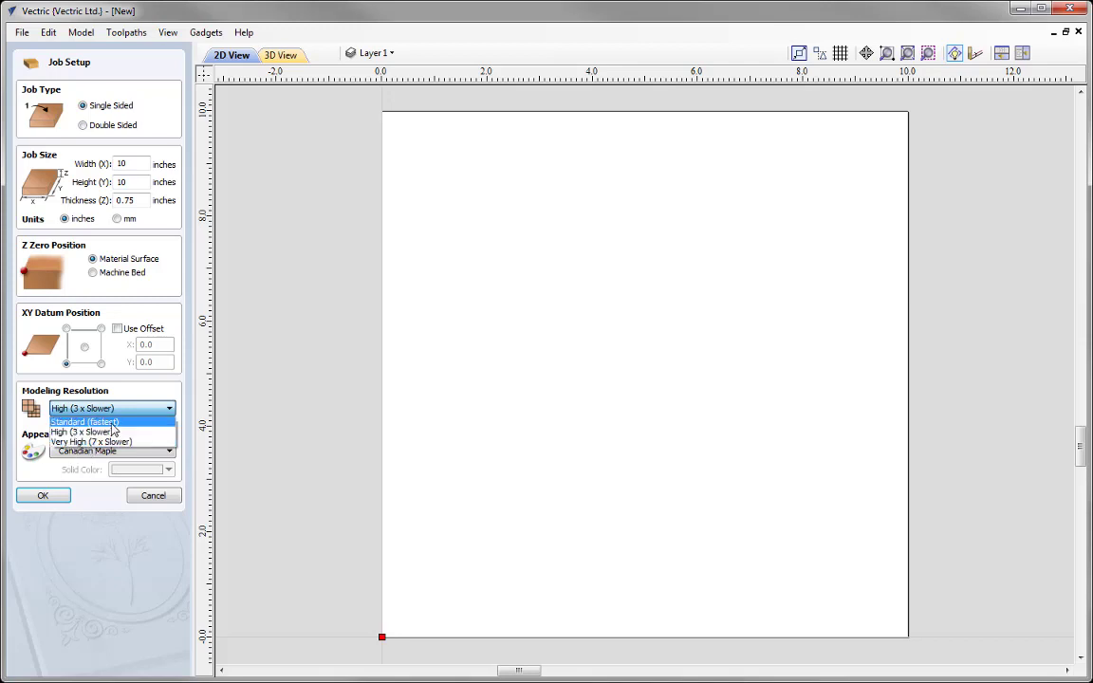
left_click(111, 423)
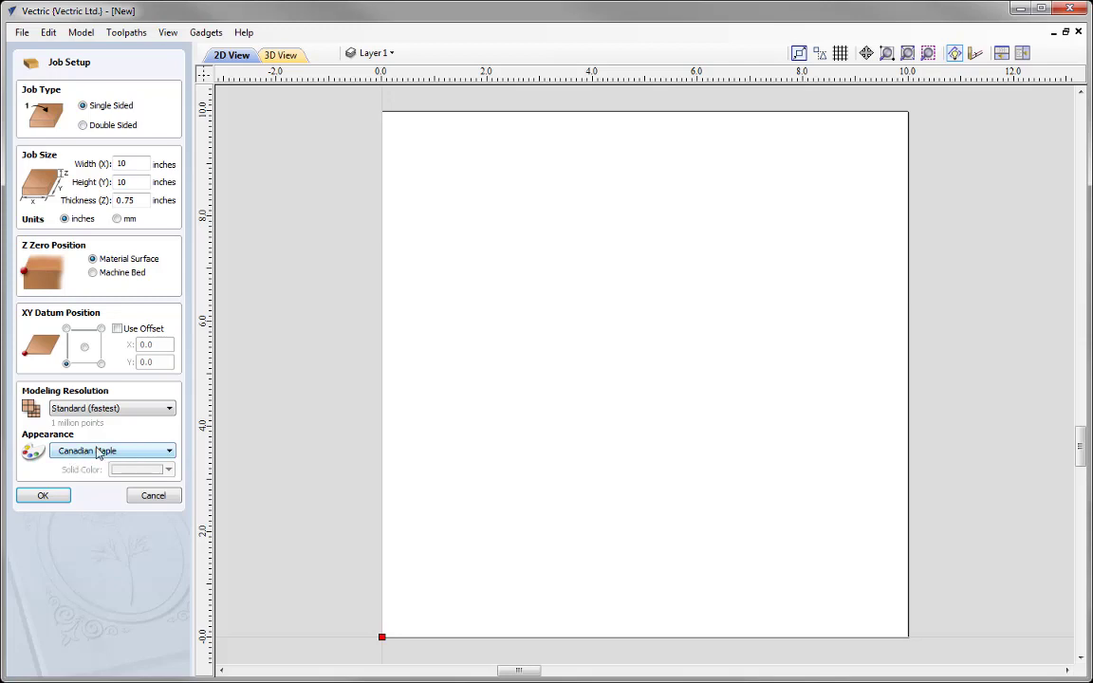
left_click(103, 453)
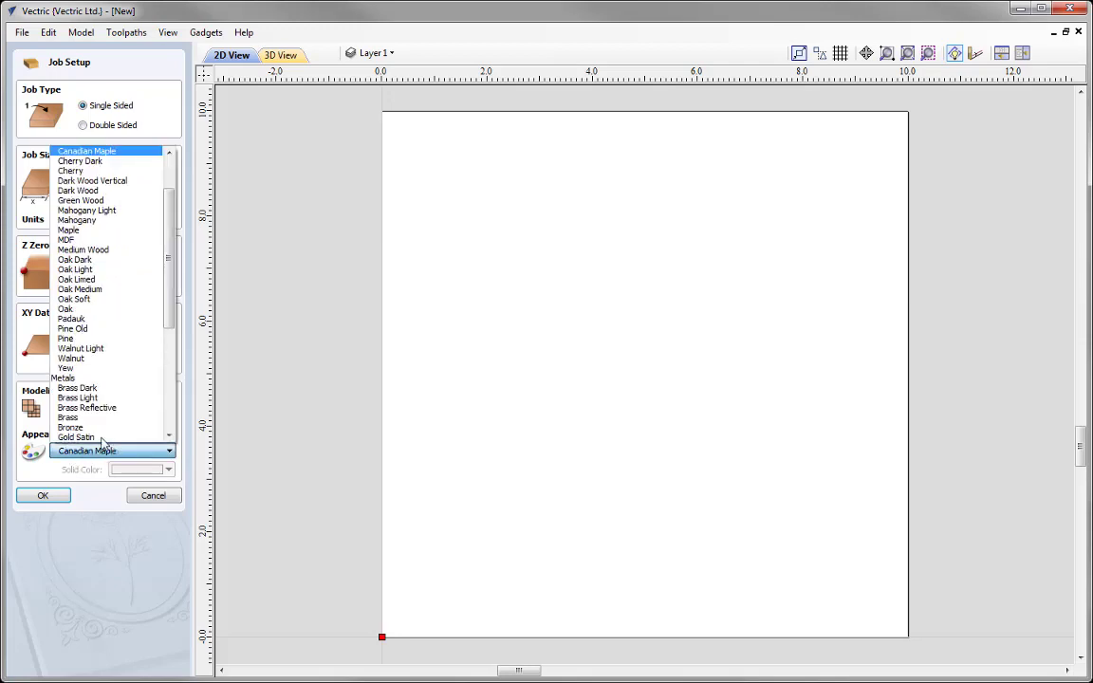
left_click(96, 154)
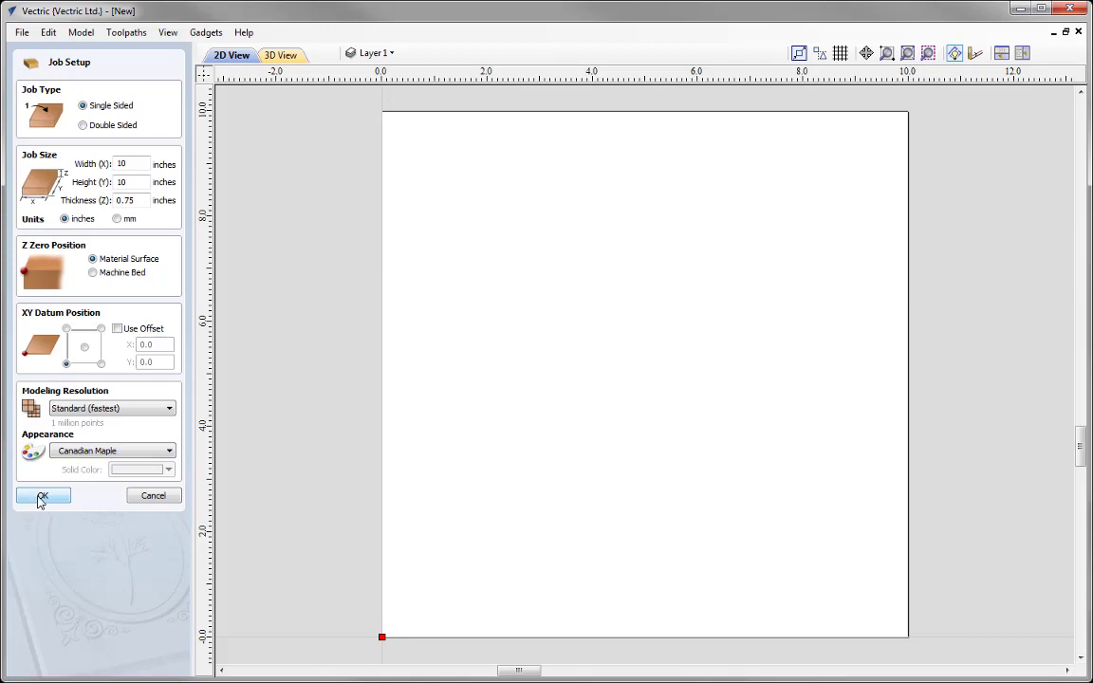
left_click(44, 497)
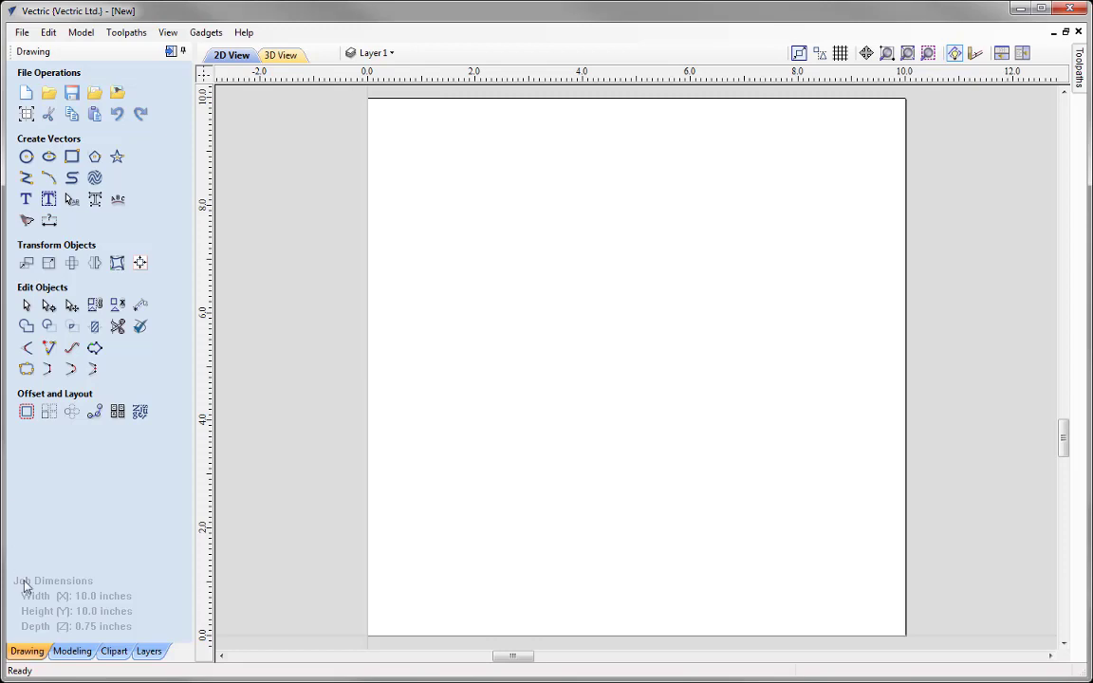
Import the 3D model Magnolia_Flower-57649-A.v3m as a component into the job.
left_click(74, 651)
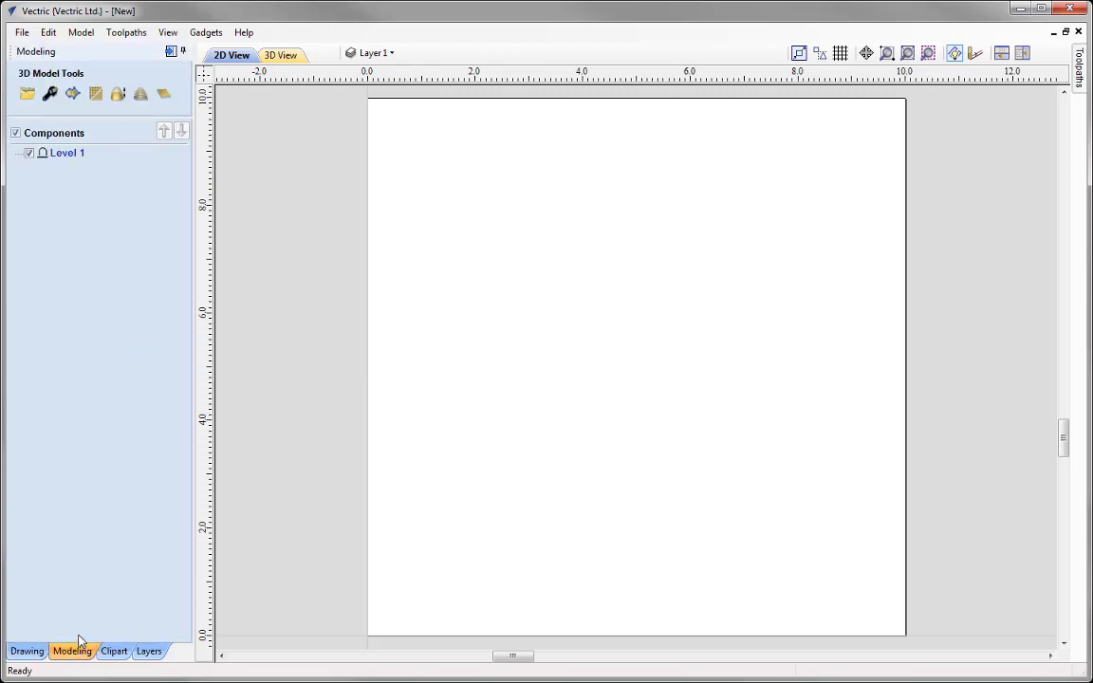
left_click(25, 96)
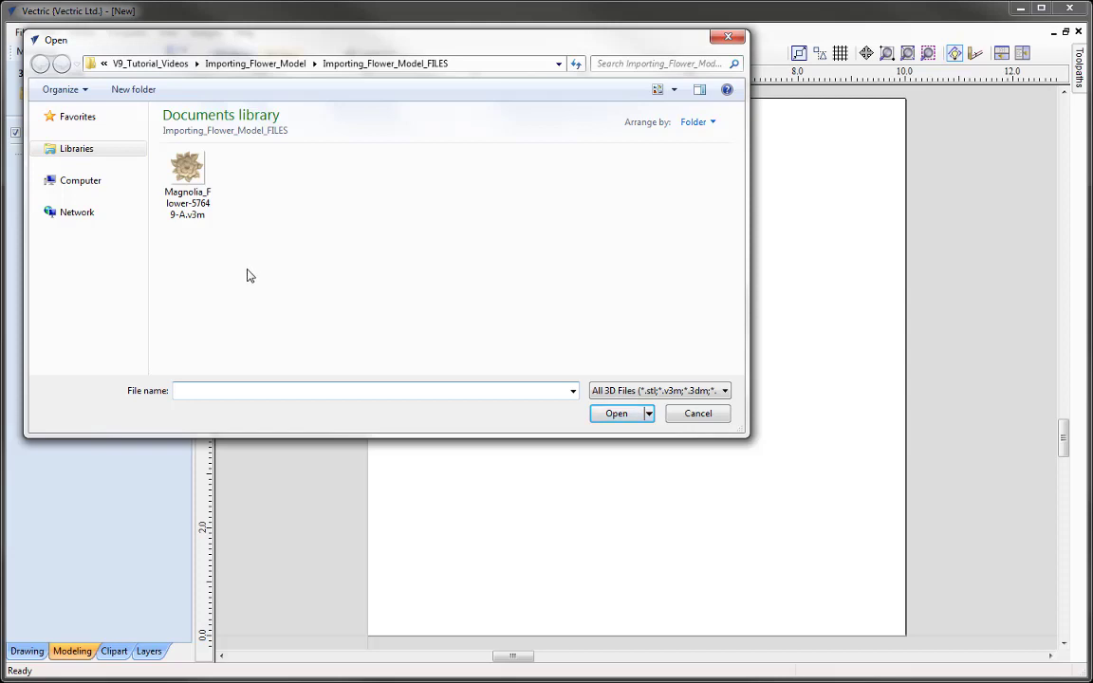
left_click(196, 202)
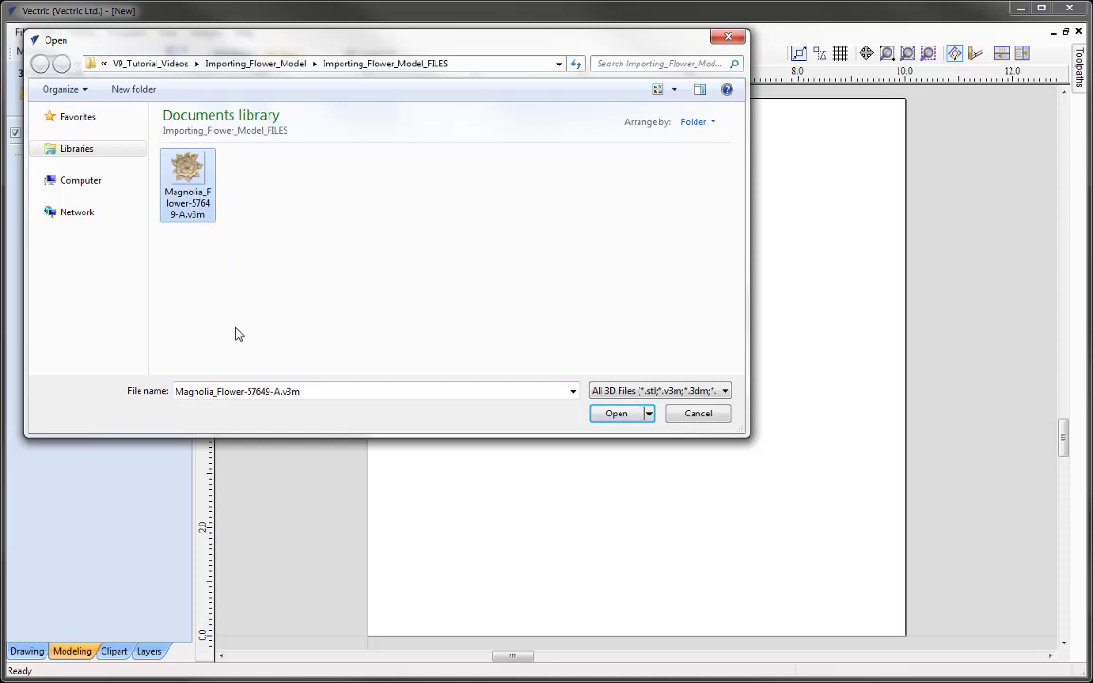
left_click(617, 415)
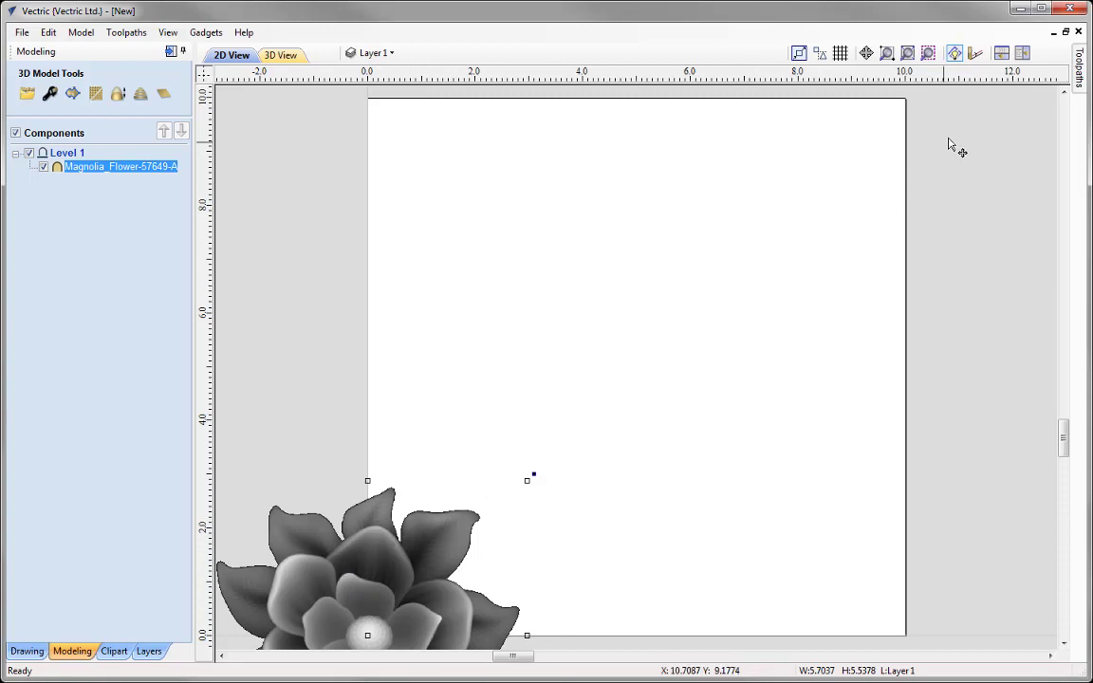
Show the 2D and 3D views side by side, with the 3D view tilted to an angle.
left_click(1022, 54)
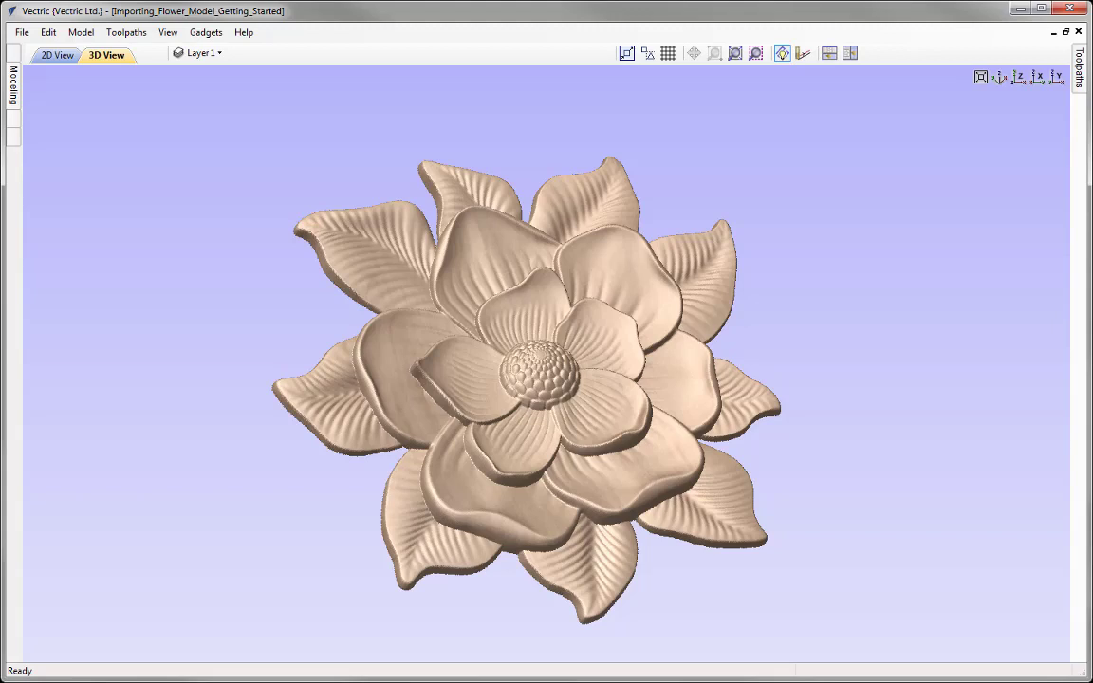
left_click(20, 35)
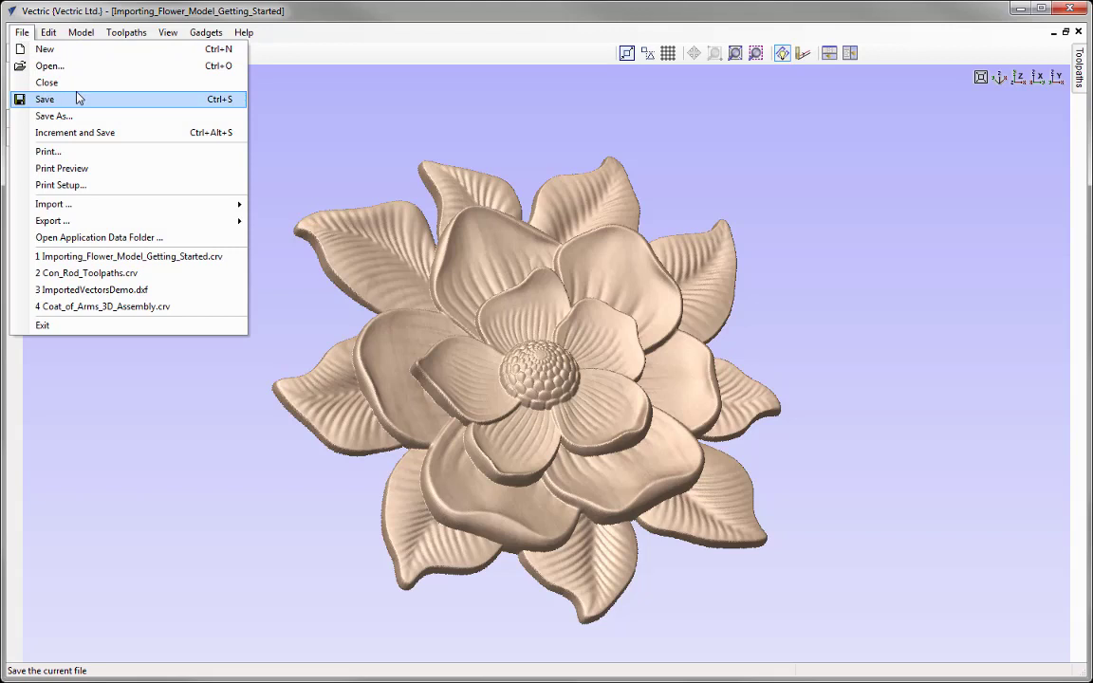
left_click(94, 89)
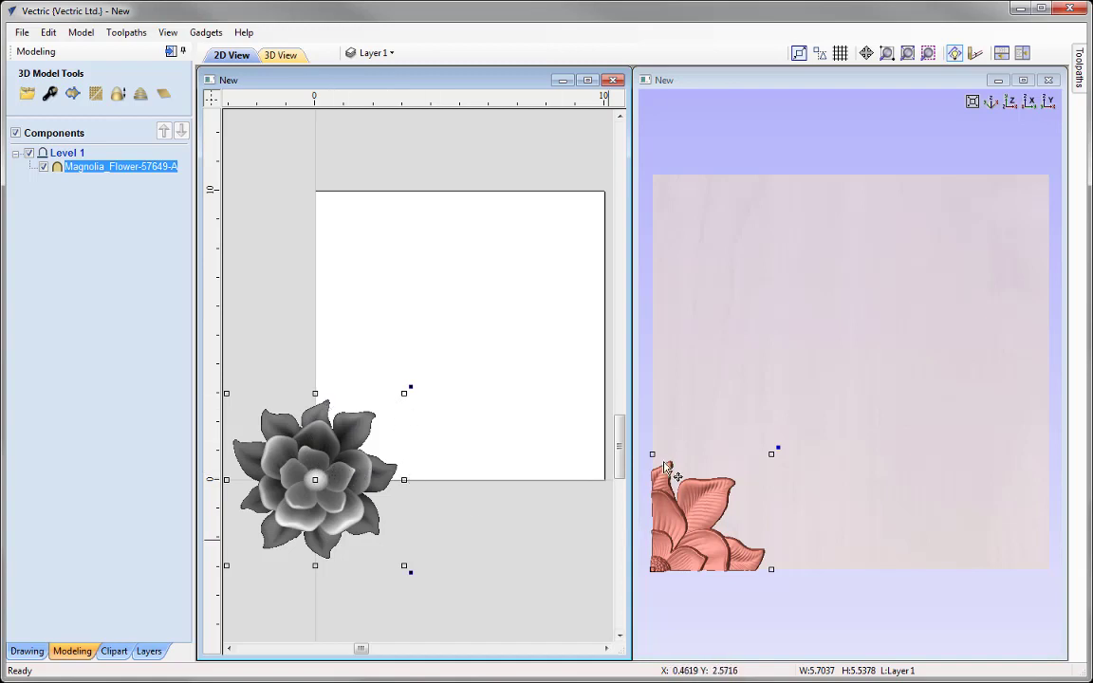
left_click_drag(855, 527, 823, 424)
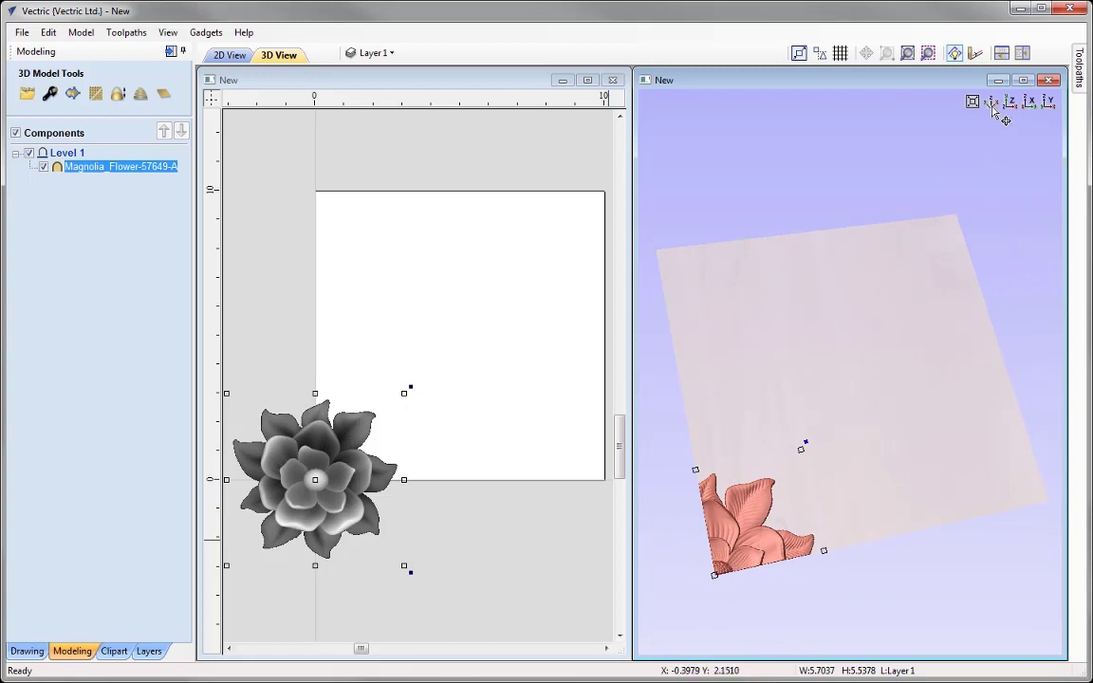
left_click_drag(994, 109, 977, 368)
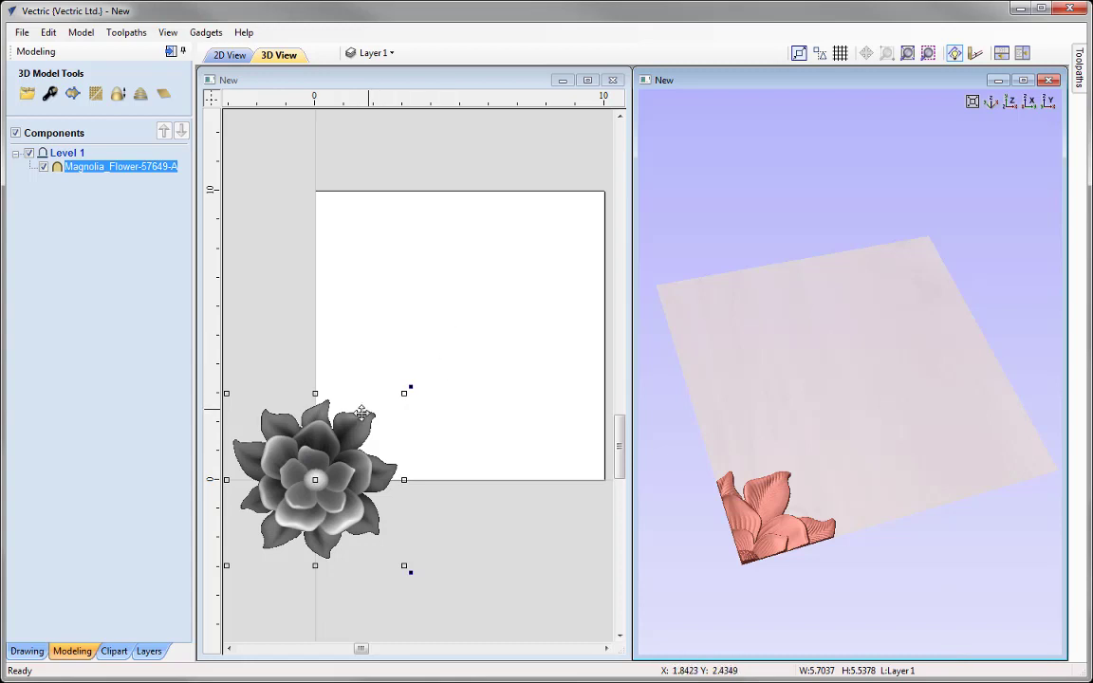
Center the magnolia flower component both horizontally and vertically in the material.
left_click(27, 652)
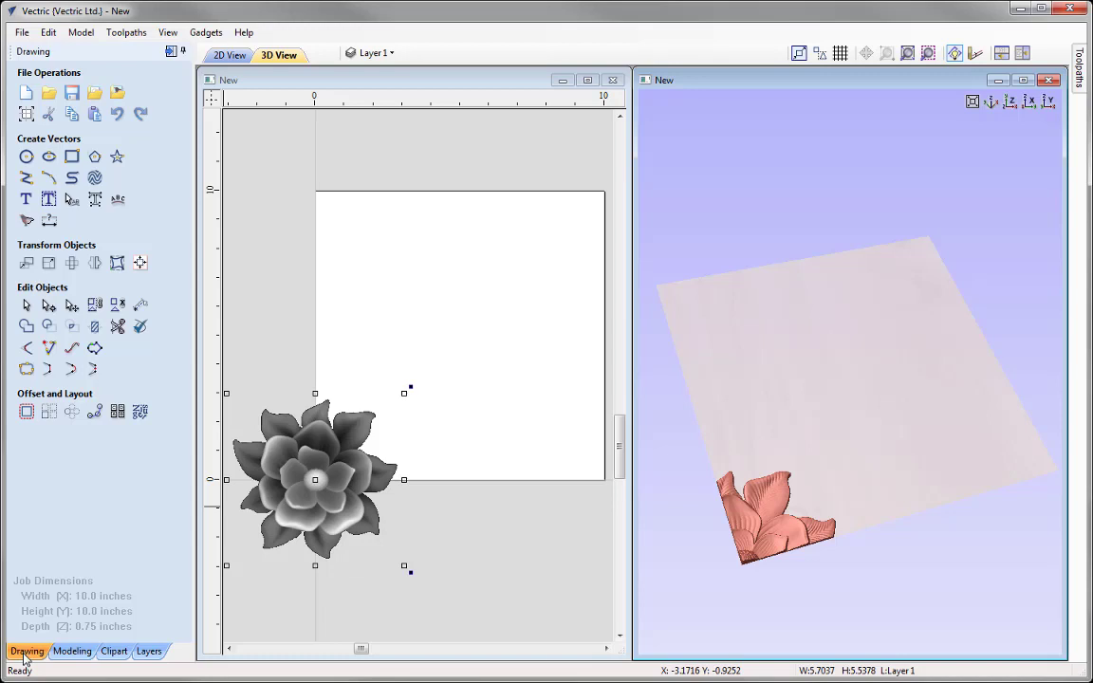
left_click(141, 264)
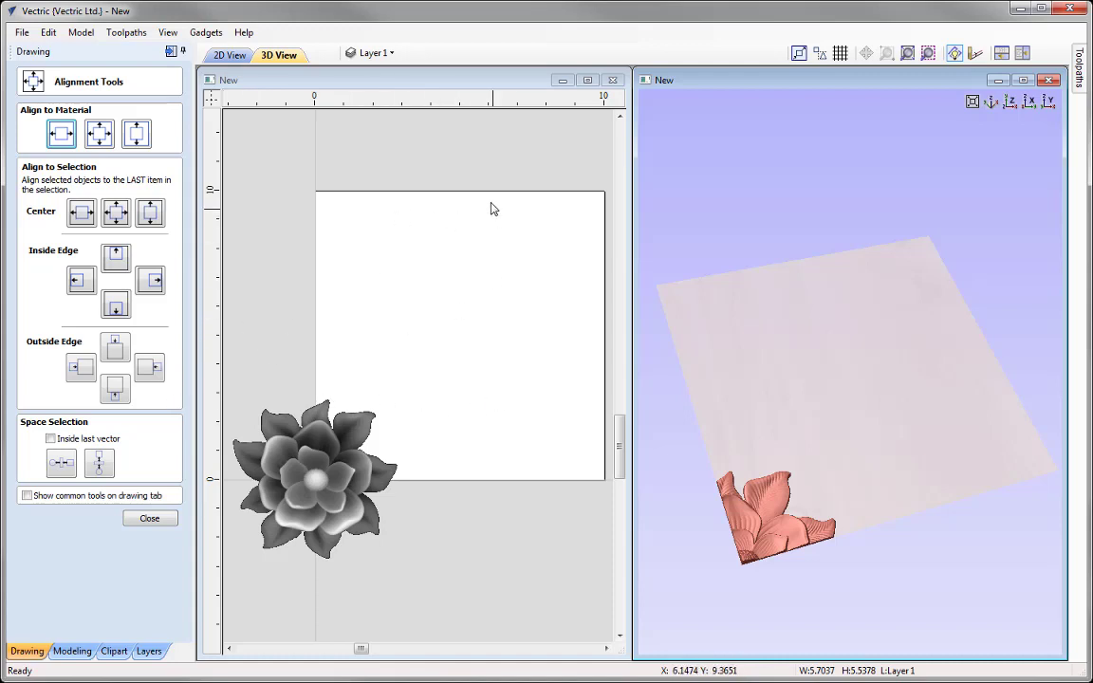
left_click(99, 135)
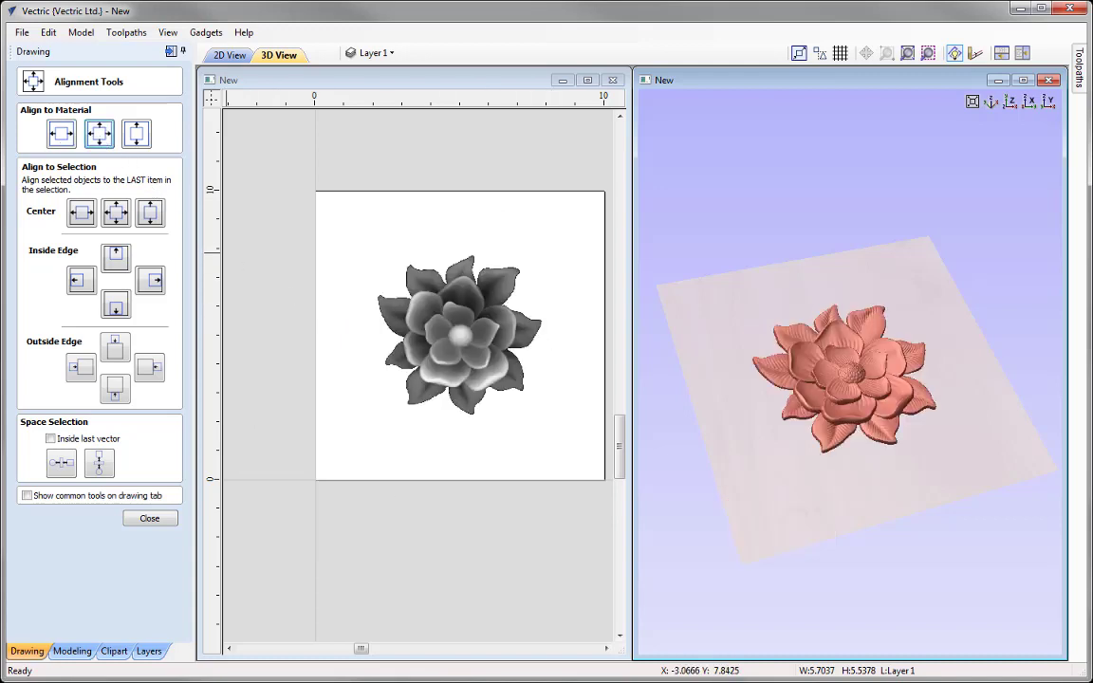
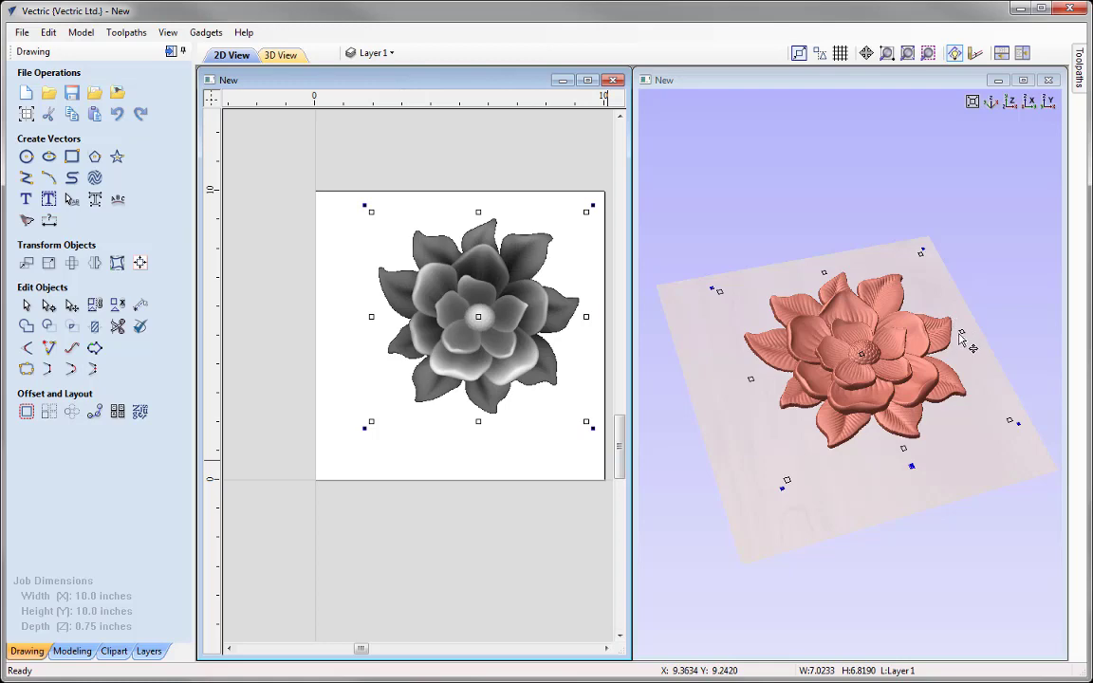
Try enlarging the flower freehand to about 8.6 by 8.3 inches and rotating it on the material.
left_click_drag(783, 482, 749, 542)
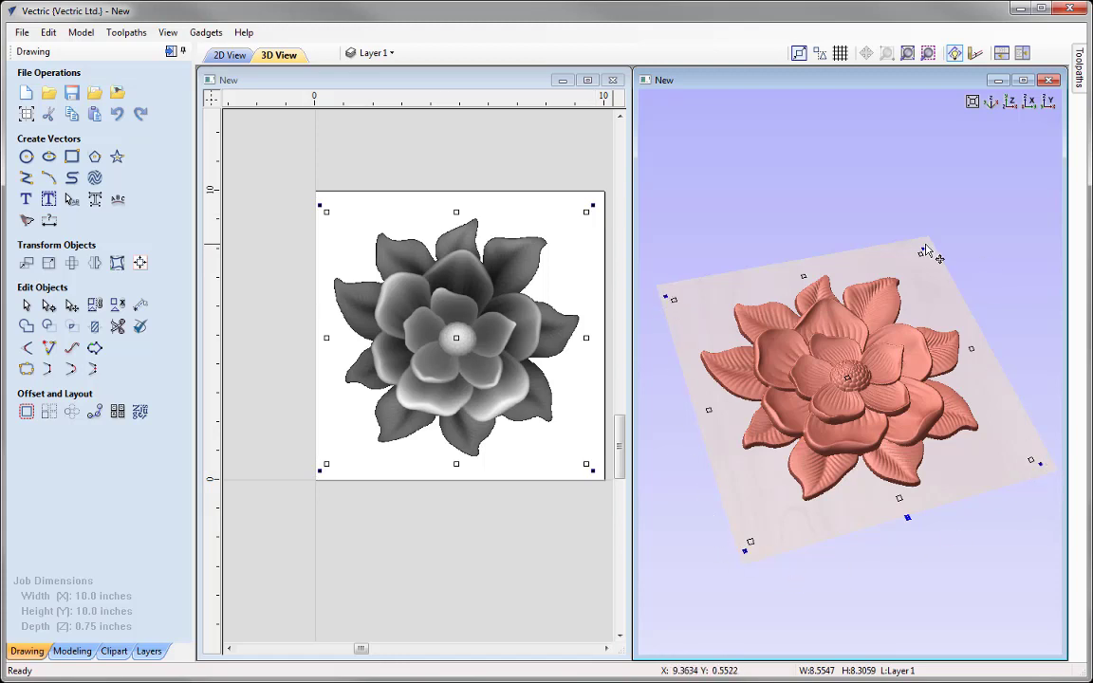
left_click_drag(923, 250, 787, 217)
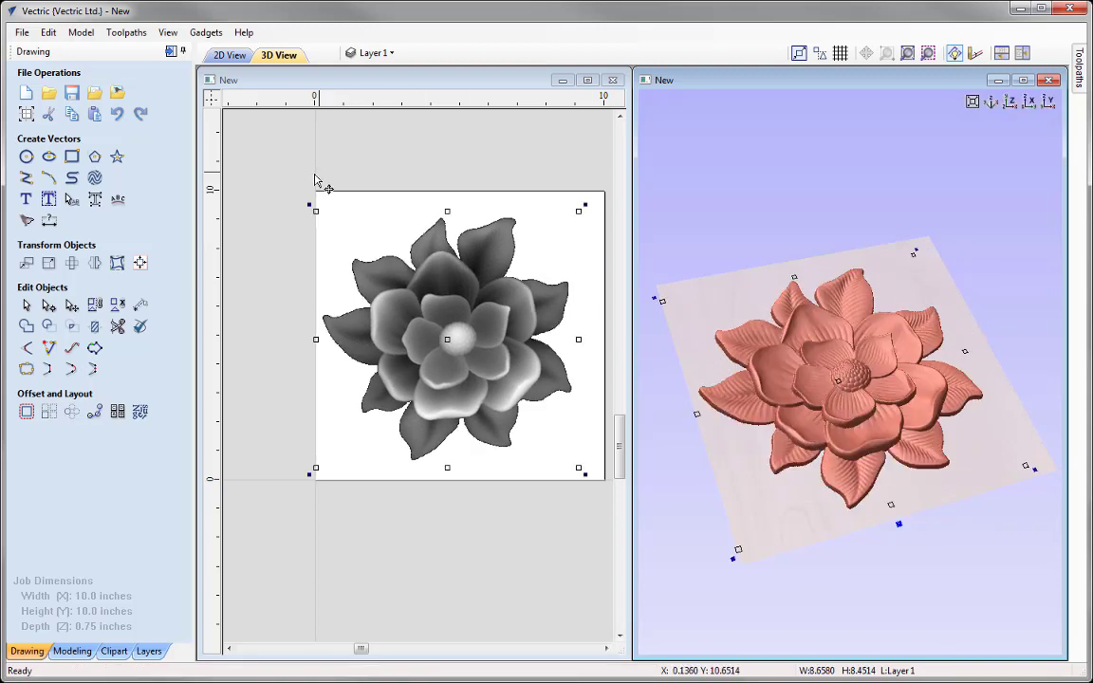
left_click_drag(304, 205, 265, 428)
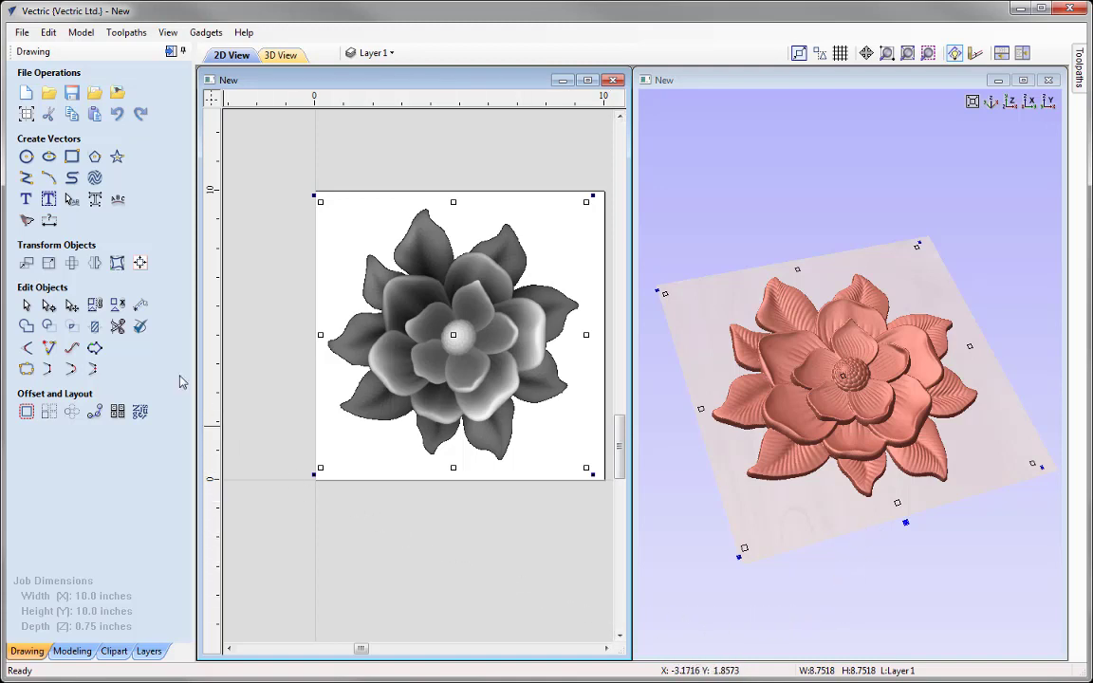
Undo the freehand rotations and enlargements of the flower.
left_click(119, 115)
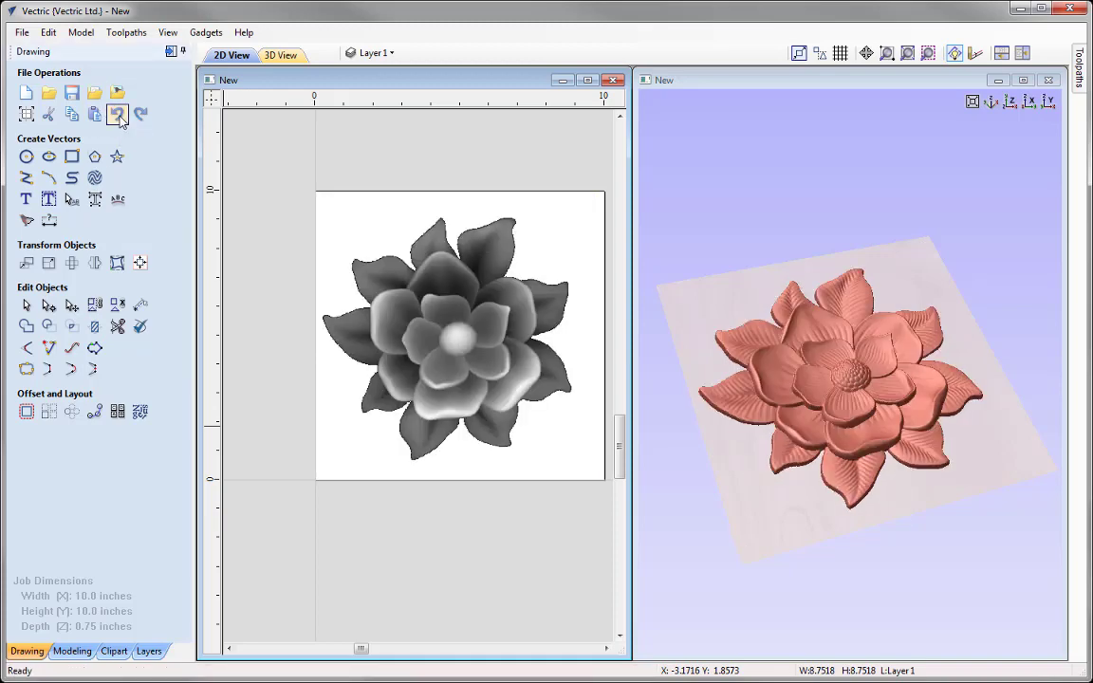
left_click(118, 115)
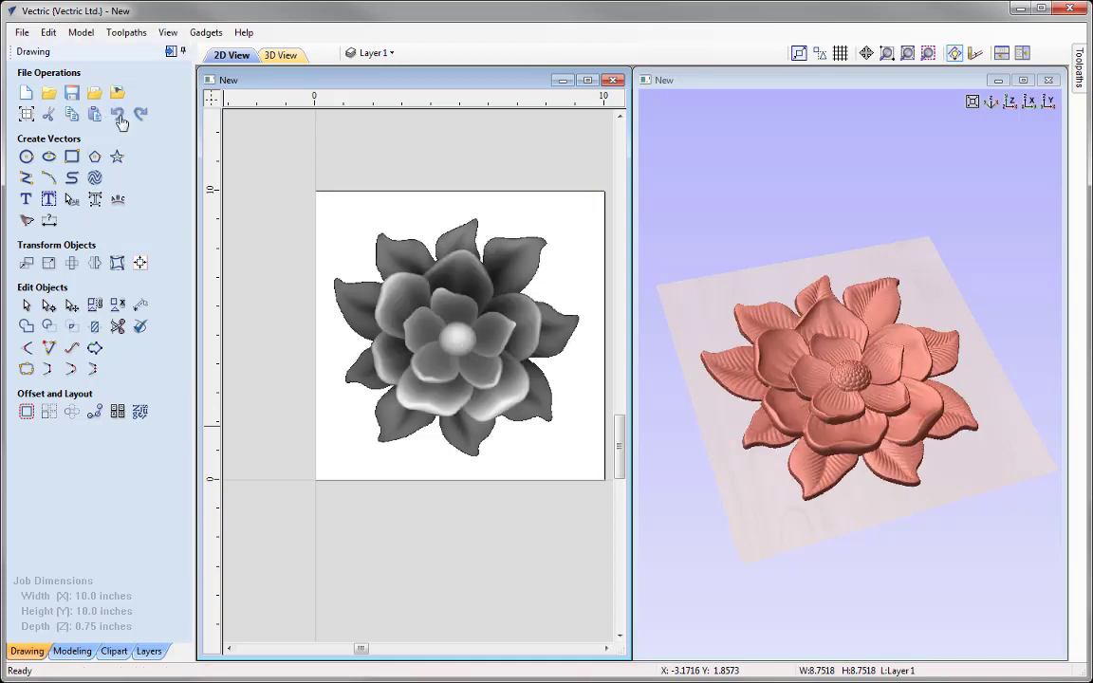
left_click(119, 115)
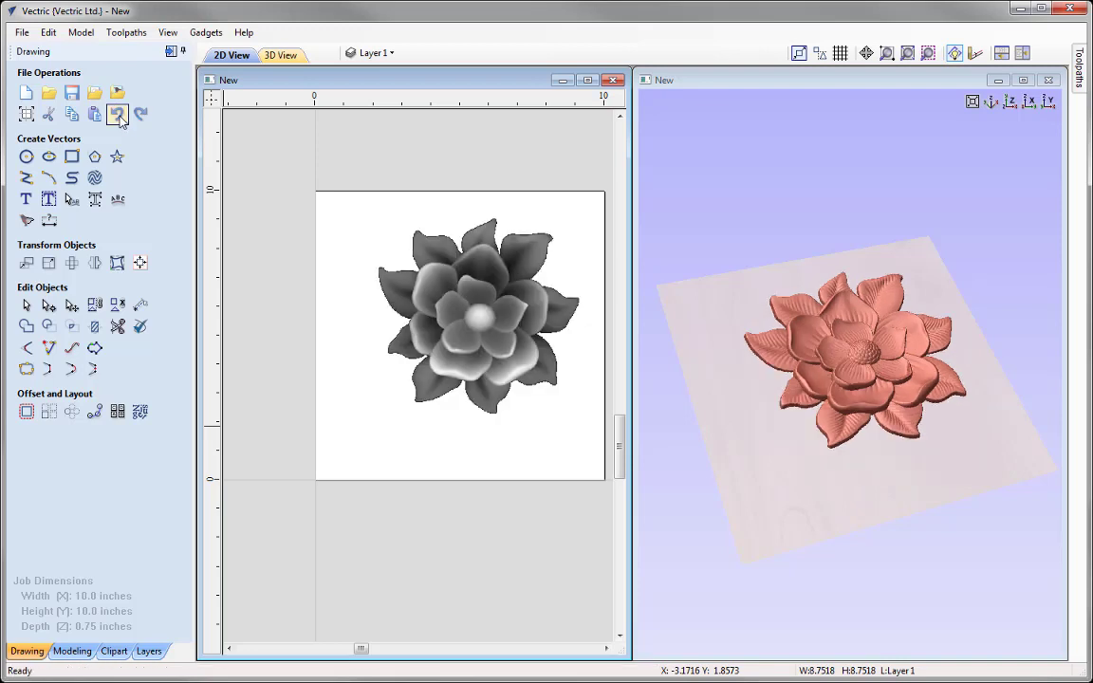
left_click(119, 115)
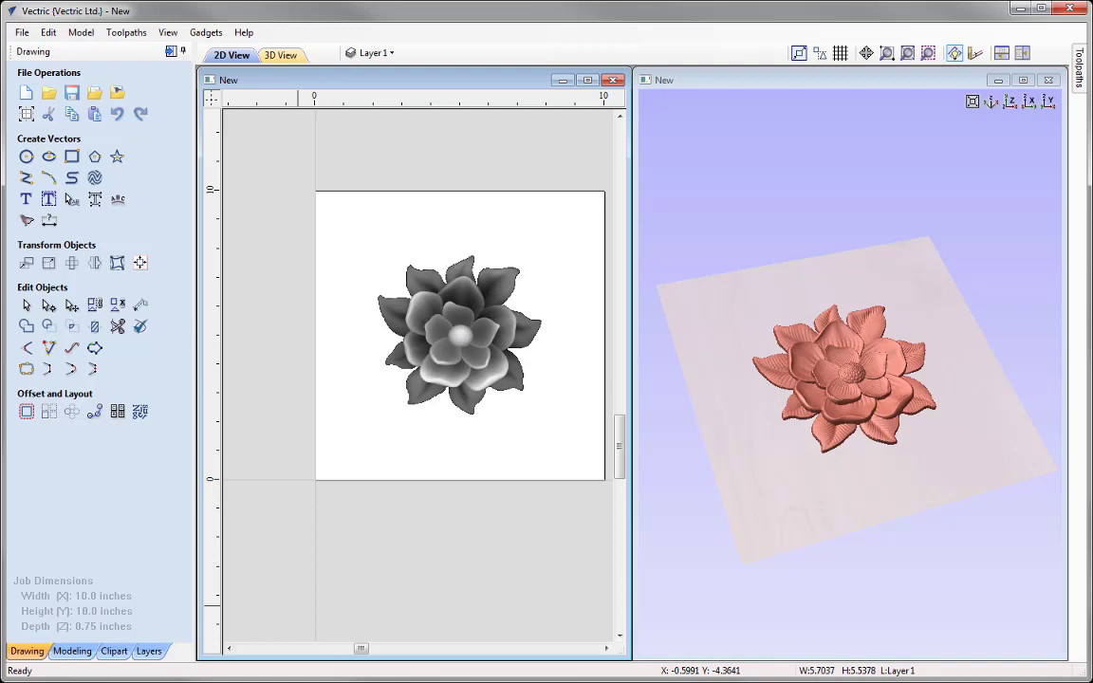
Resize the flower with the Set Size tool to a width of 11 inches.
left_click(49, 264)
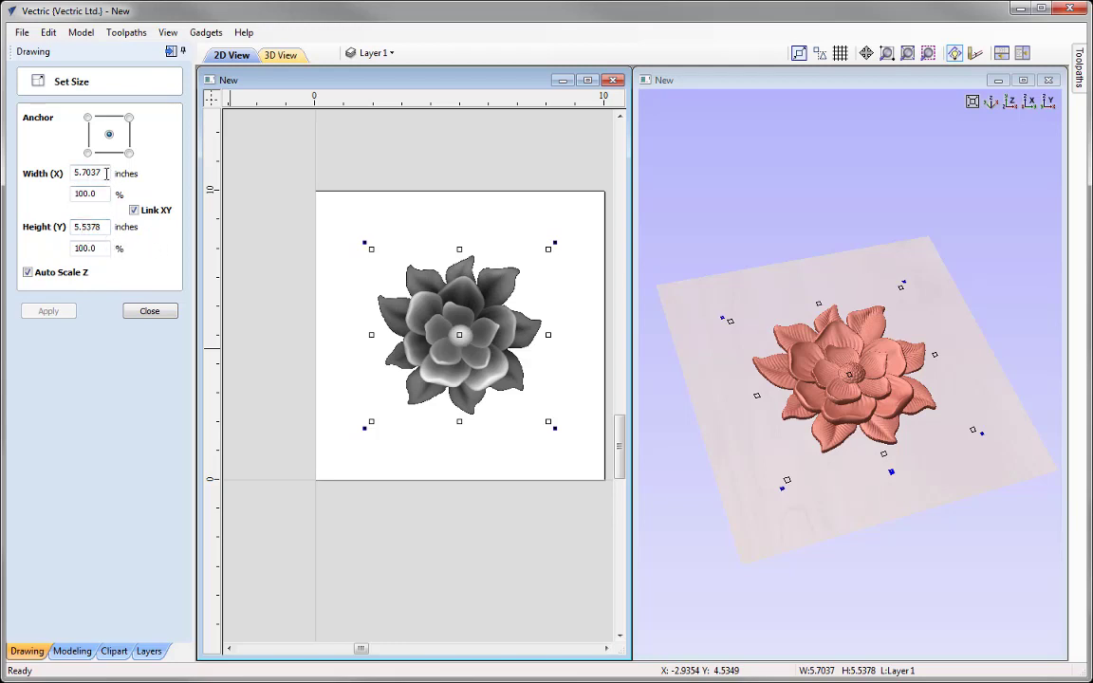
left_click_drag(104, 173, 54, 190)
type("11")
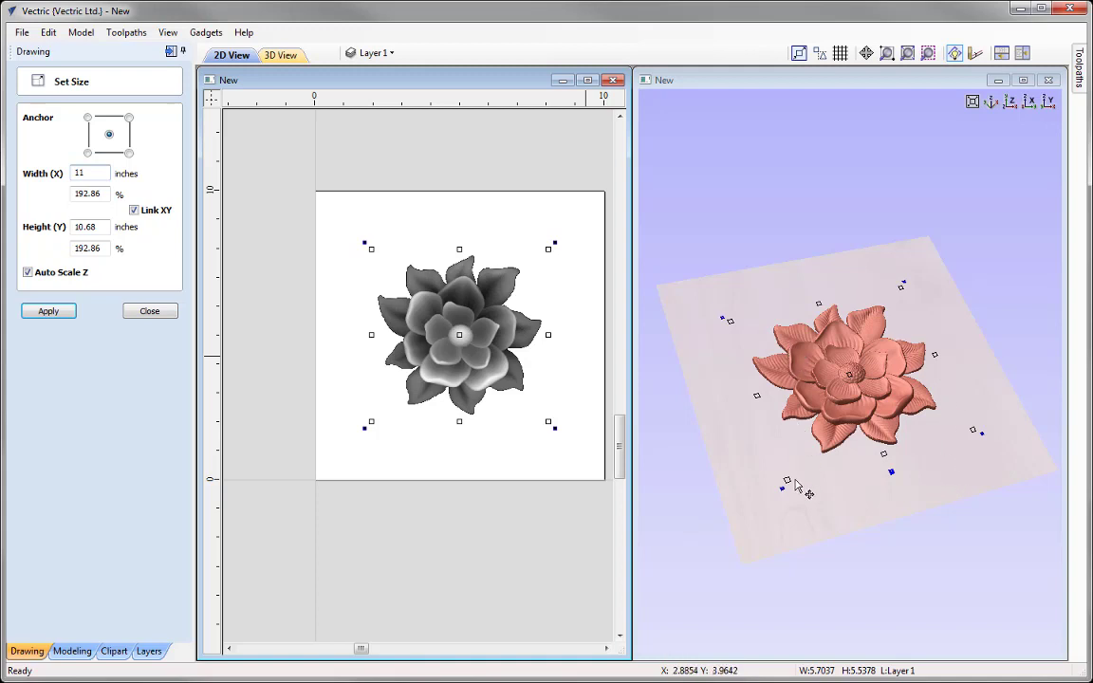
left_click(49, 312)
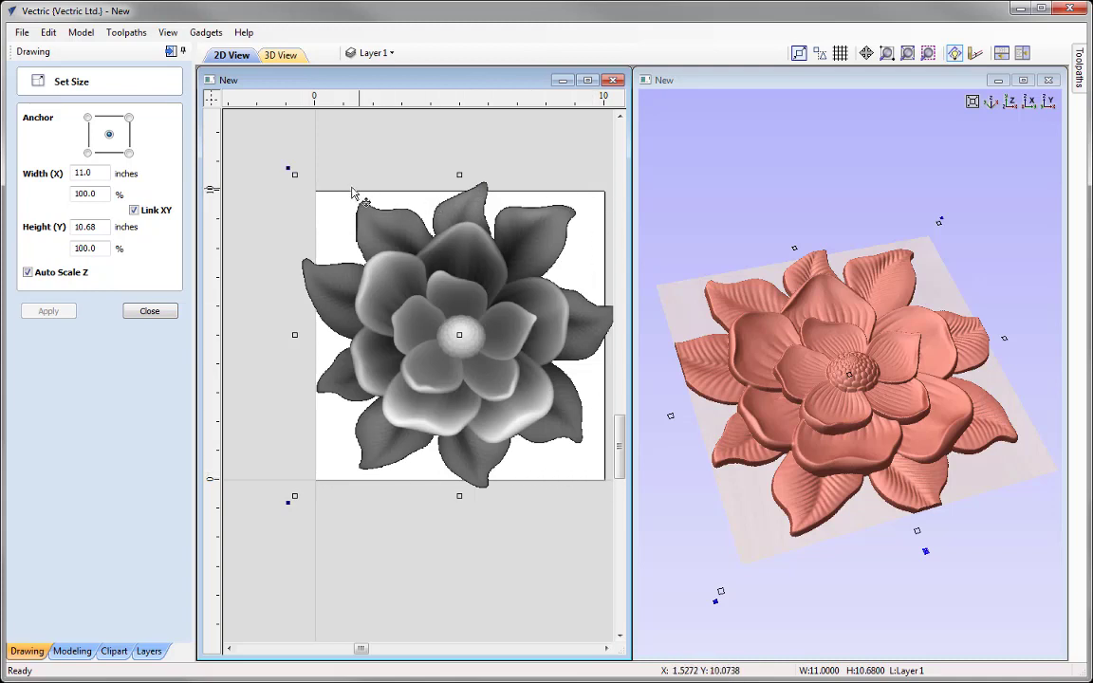
Set the flower's width to 9 inches and apply the new size.
double_click(89, 173)
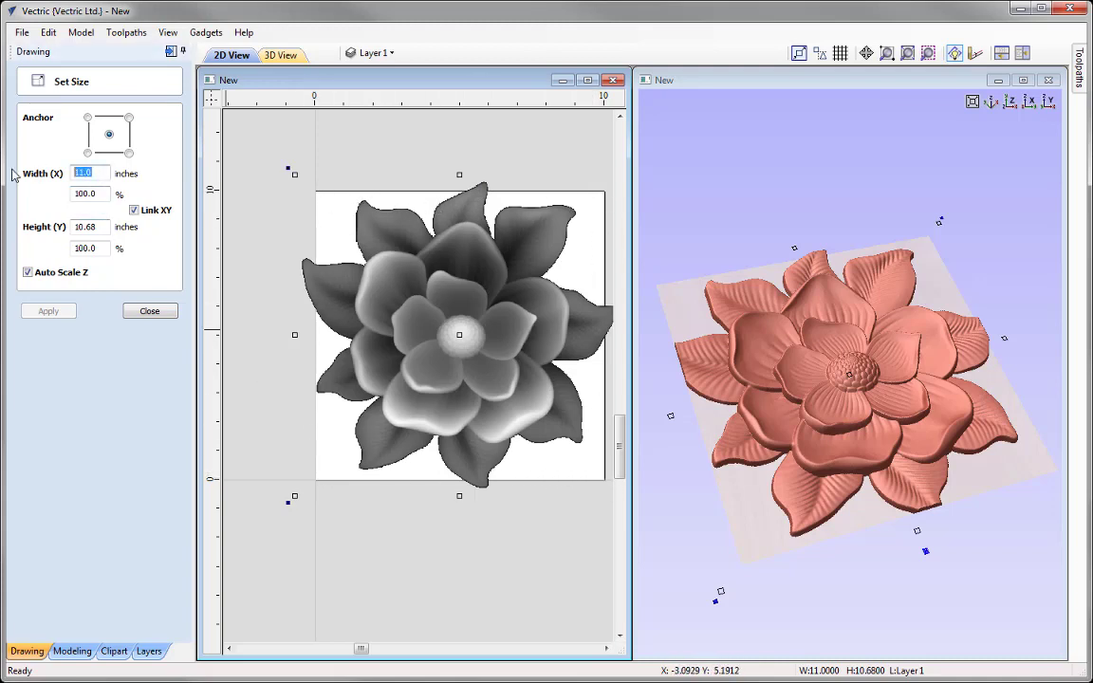
type("9")
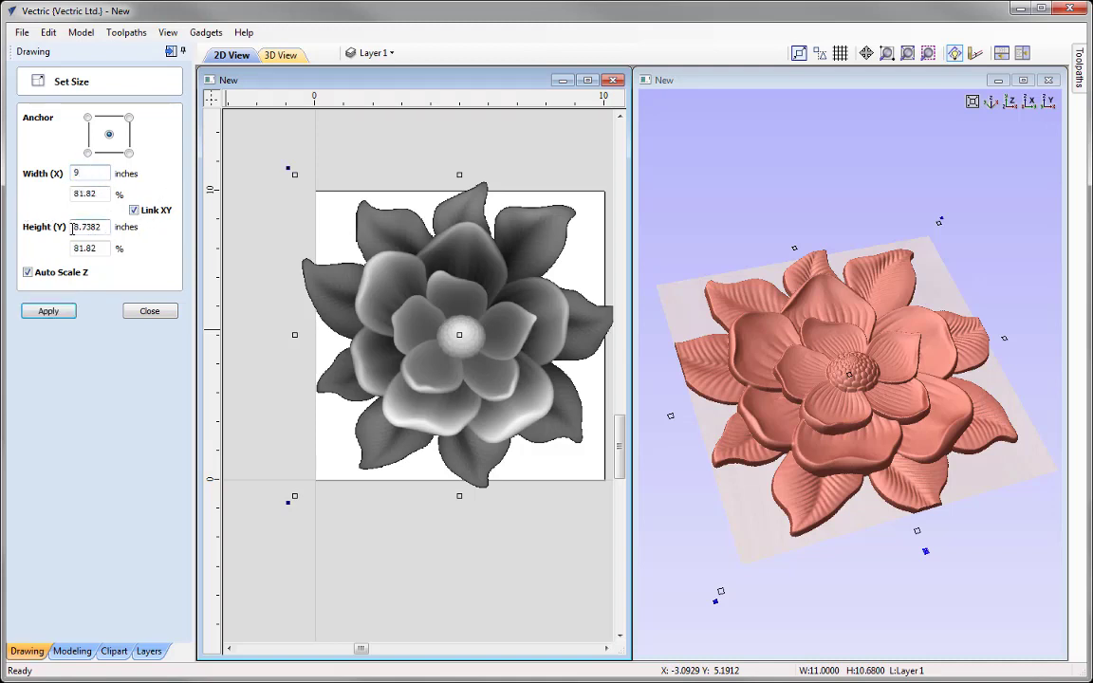
left_click(49, 312)
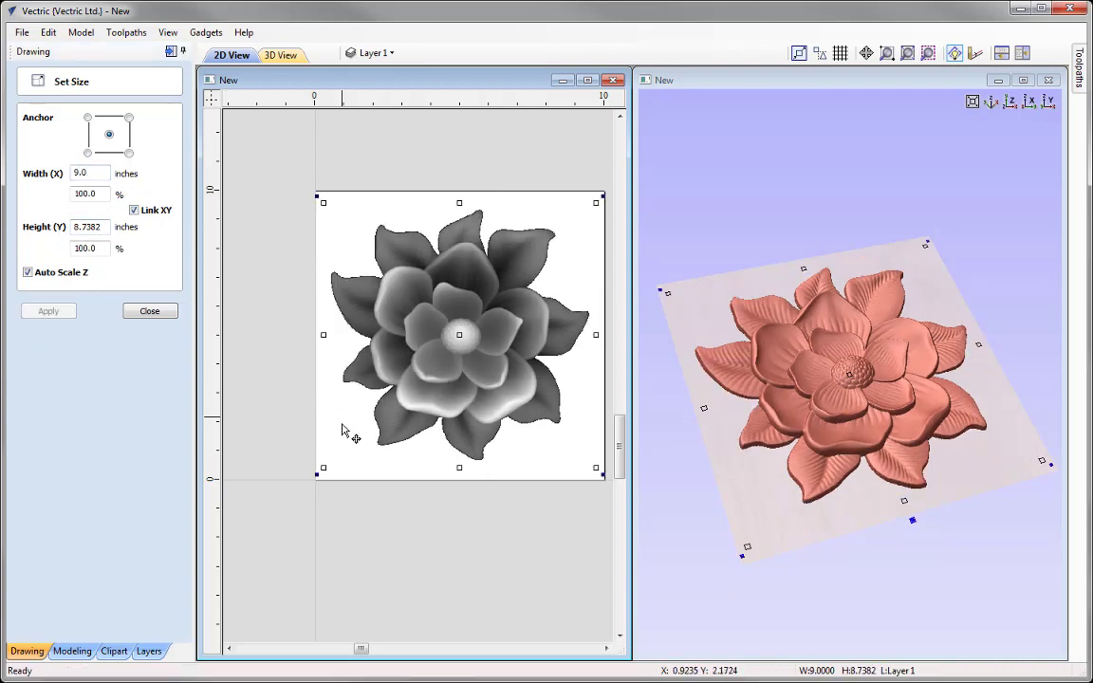
Rotate the flower by 5 degrees about its own center.
left_click(155, 315)
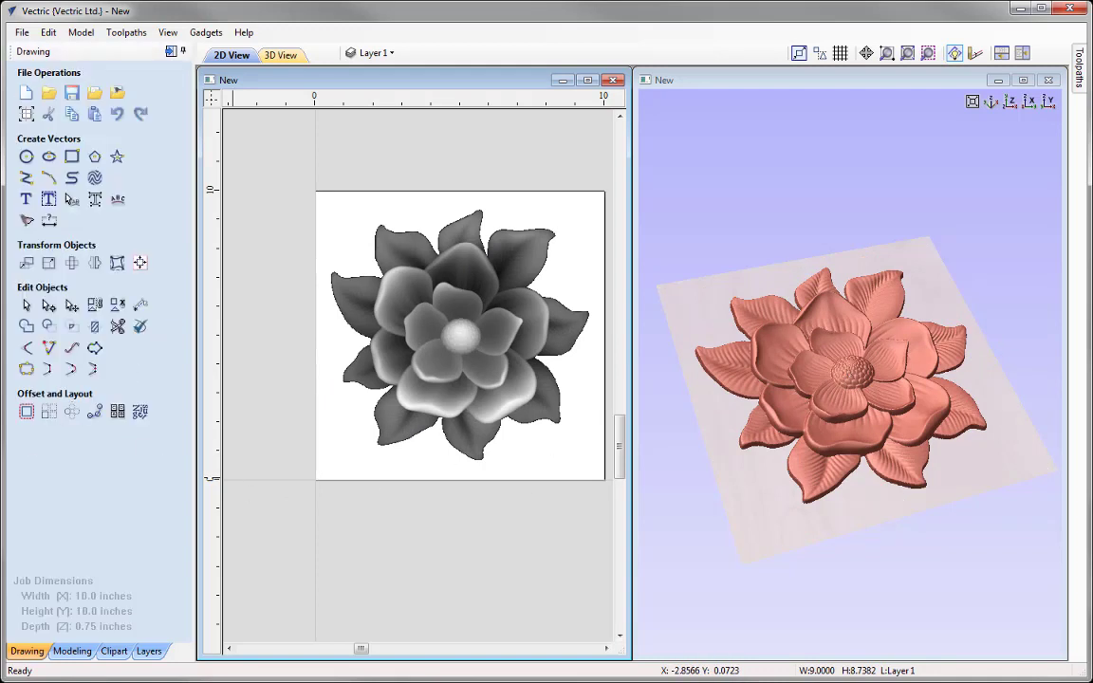
left_click(72, 265)
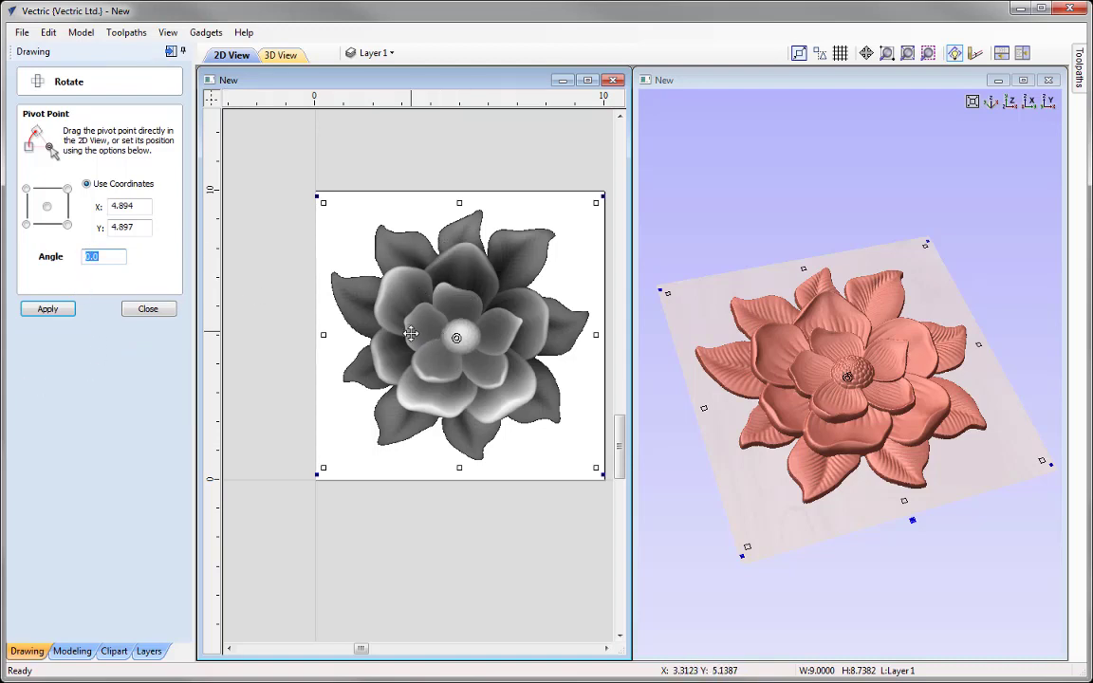
left_click(48, 207)
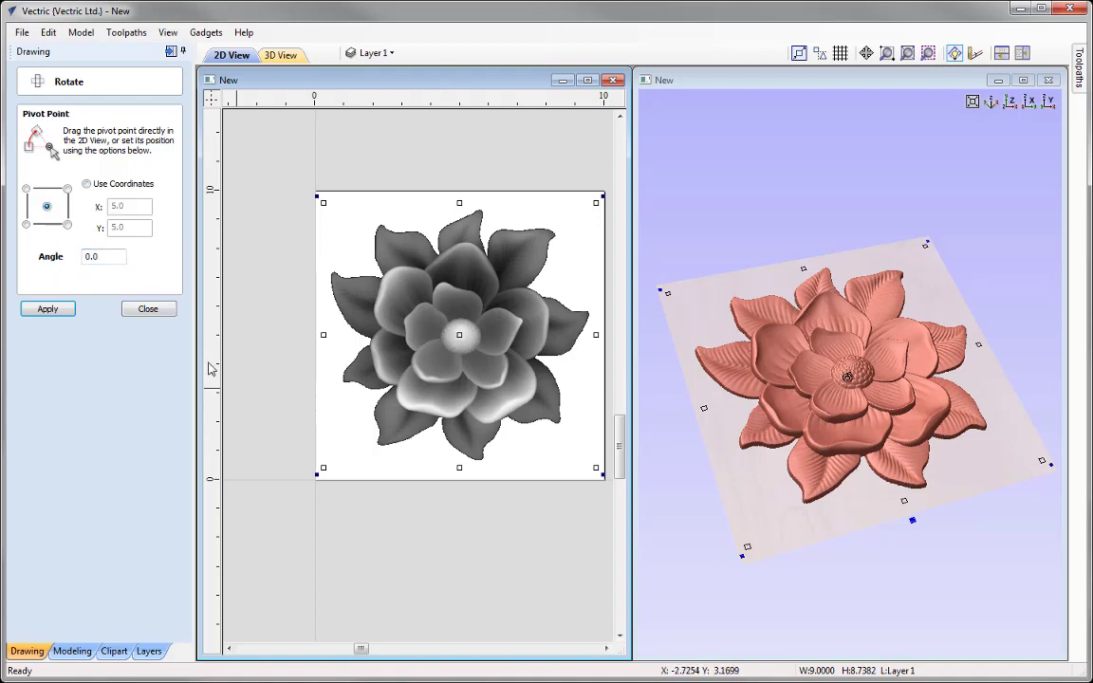
left_click_drag(112, 256, 71, 265)
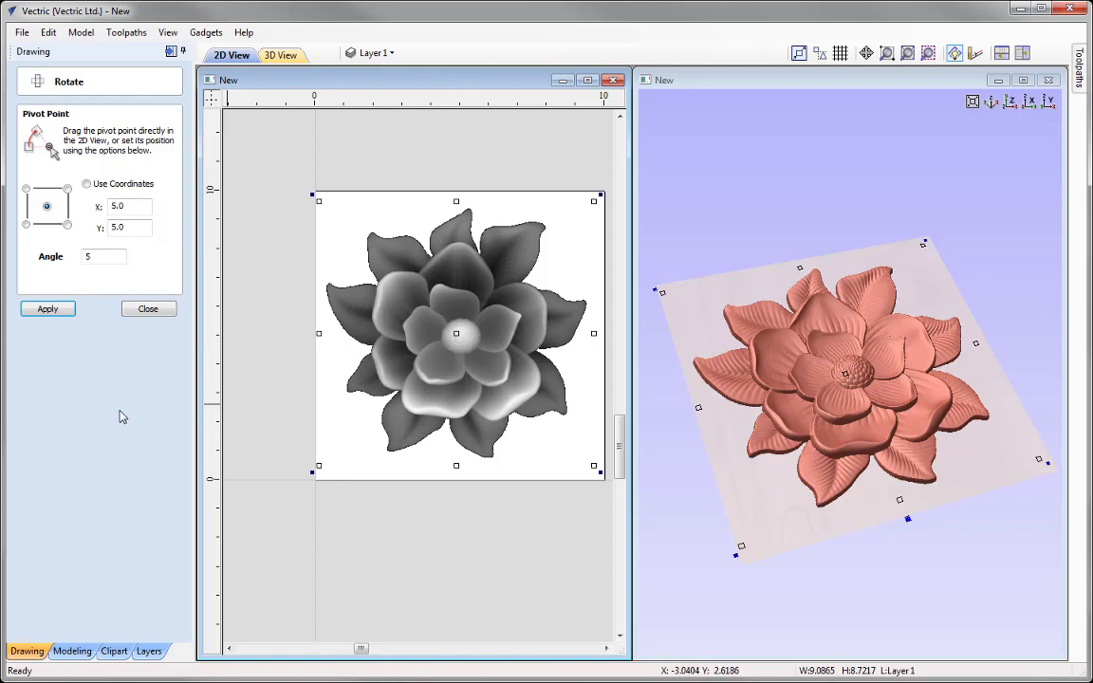
left_click(153, 314)
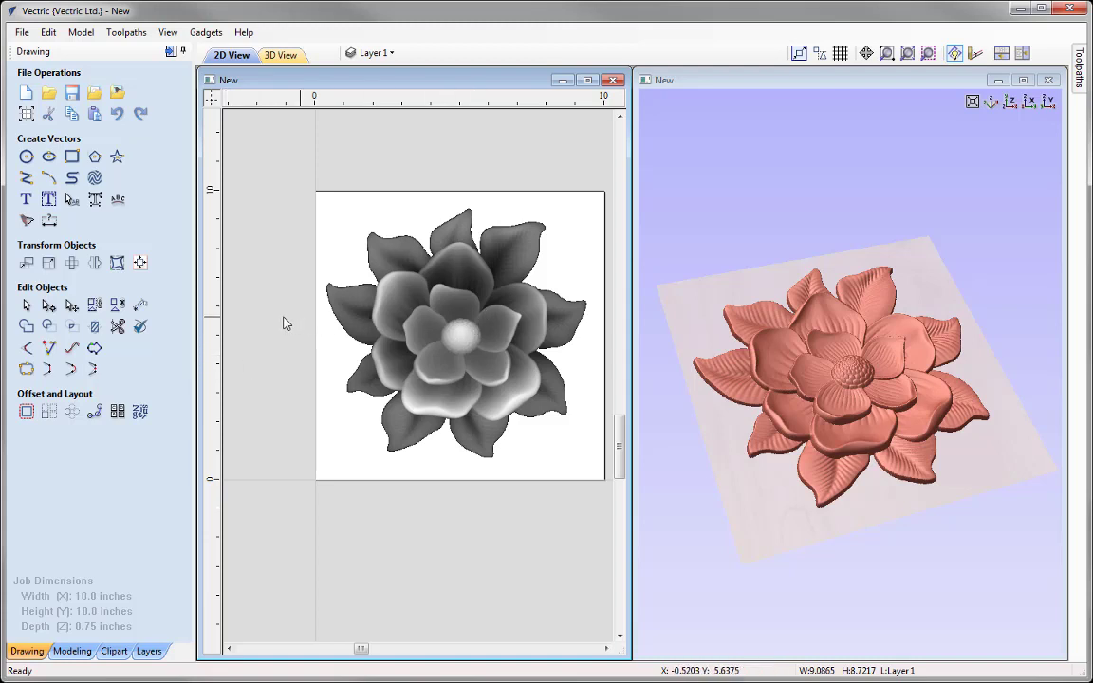
Mirror the flower horizontally about the job center, without creating a mirrored copy.
left_click(95, 265)
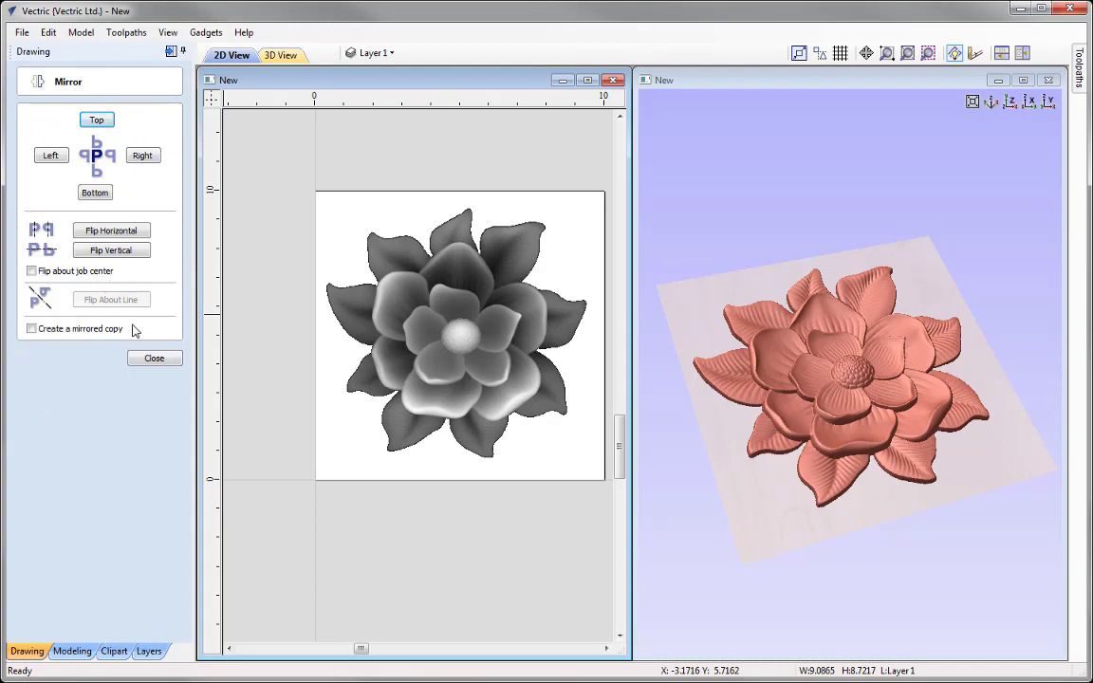
left_click(91, 191)
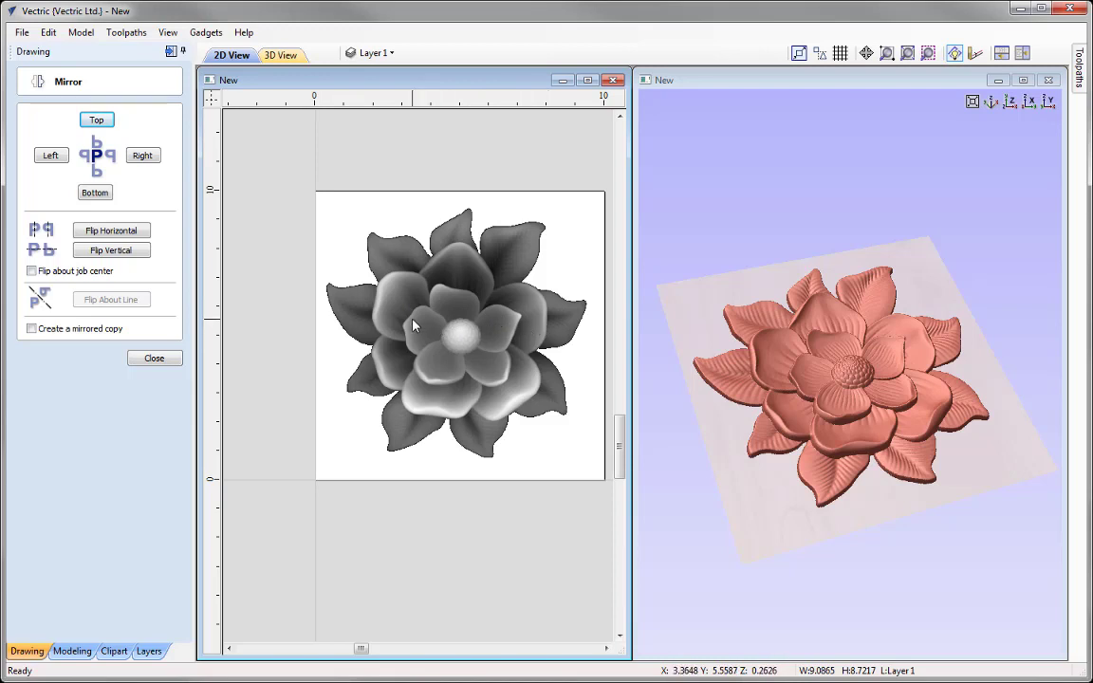
left_click(31, 272)
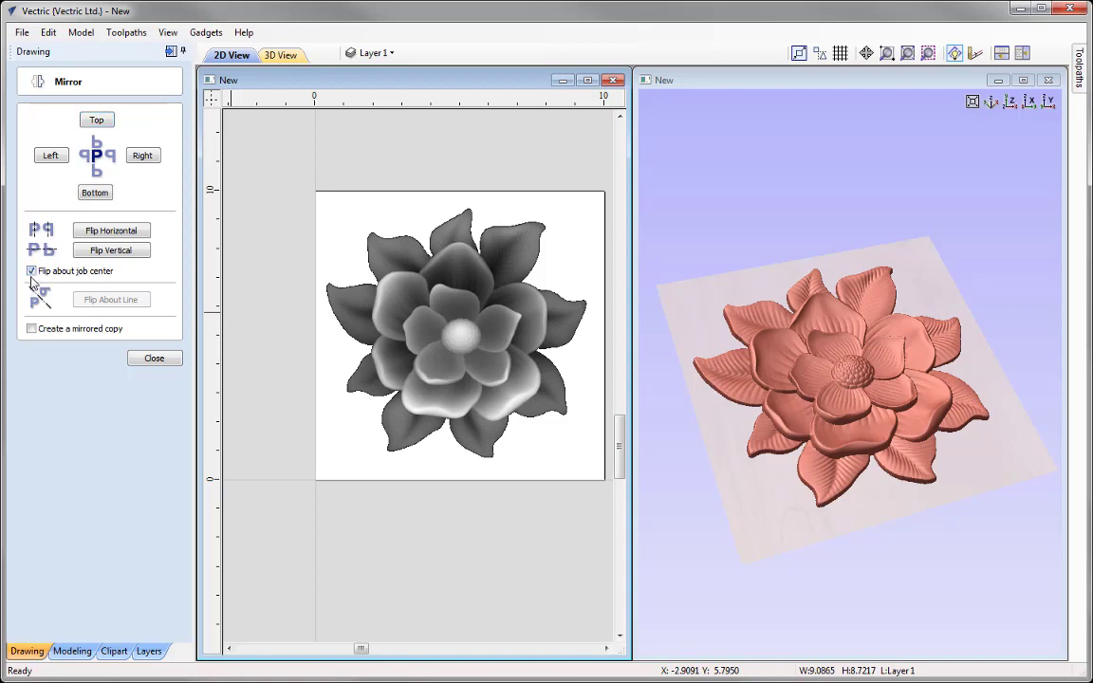
left_click(128, 235)
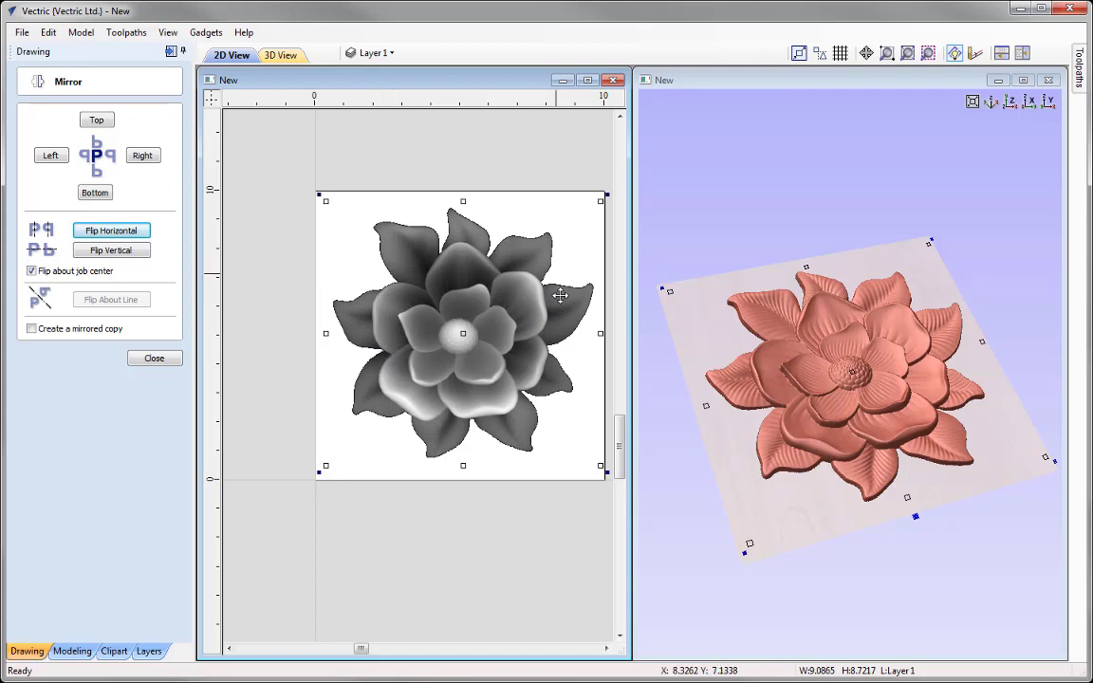
left_click(158, 363)
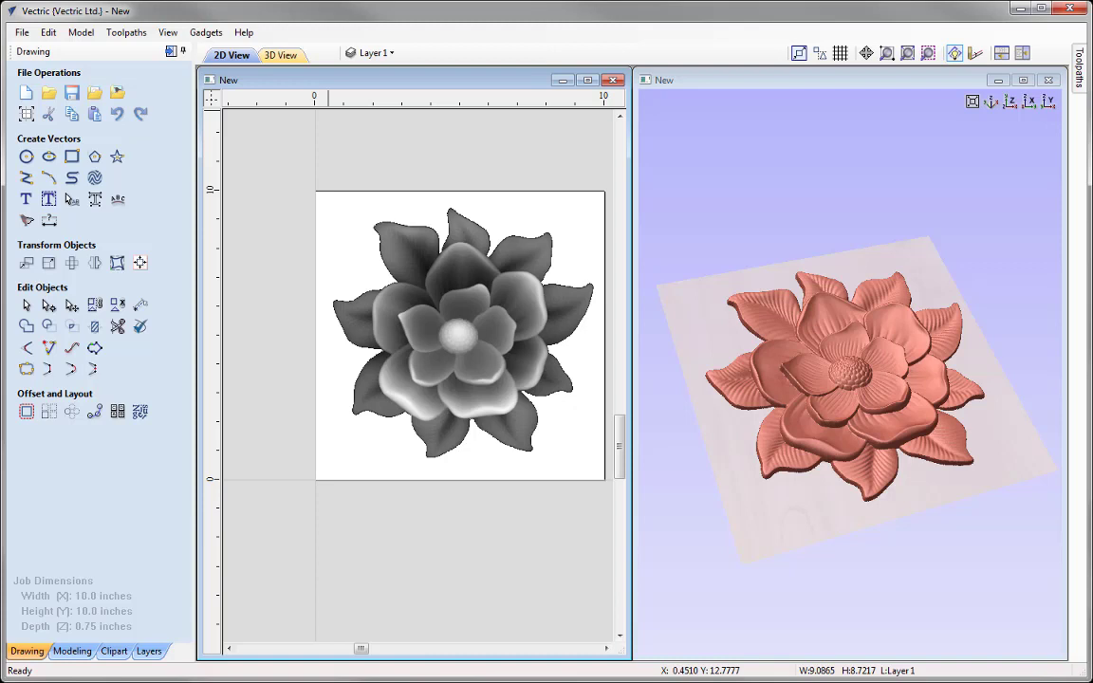
Set the shape height of the magnolia flower component to 0.55 inches in its component properties.
left_click(72, 651)
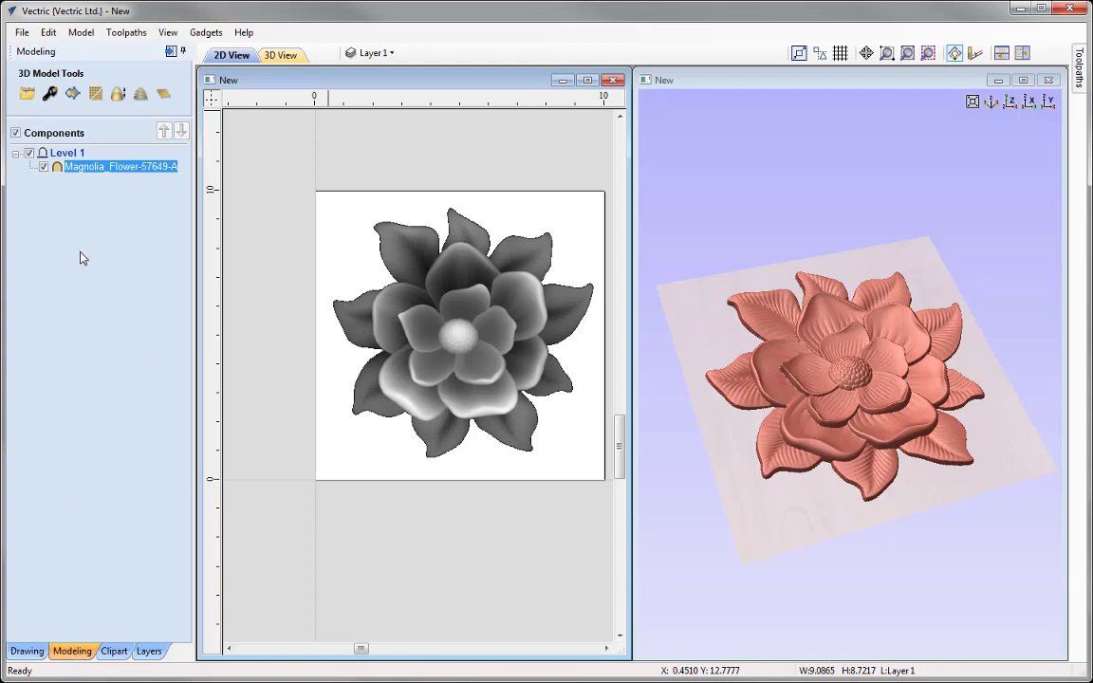
left_click(50, 95)
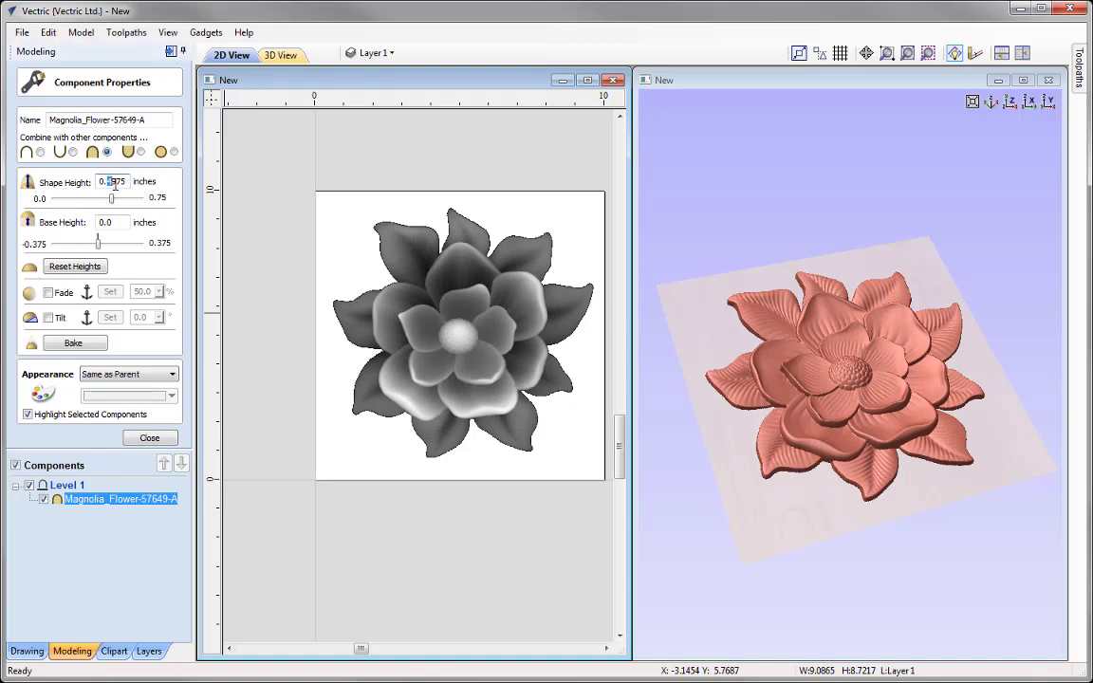
left_click_drag(111, 198, 117, 199)
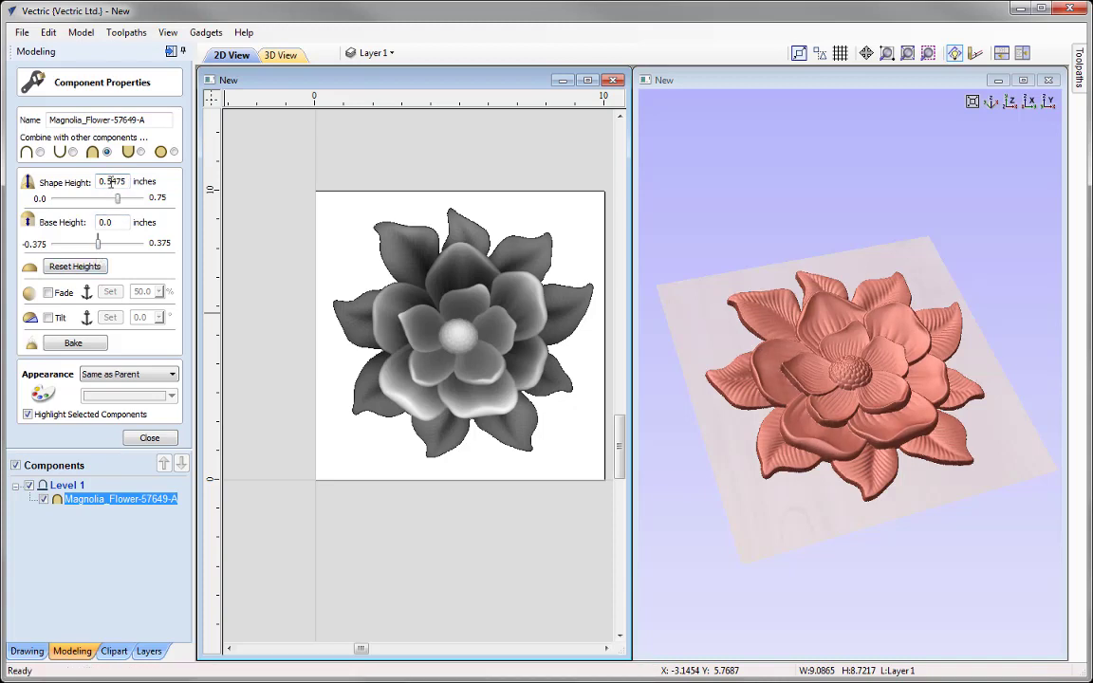
left_click_drag(111, 181, 131, 190)
key("BackSpace")
left_click(149, 439)
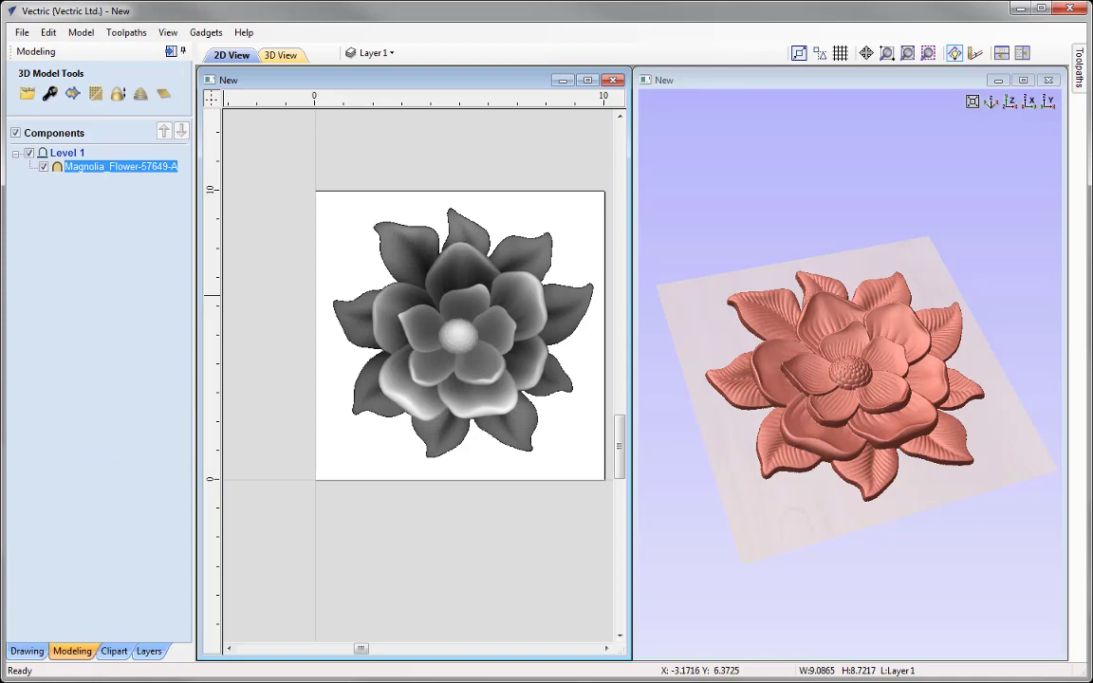
Set up the machining material with 0.75 inch thickness, the XY datum at the lower-left corner and a 0.05 inch gap above the model.
left_click(172, 53)
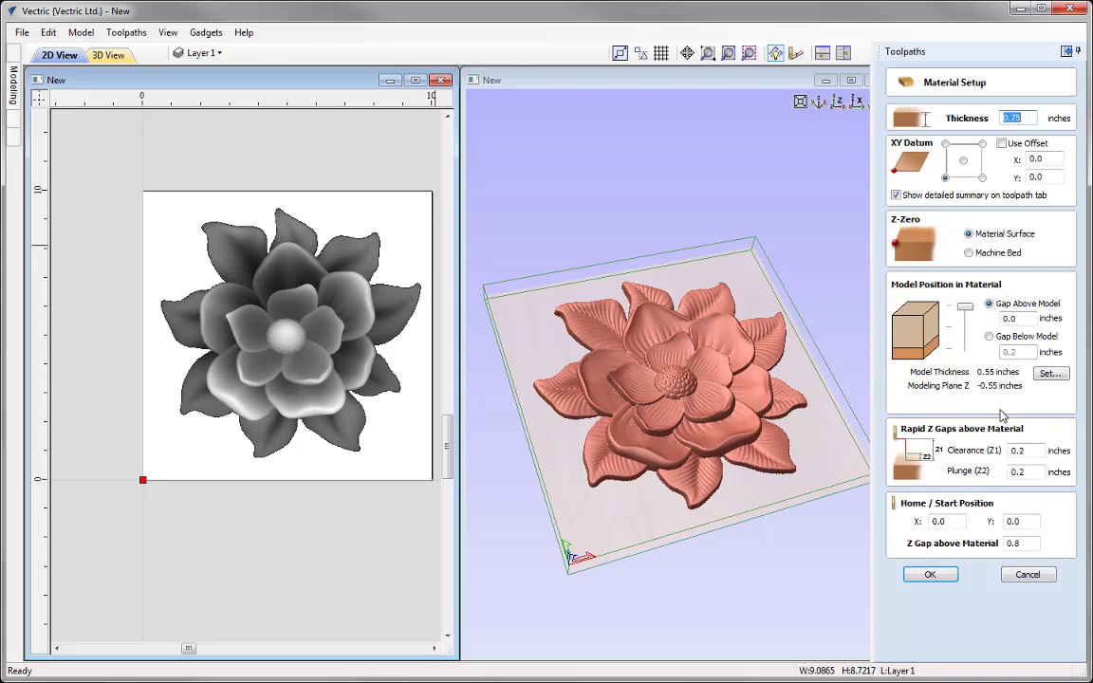
left_click(1030, 113)
left_click(944, 179)
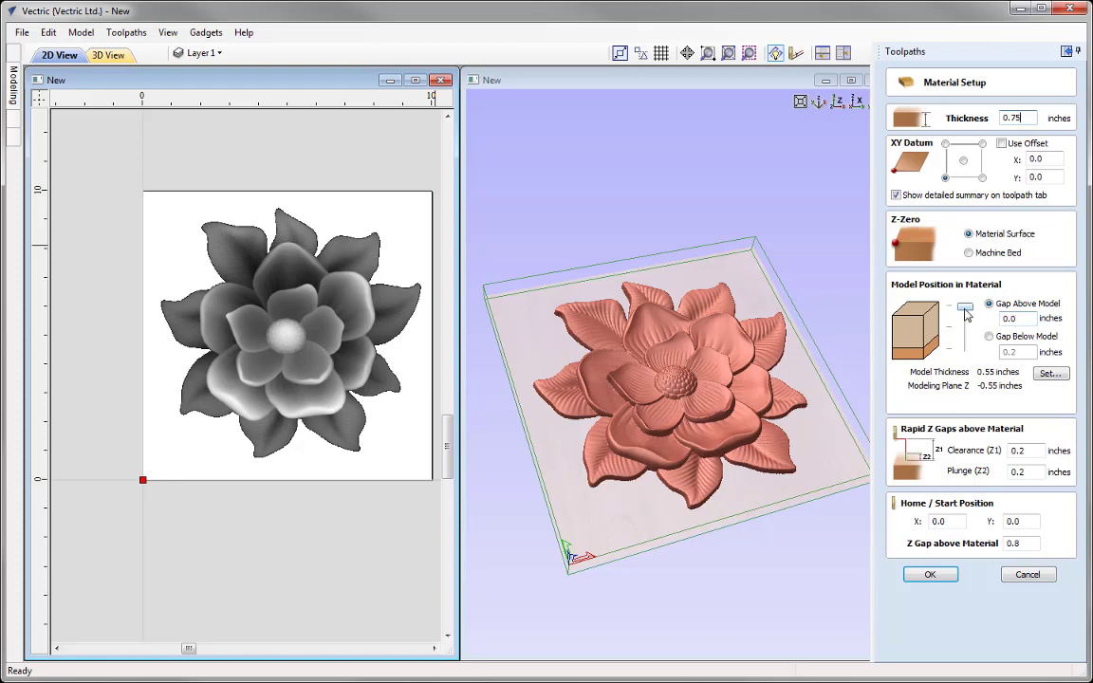
left_click_drag(966, 313, 965, 321)
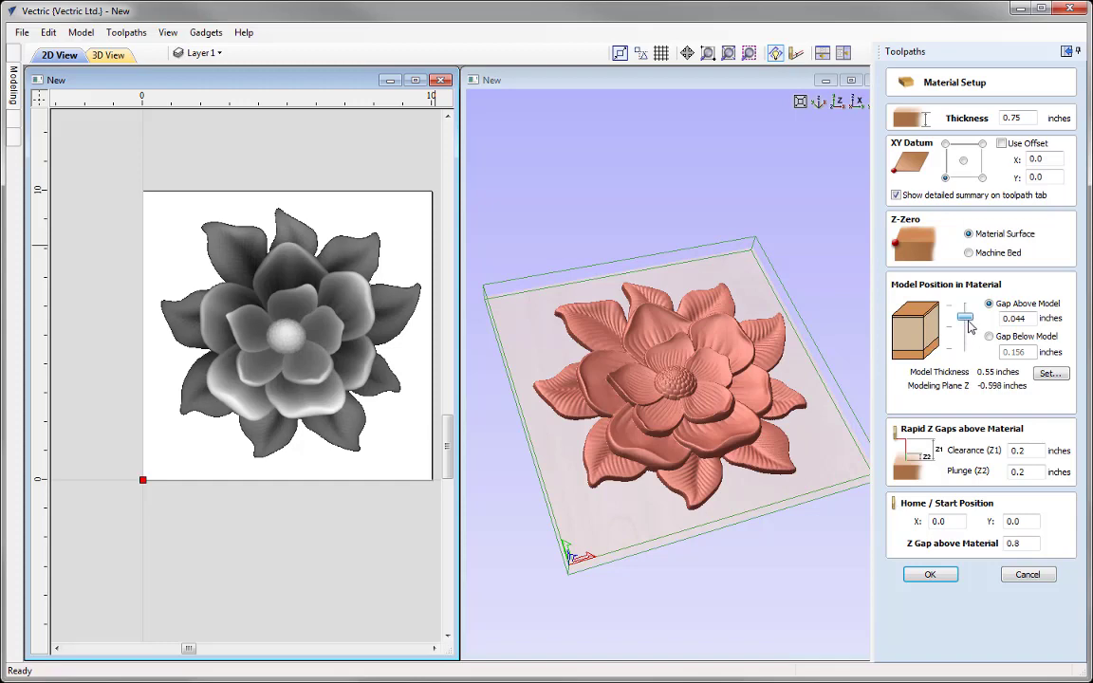
left_click_drag(964, 316, 966, 344)
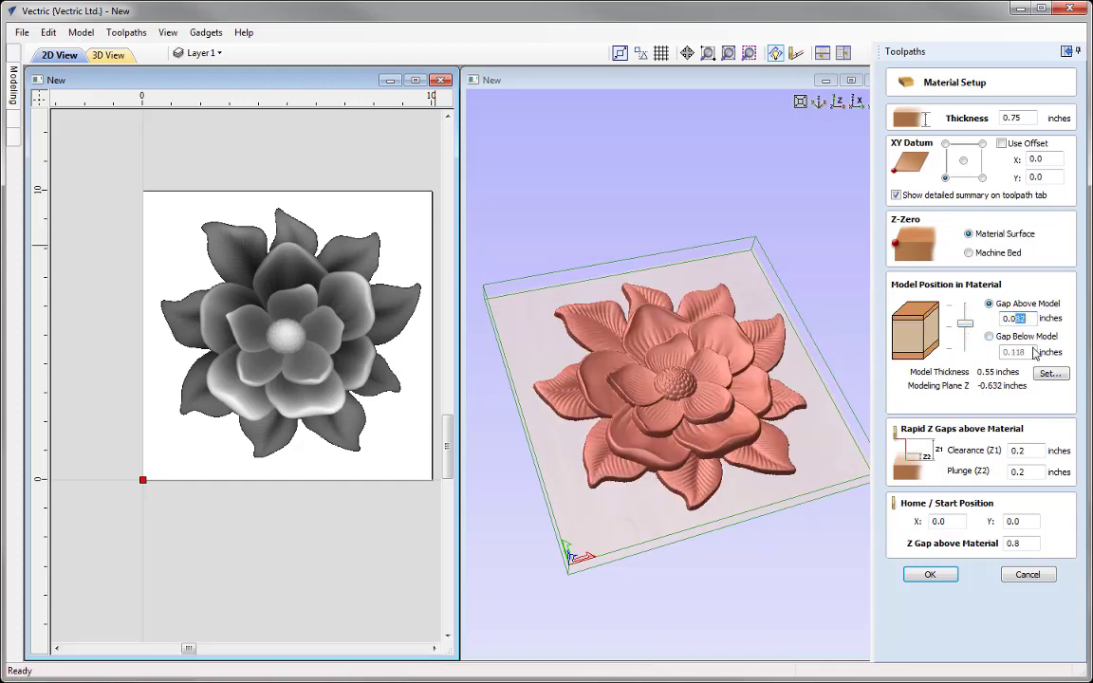
left_click_drag(1026, 318, 1012, 318)
type("5")
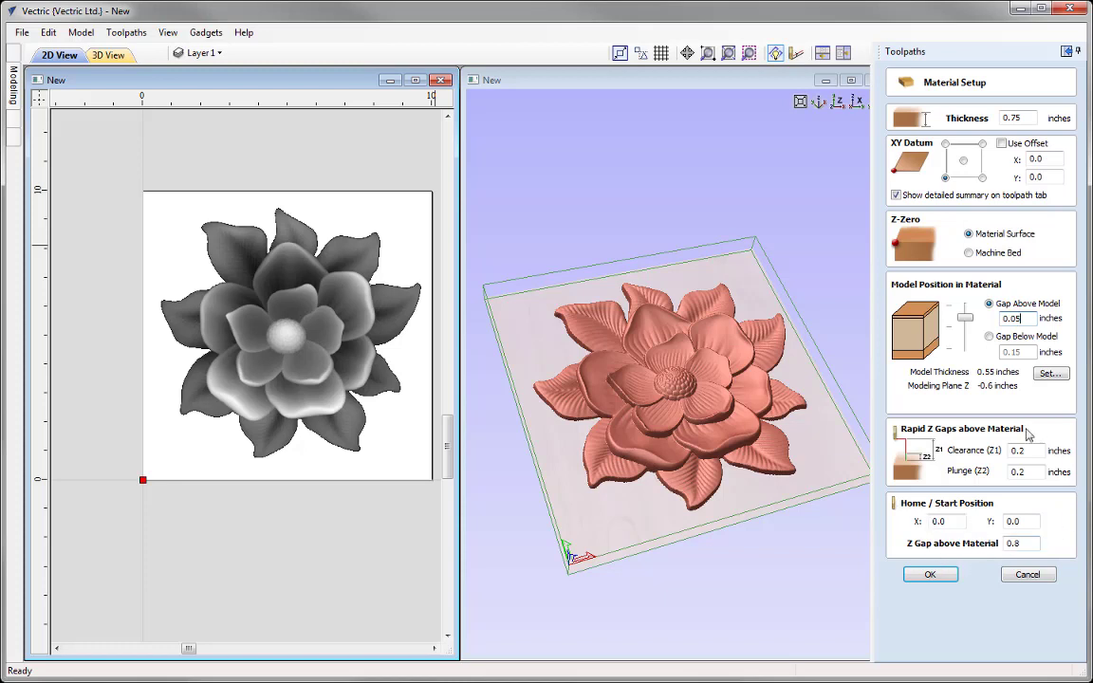
left_click(931, 576)
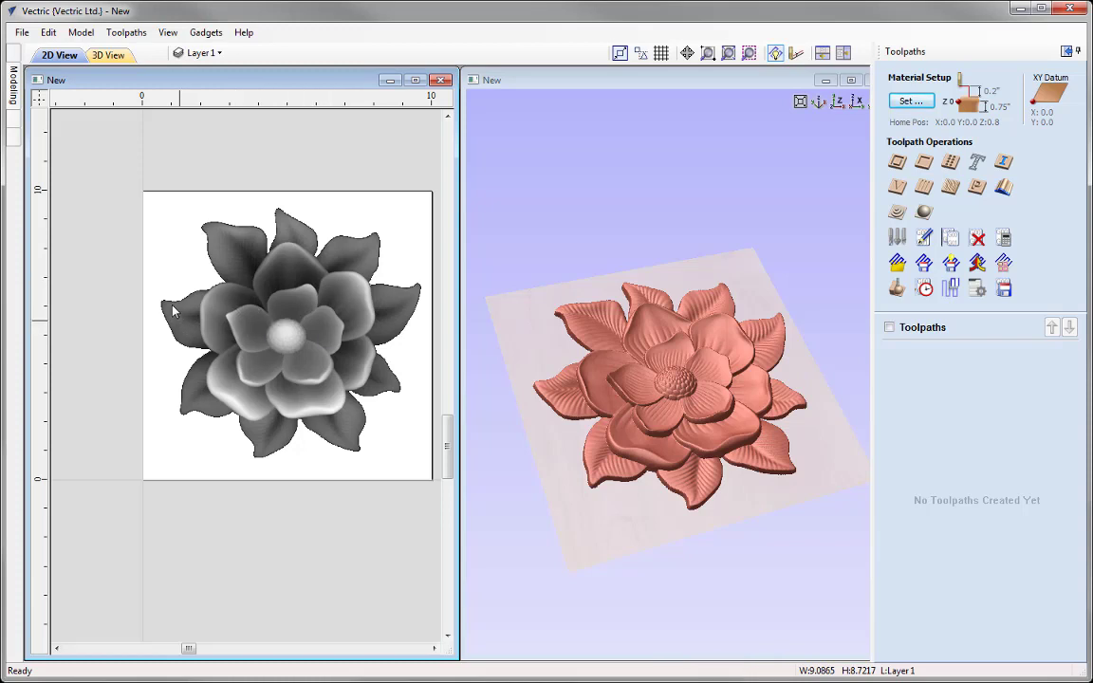
Deselect the flower, start a 3D rough machining toolpath and set the 0.25 inch end mill's pass depth to 0.2 inches.
left_click(103, 430)
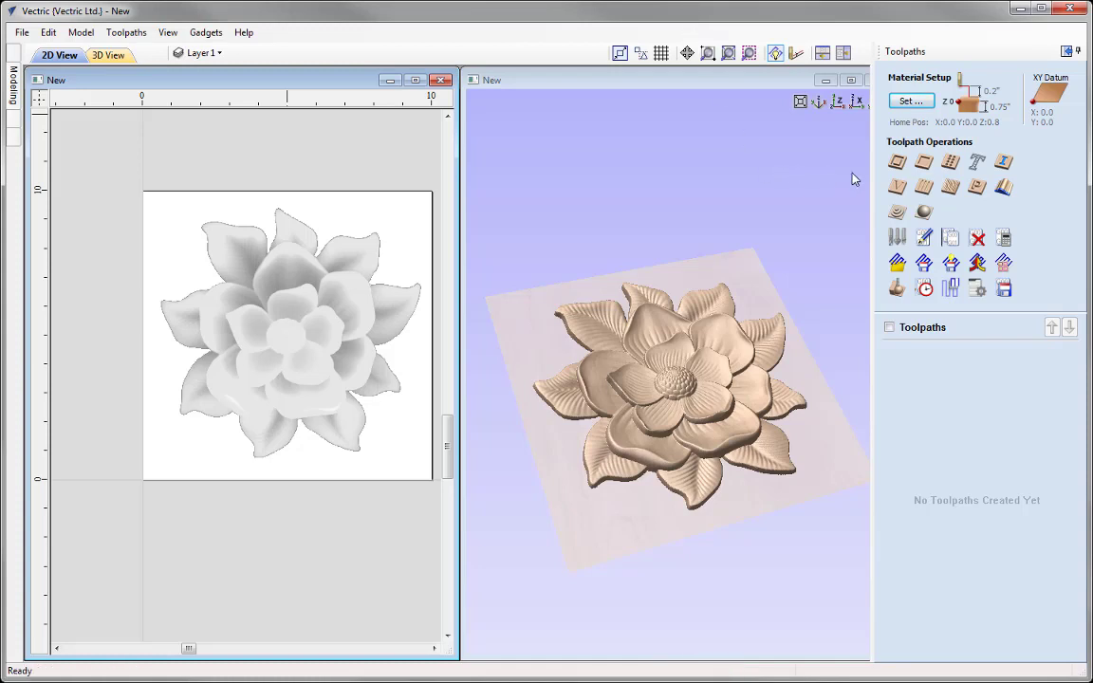
left_click(897, 214)
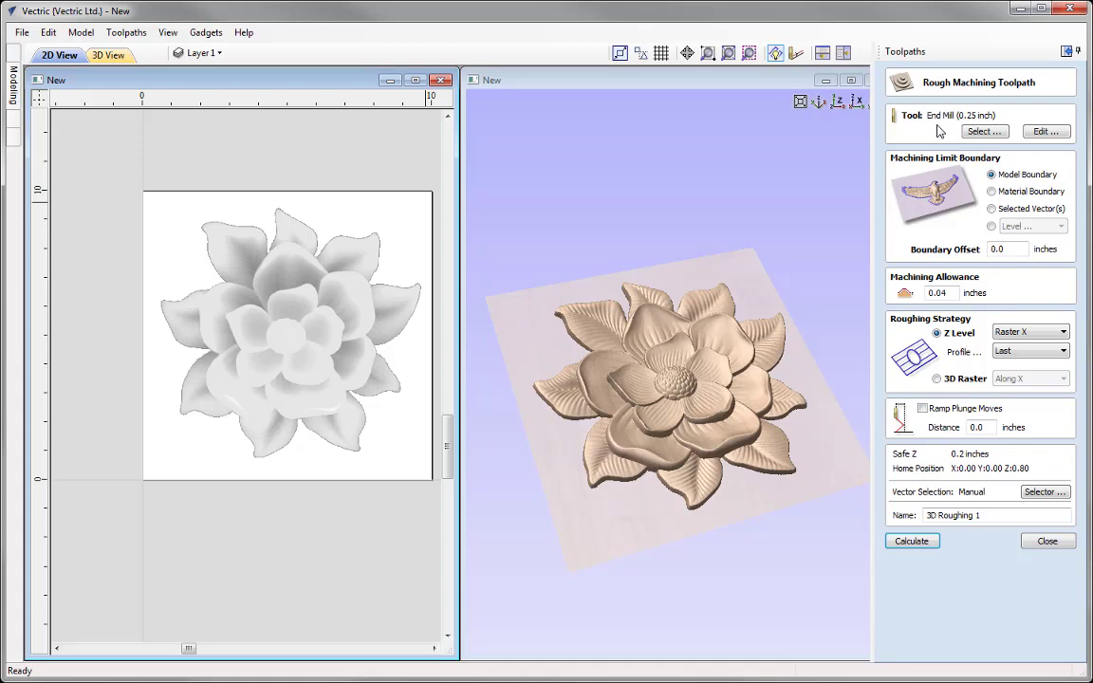
left_click(1045, 131)
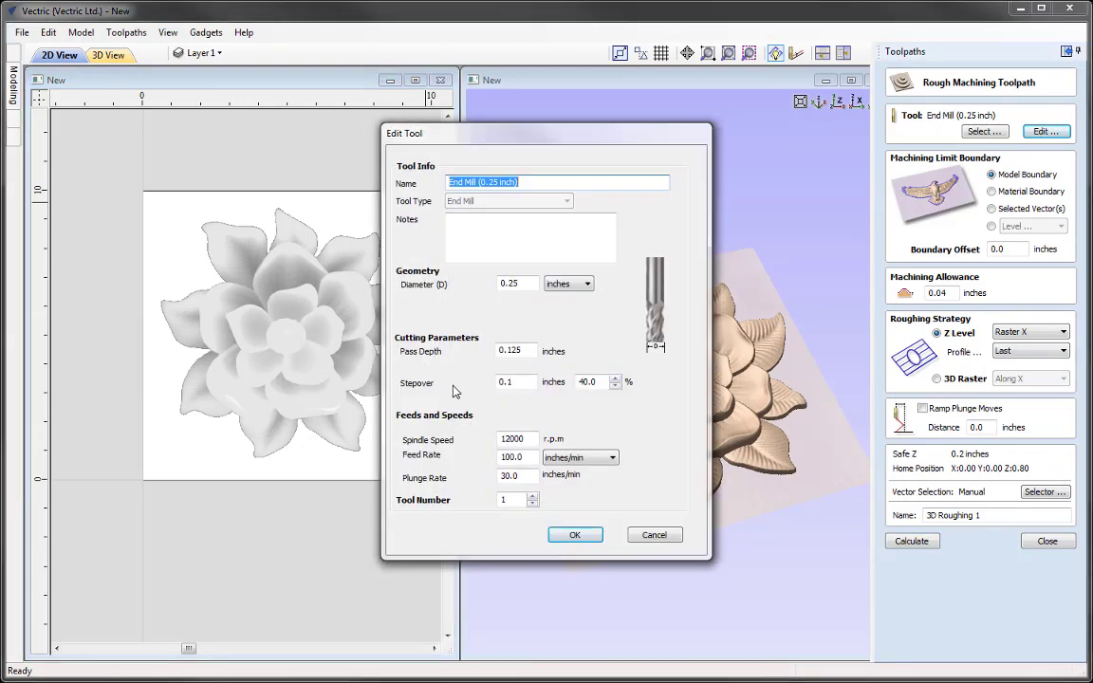
left_click(510, 351)
left_click_drag(506, 351, 538, 378)
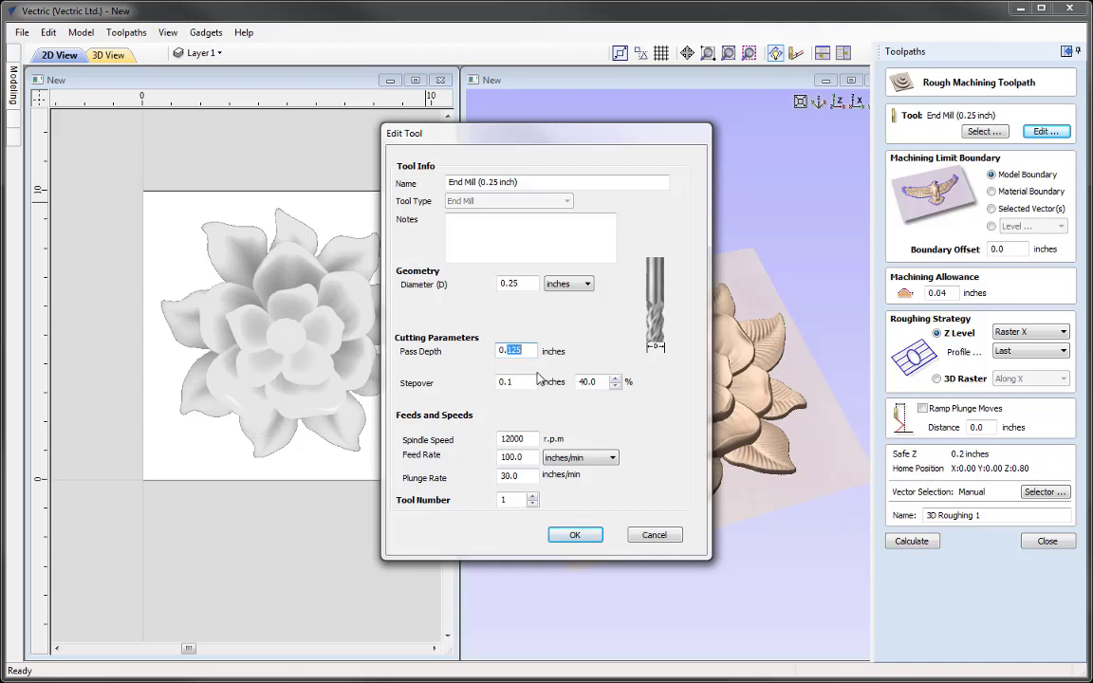
type("2")
left_click(584, 534)
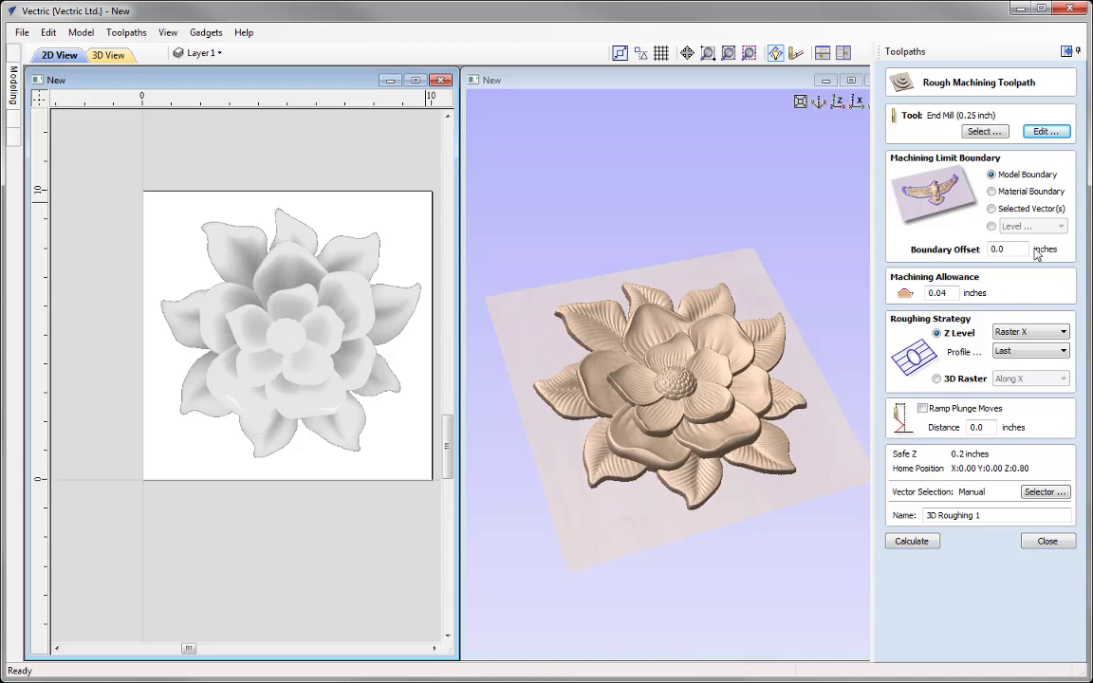
Set the roughing boundary offset to 0.25 inches and machining allowance to 0.03 inches, keeping the Z Level profile pass on Last.
left_click(1001, 249)
double_click(1007, 248)
left_click(1023, 350)
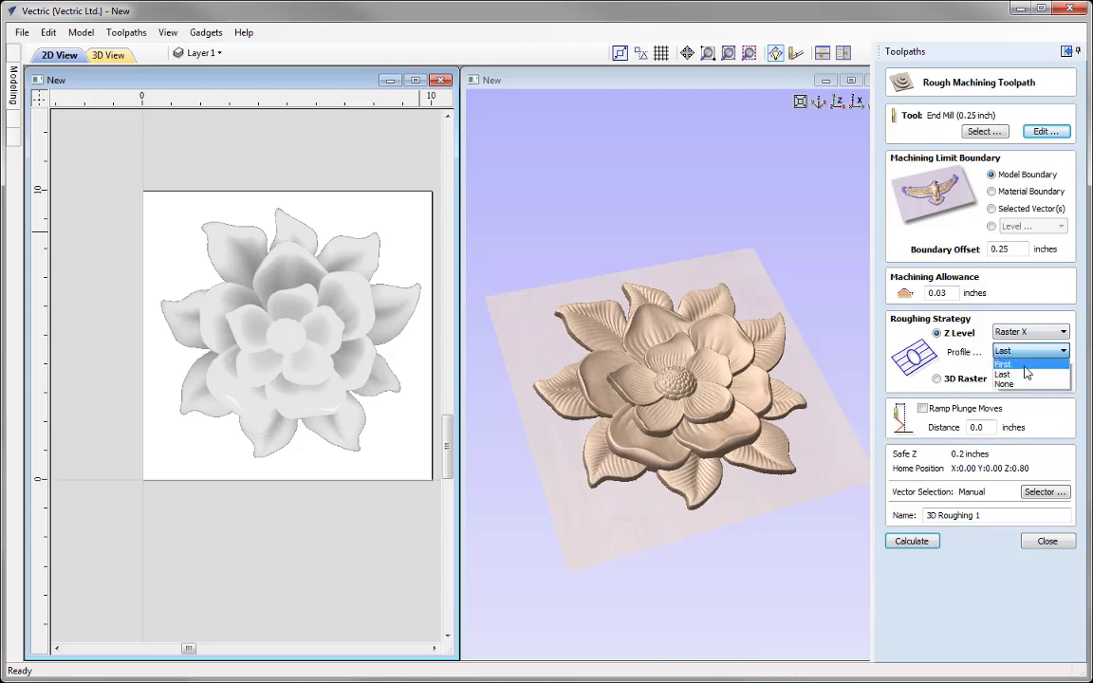
left_click(1011, 376)
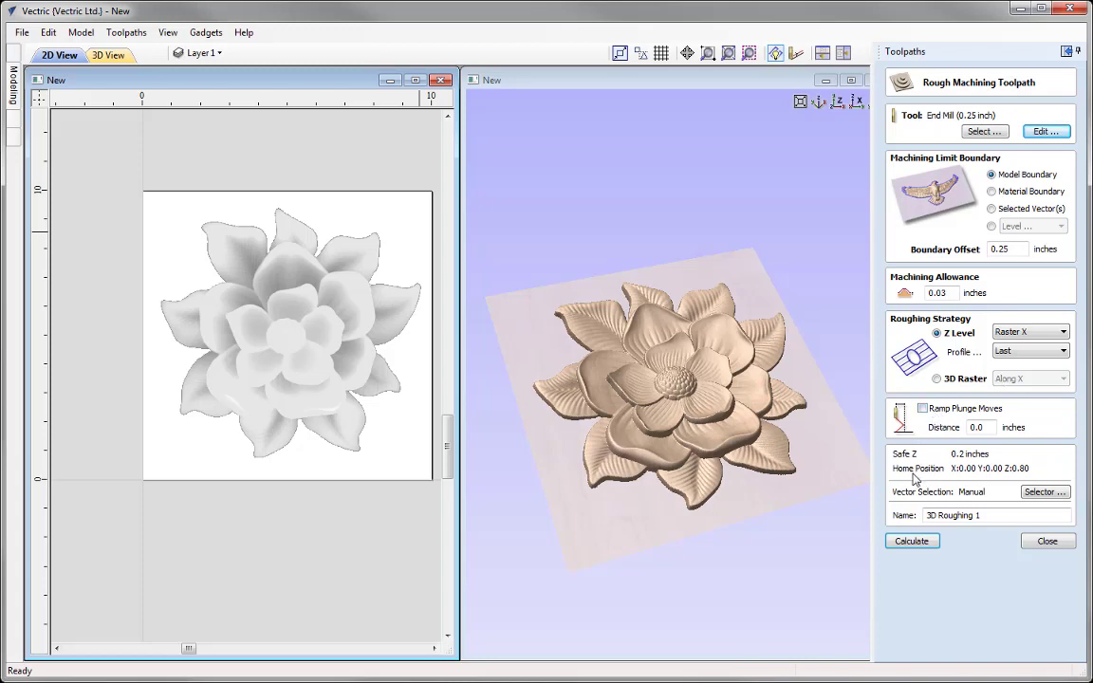
Name the roughing toolpath "3D Roughing 0.25 EM" and calculate it.
left_click(994, 515)
key("BackSpace")
type("0.25 EM")
left_click(912, 541)
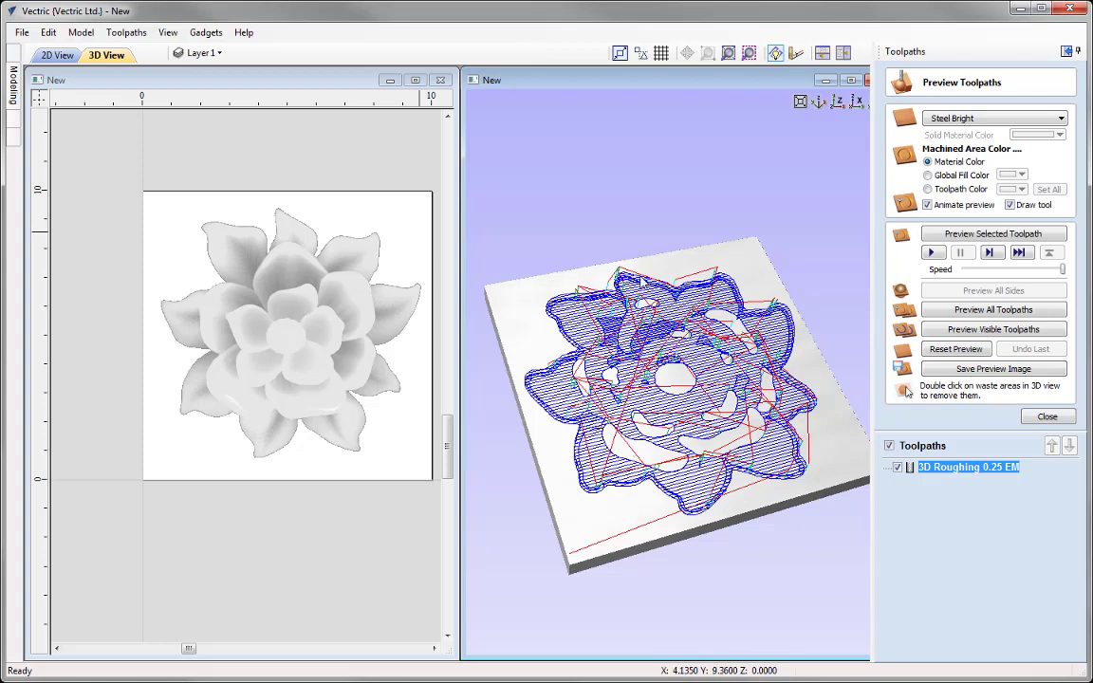
Simulate the 3D Roughing 0.25 EM toolpath and show the preview material as Canadian Maple.
left_click(987, 233)
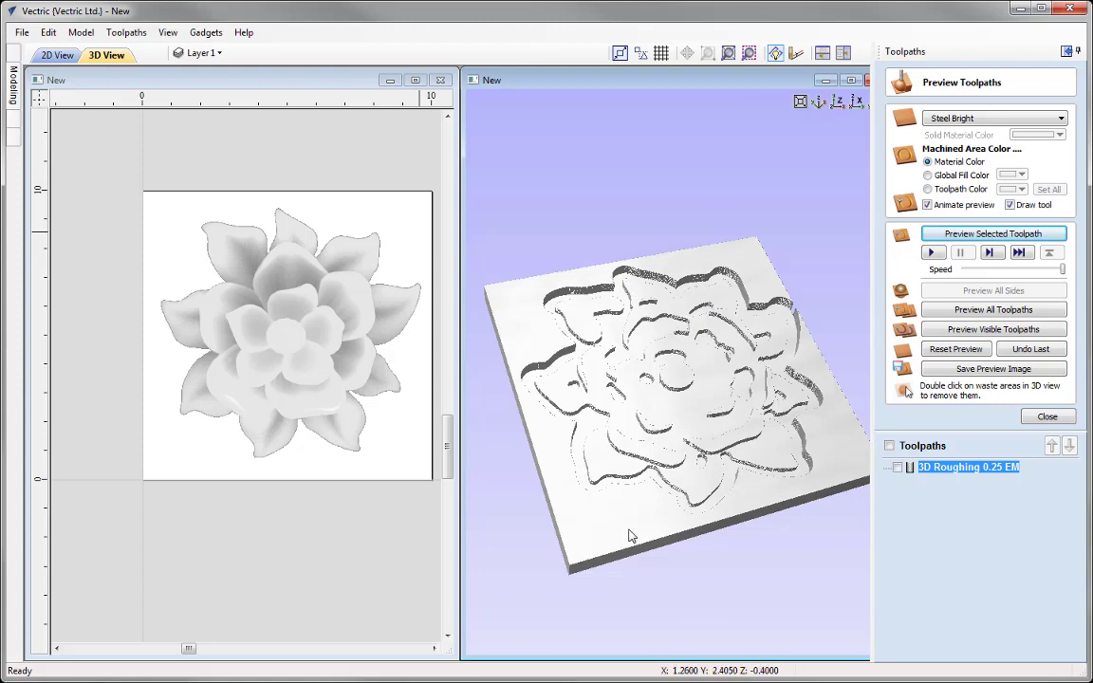
left_click(995, 121)
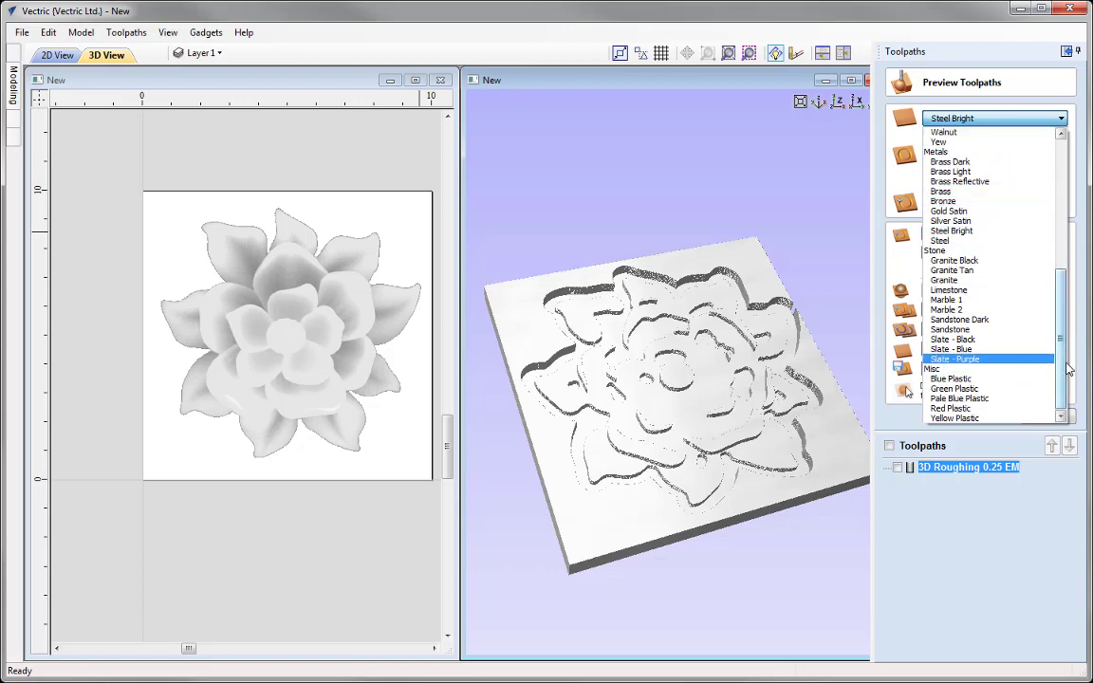
left_click_drag(1067, 368, 1064, 217)
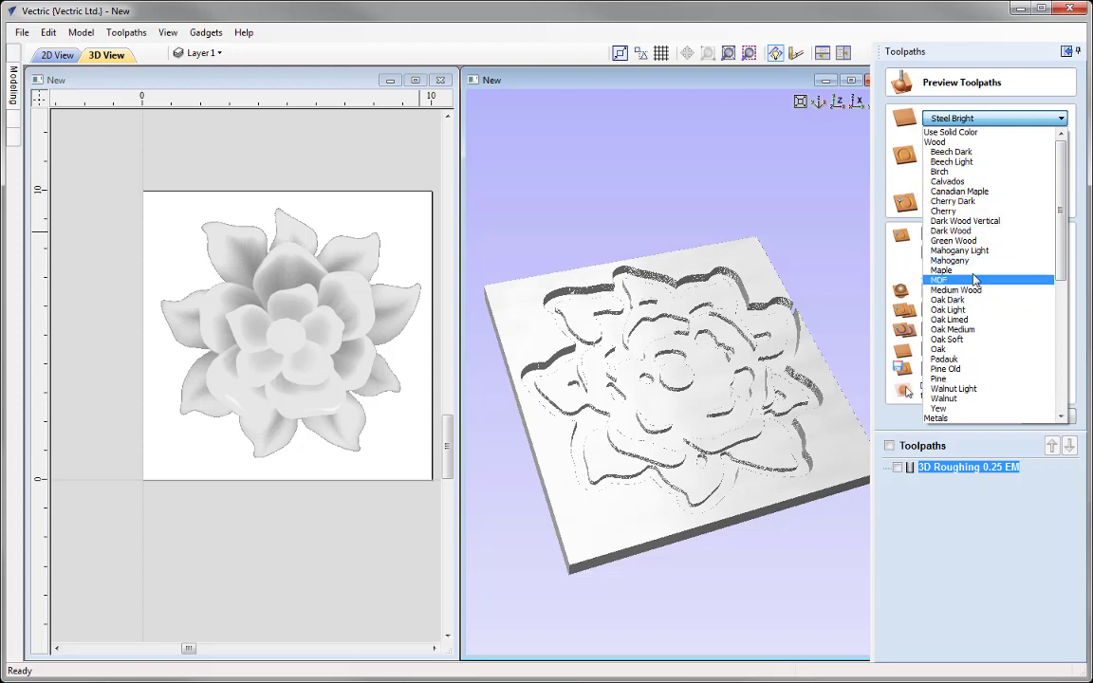
left_click(991, 196)
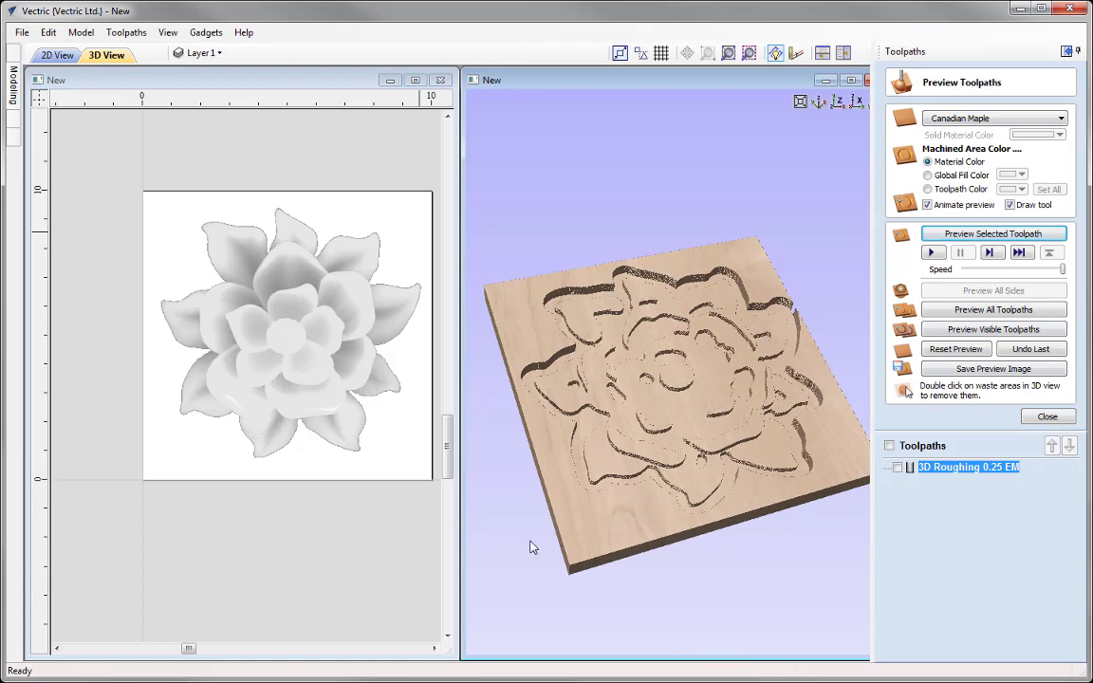
Enlarge the 3D view to inspect the roughed flower, then return to the 2D view and leave the toolpath preview.
double_click(764, 79)
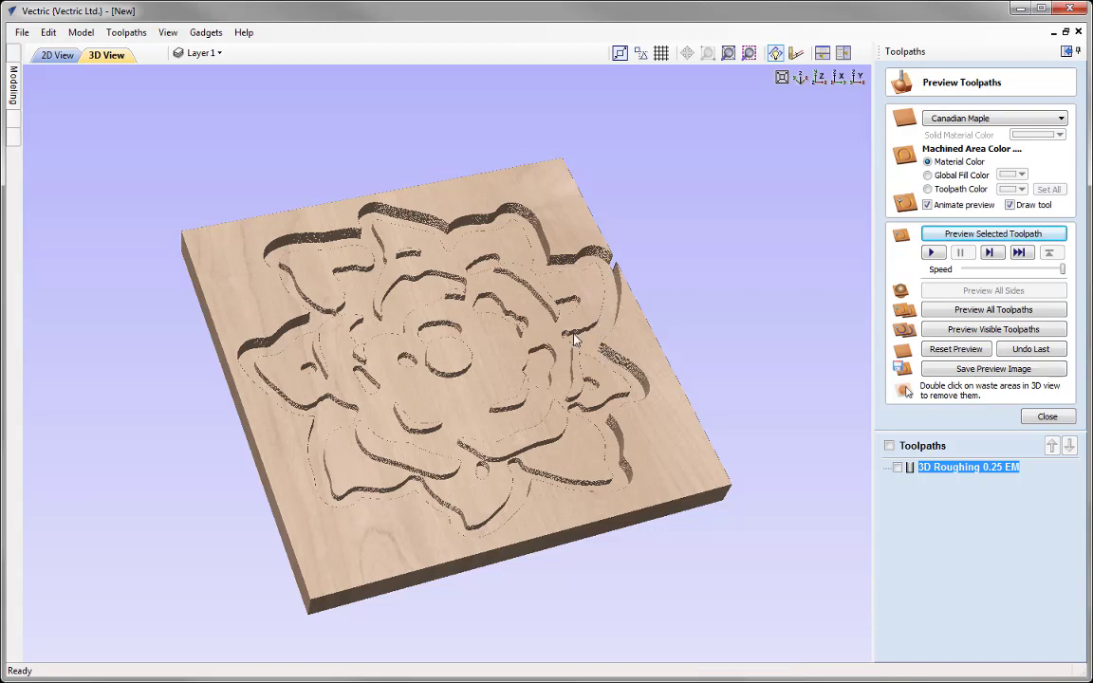
left_click(59, 55)
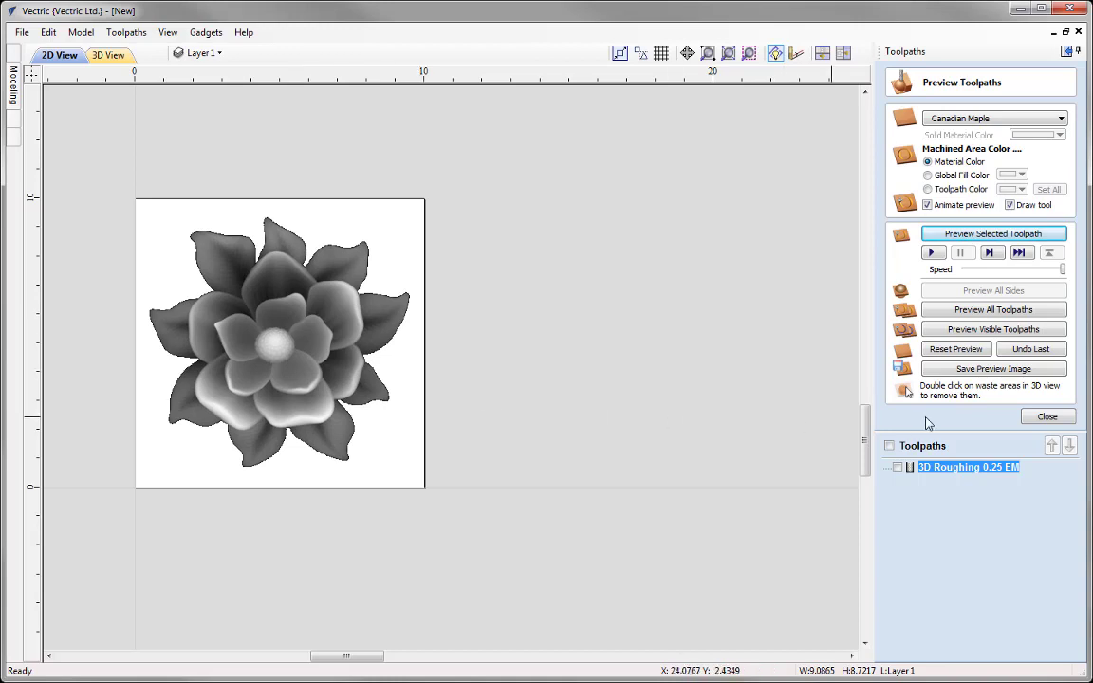
left_click(1046, 417)
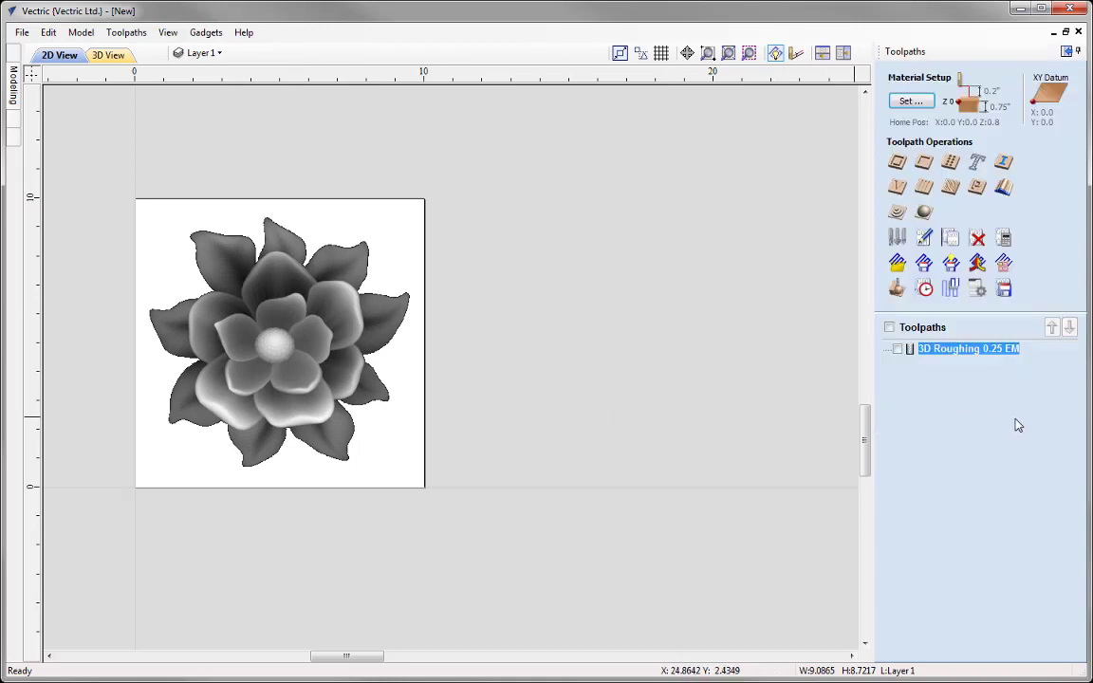
Recalculate the 3D Roughing 0.25 EM toolpath with its existing settings and reset the material preview.
double_click(948, 350)
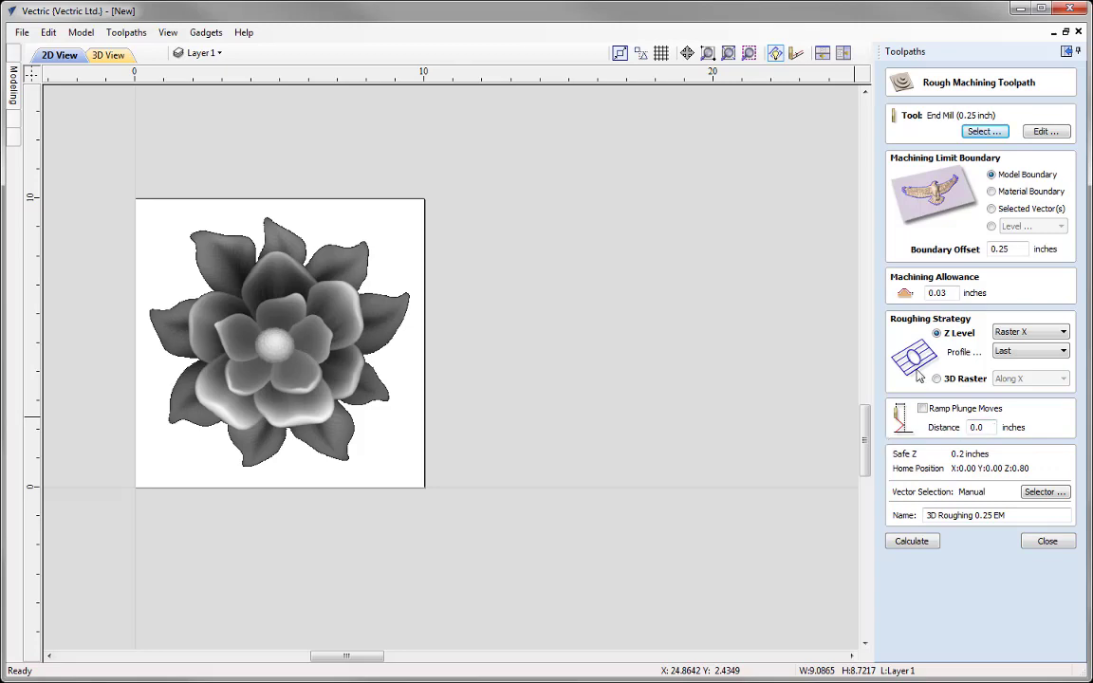
left_click(912, 549)
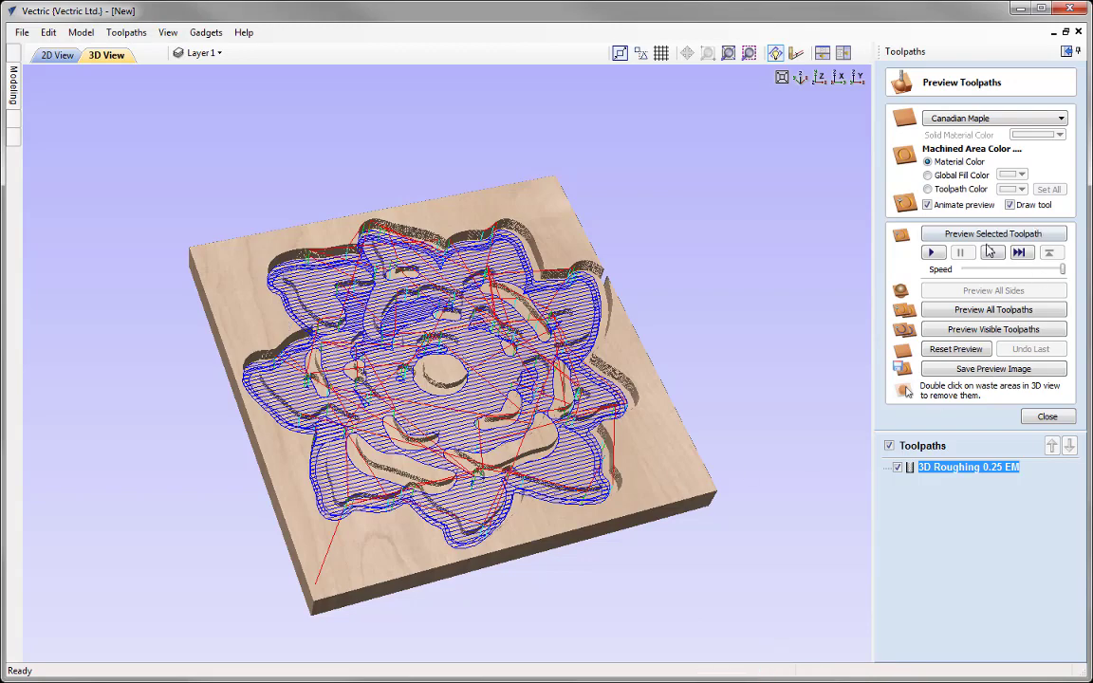
left_click(955, 349)
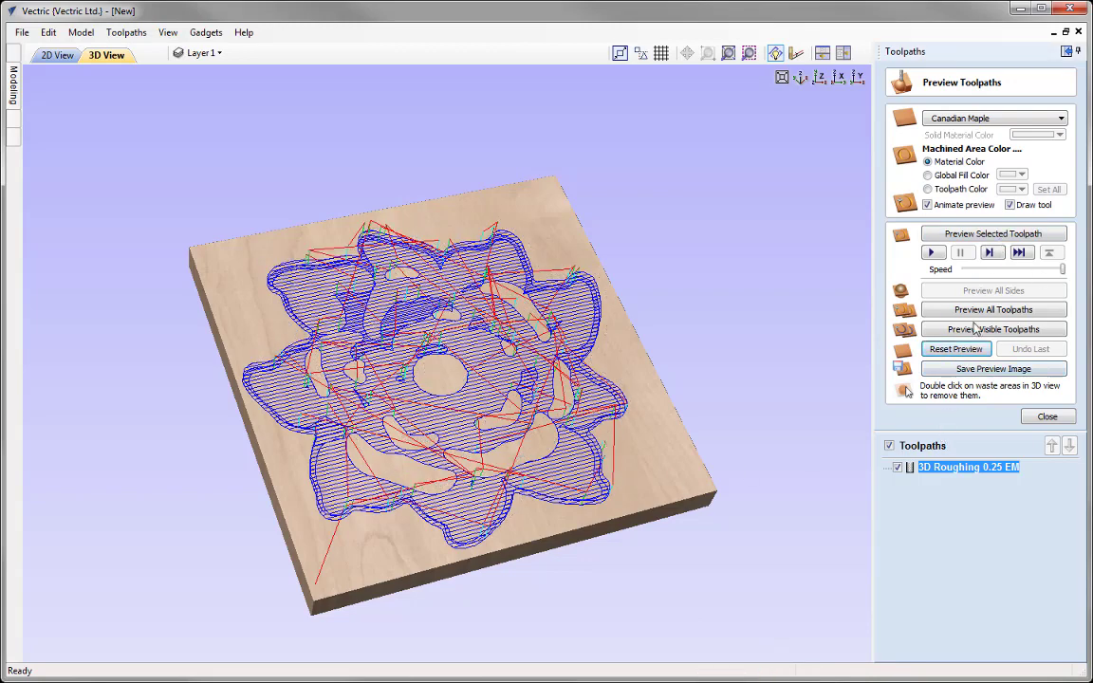
Turn off the animated preview, simulate the 3D Roughing 0.25 EM toolpath and leave the preview.
left_click(1012, 206)
left_click(927, 206)
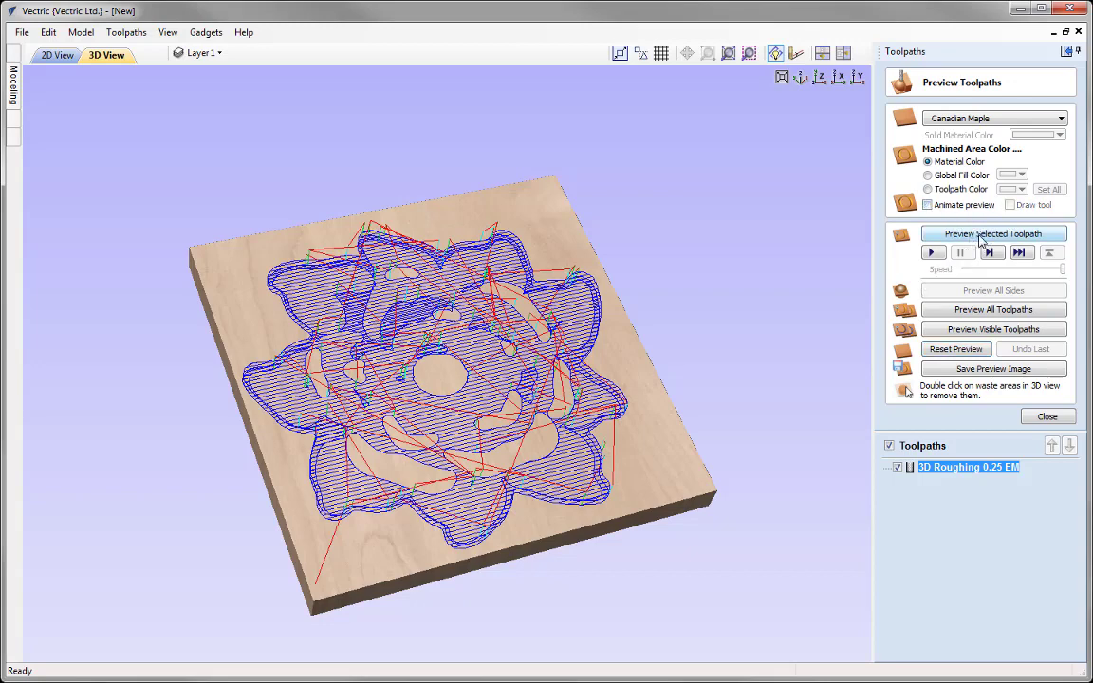
left_click(981, 237)
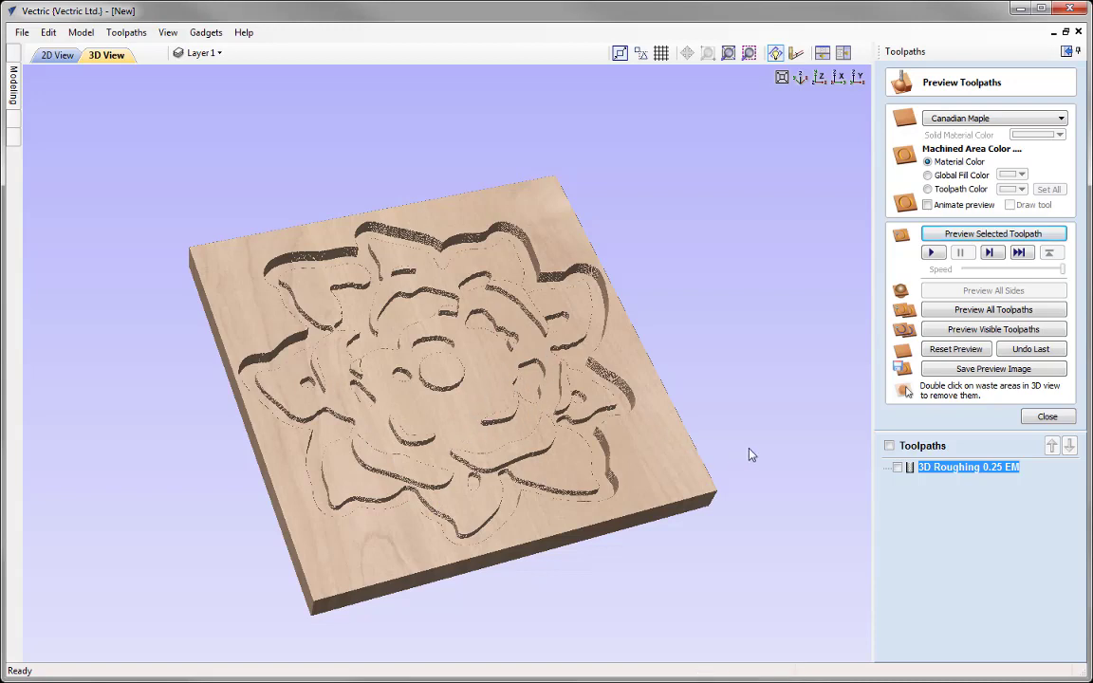
left_click(1043, 416)
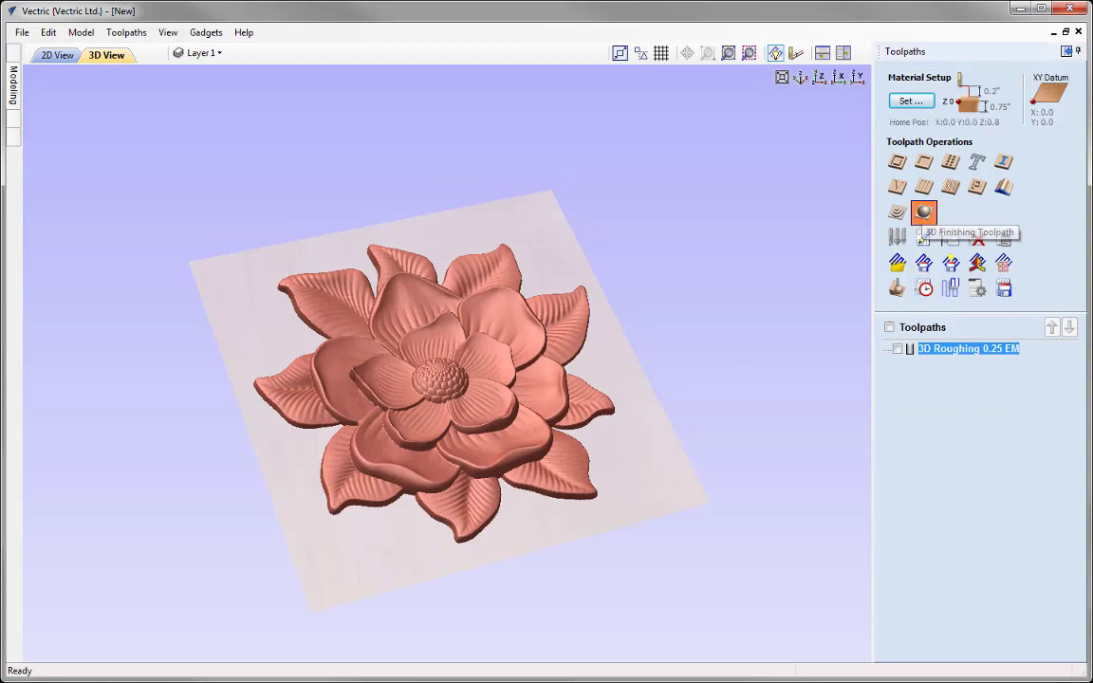
Start a 3D finishing toolpath and choose the Ball Nose (0.125 inch) tool for it.
left_click(922, 213)
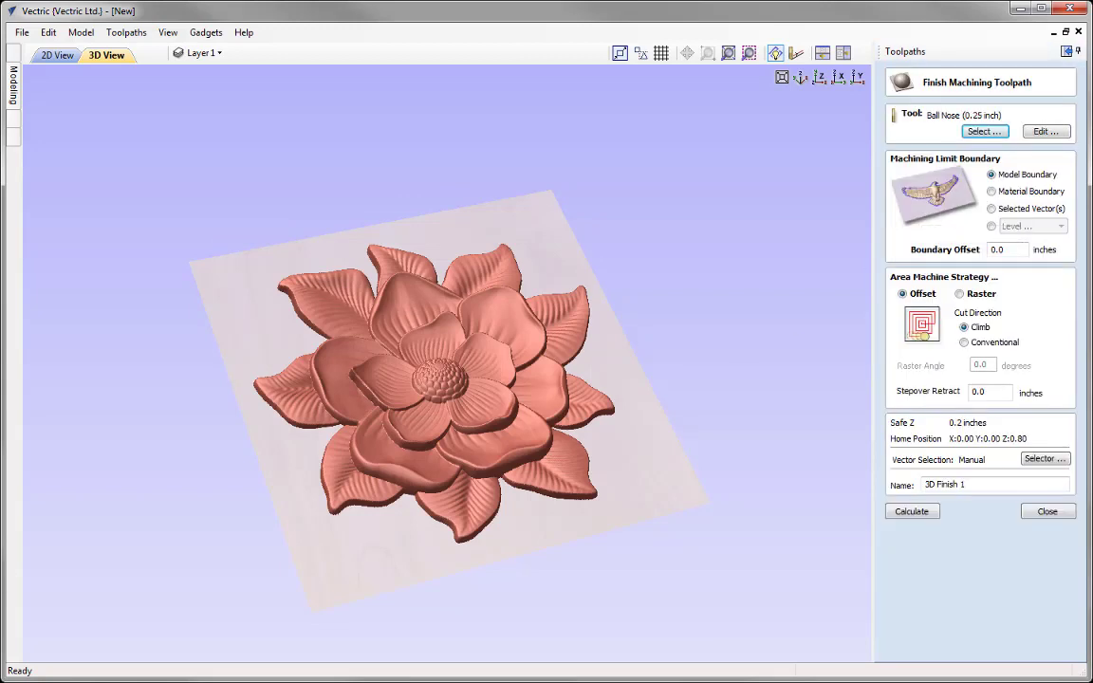
left_click(977, 132)
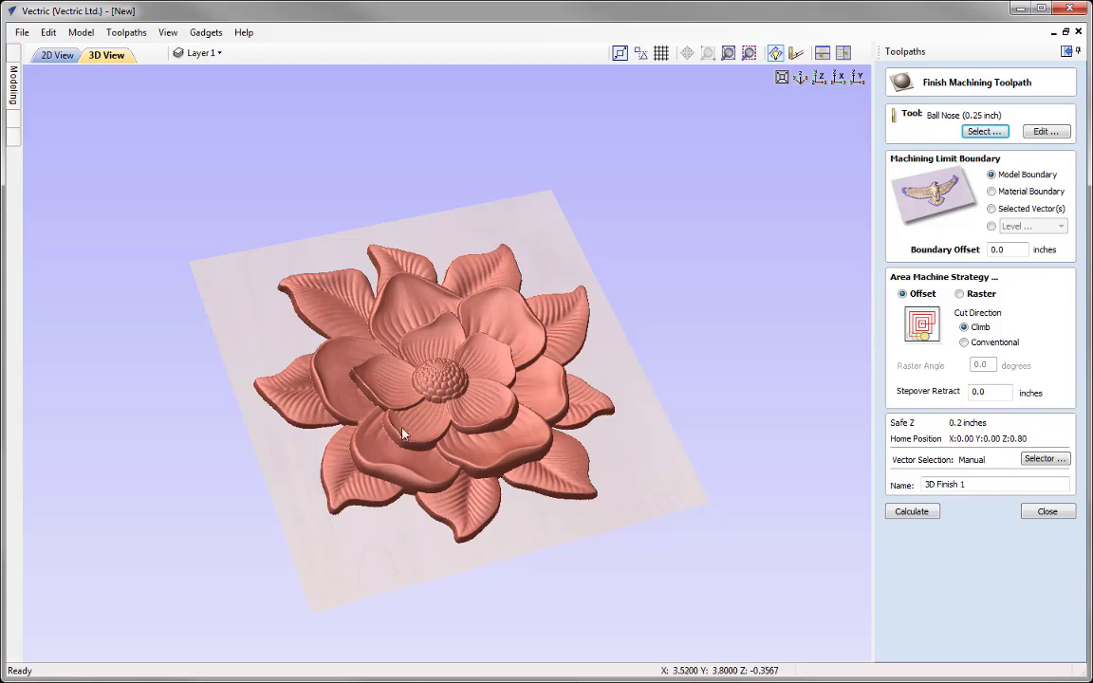
left_click(981, 133)
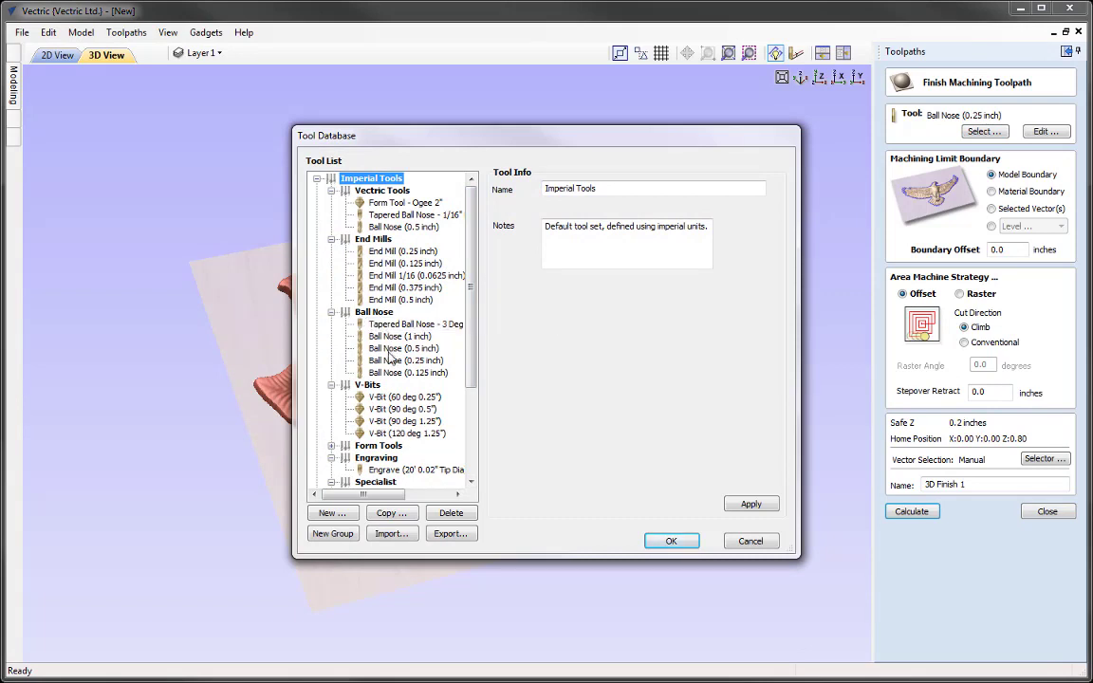
left_click(417, 372)
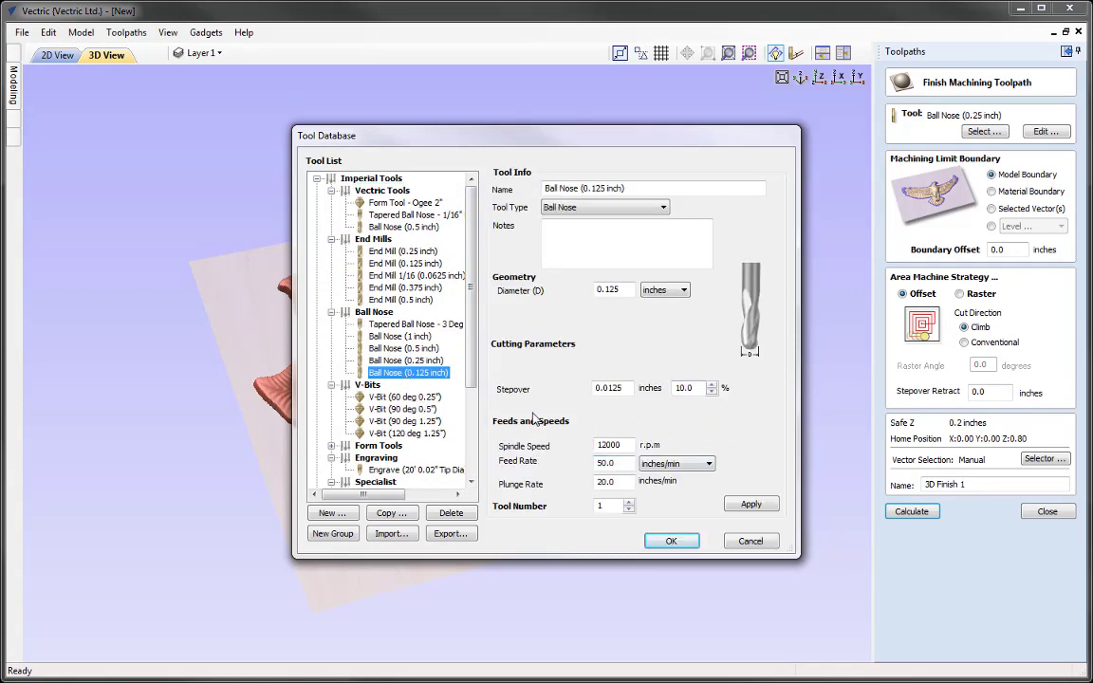
left_click(674, 541)
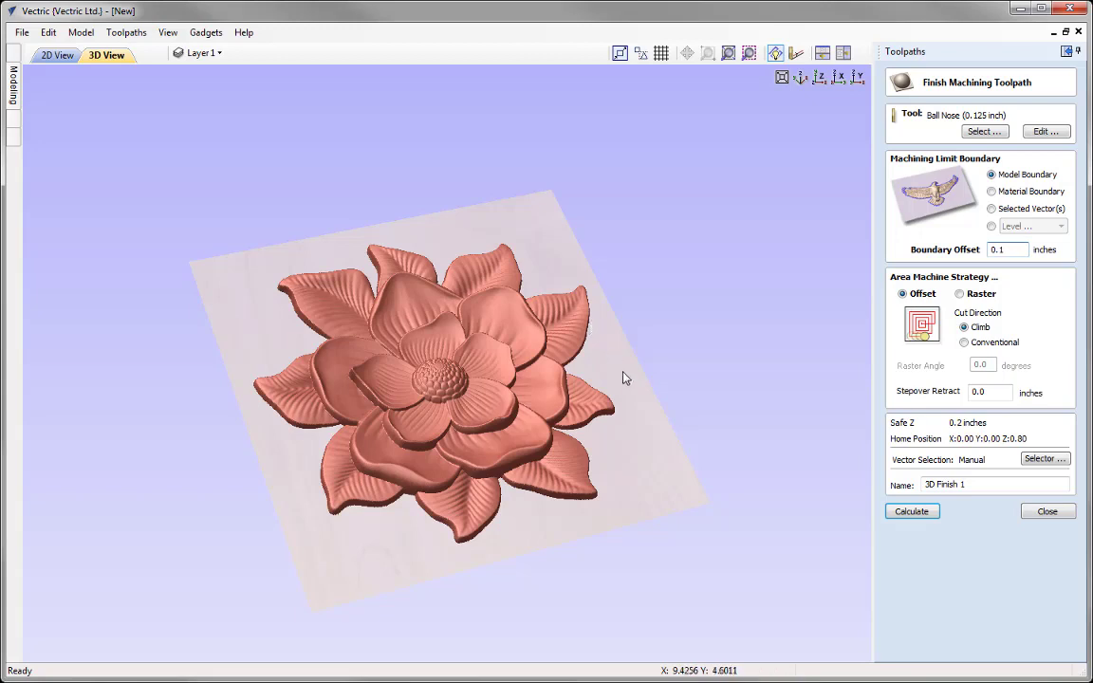
Calculate the finishing toolpath as "3D Finish 0.125 BN" with a 0.1 inch boundary offset and a Raster strategy at 0.0 degrees.
left_click(973, 293)
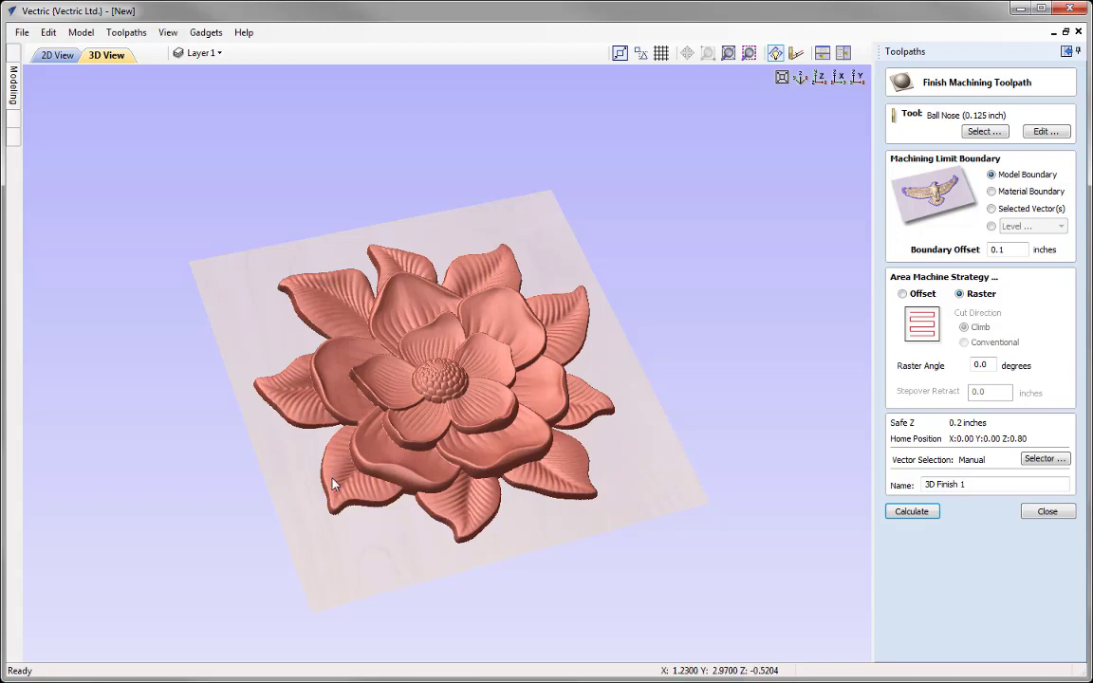
left_click(992, 364)
left_click(980, 486)
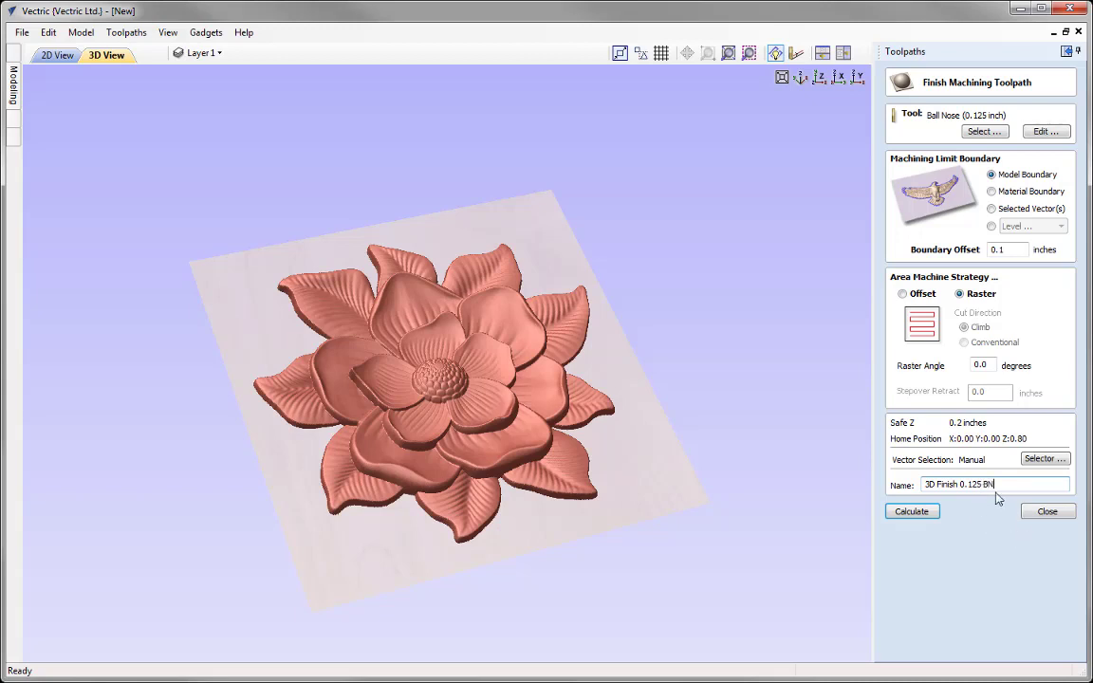
left_click(912, 512)
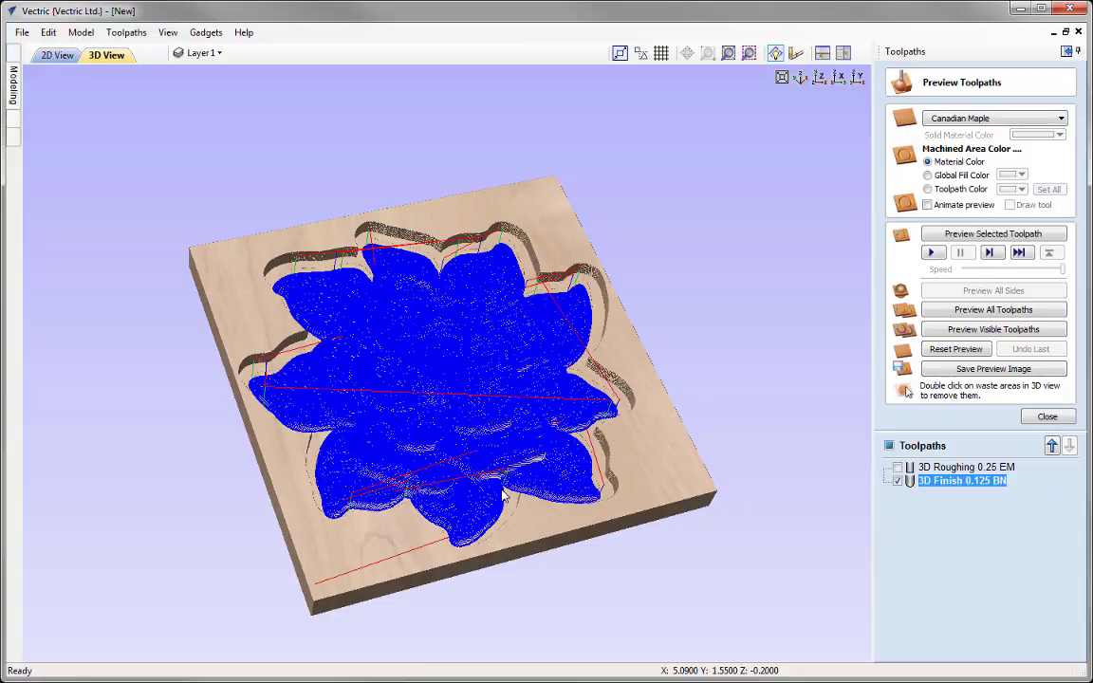
Simulate the 3D Finish 0.125 BN toolpath, inspecting its passes and the carved flower, and leave the preview.
scroll(503, 495, "up", 10)
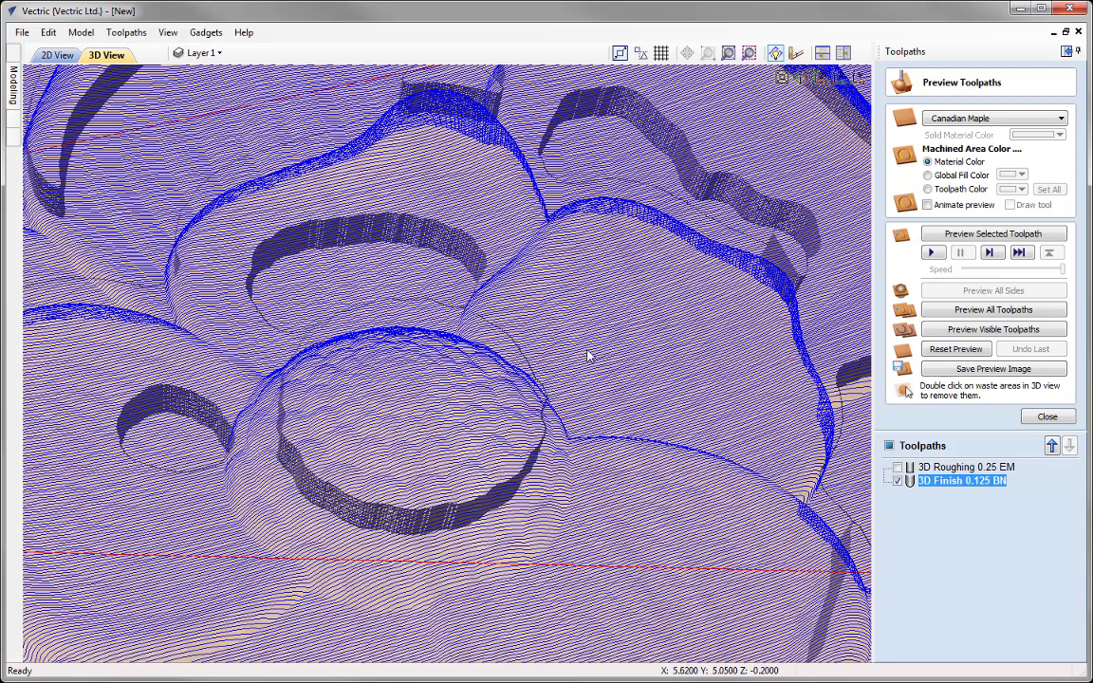
left_click(802, 80)
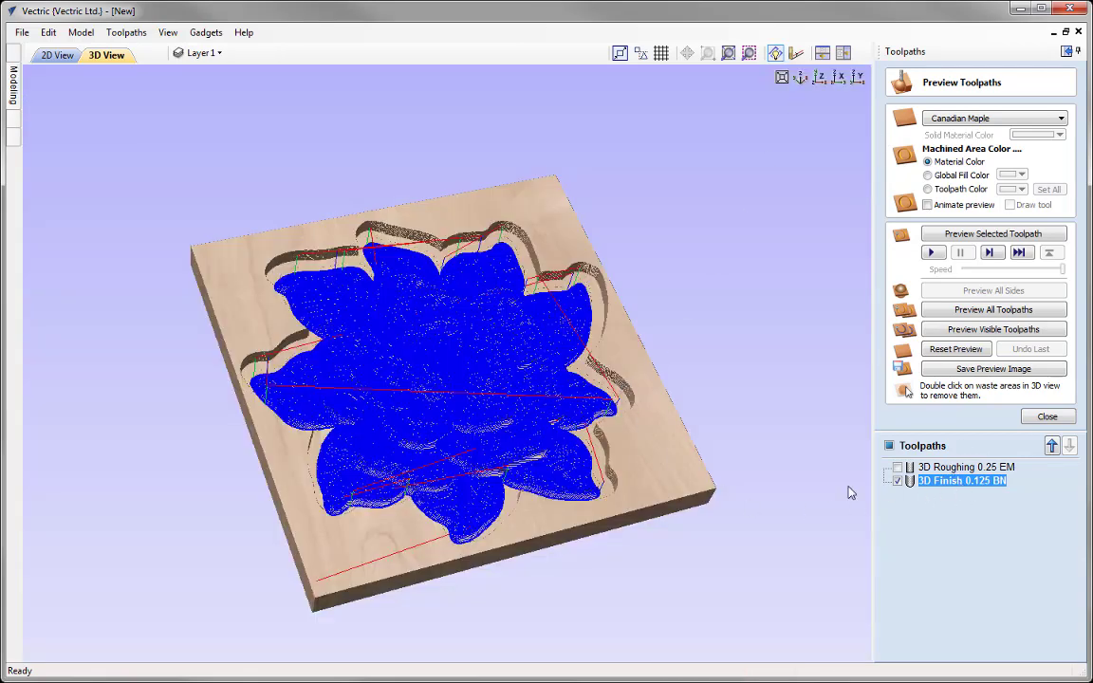
left_click(1006, 234)
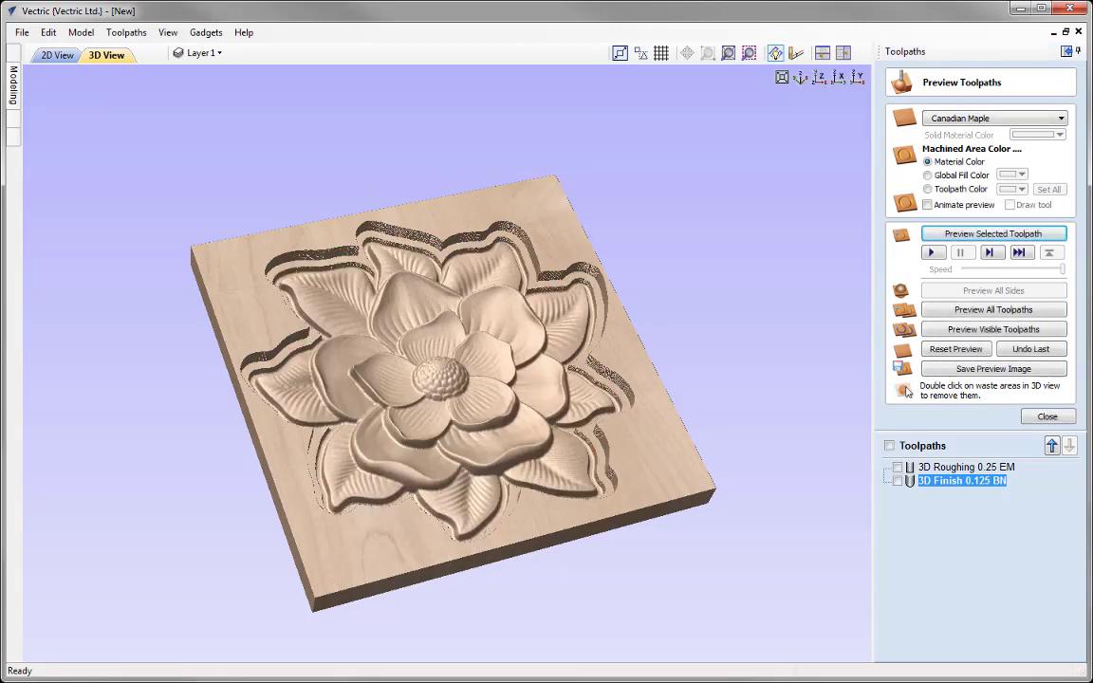
left_click_drag(407, 531, 485, 444)
scroll(524, 448, "up", 3)
scroll(489, 371, "down", 2)
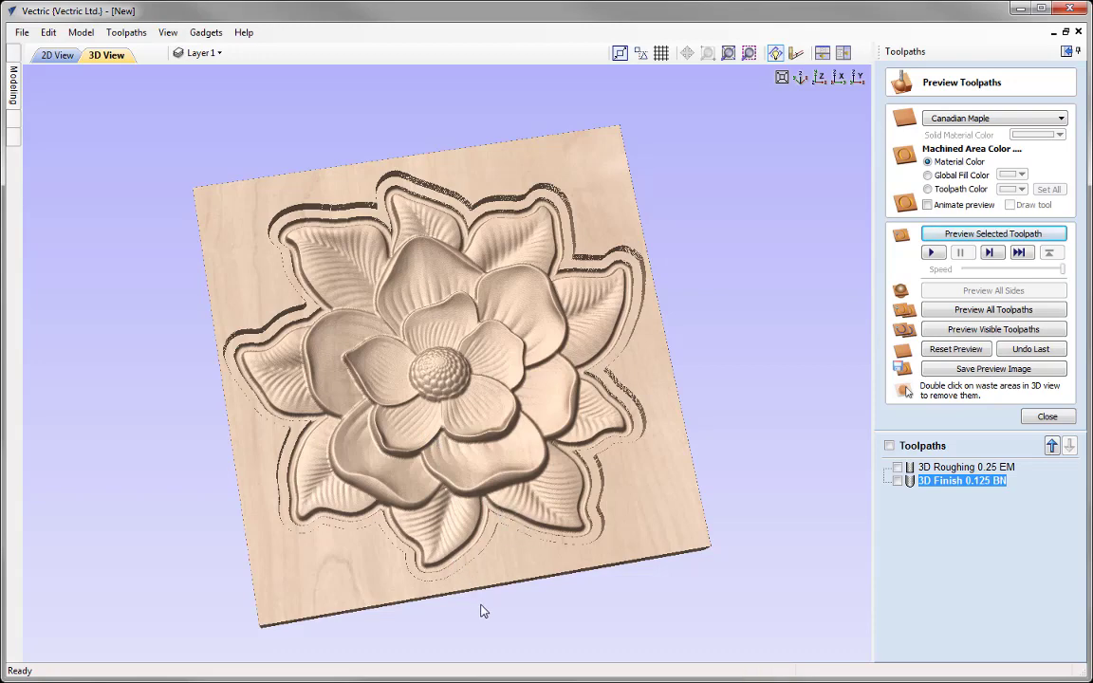
left_click(1047, 415)
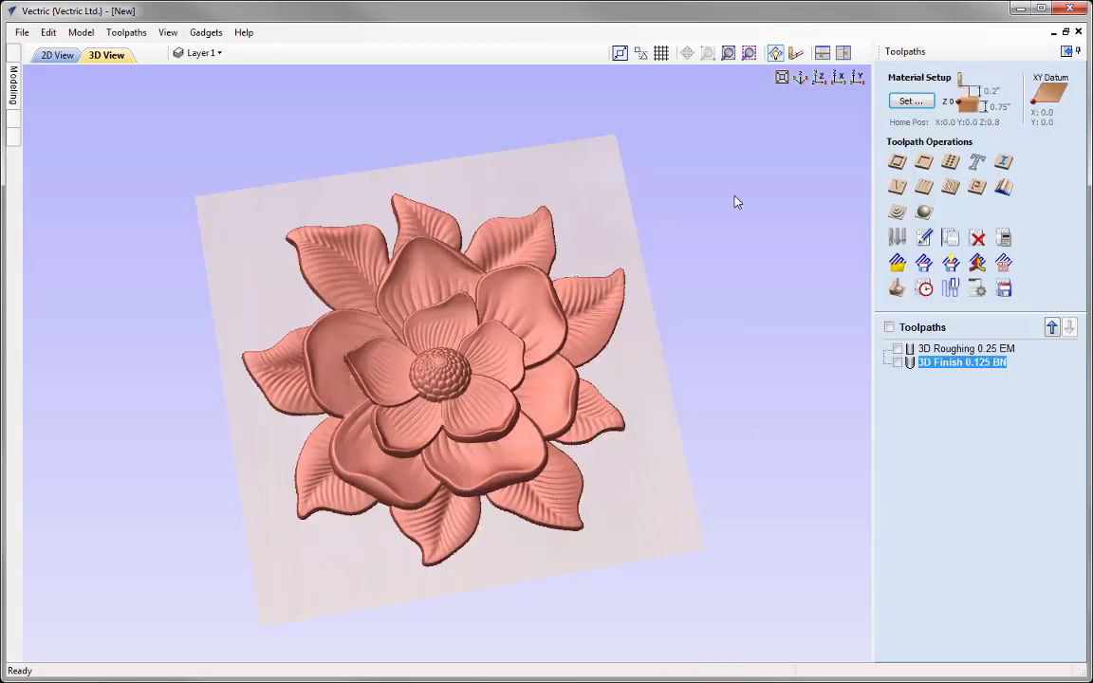
left_click_drag(750, 175, 803, 112)
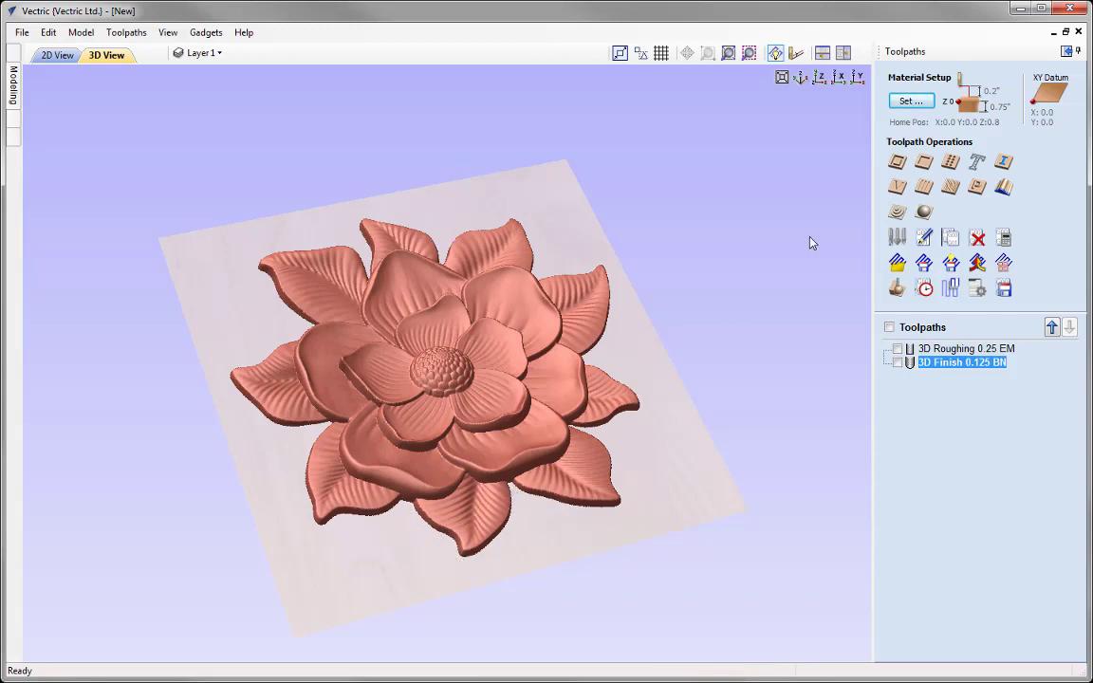
Create a vector boundary around the magnolia component in the 2D view and select that outline.
left_click(1067, 53)
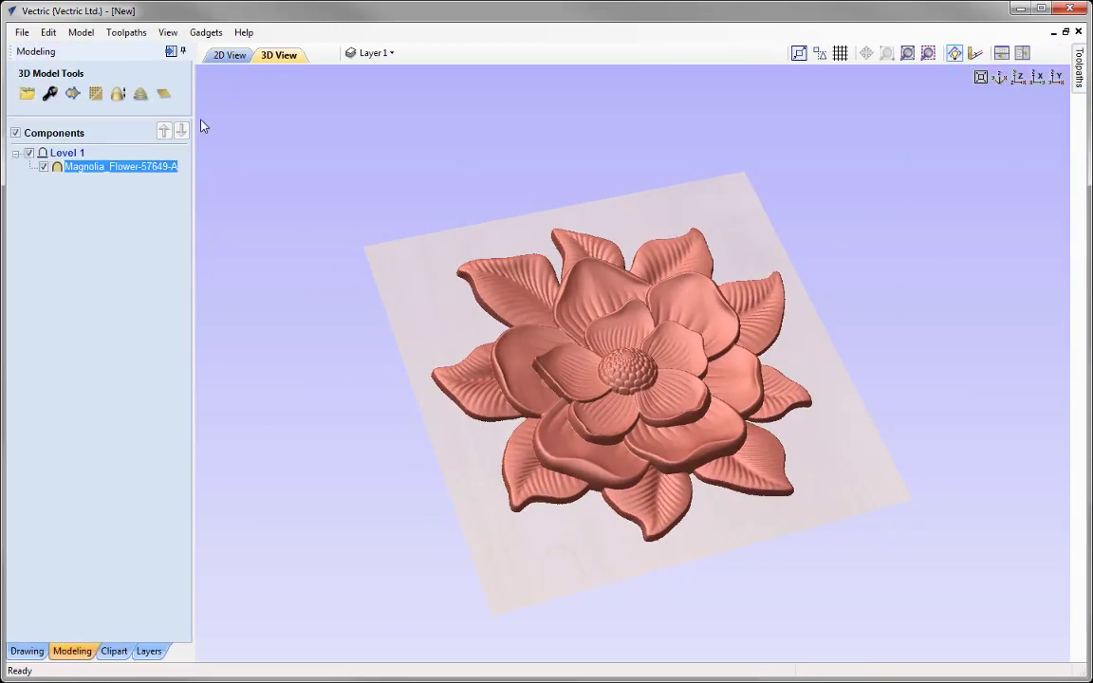
left_click(228, 55)
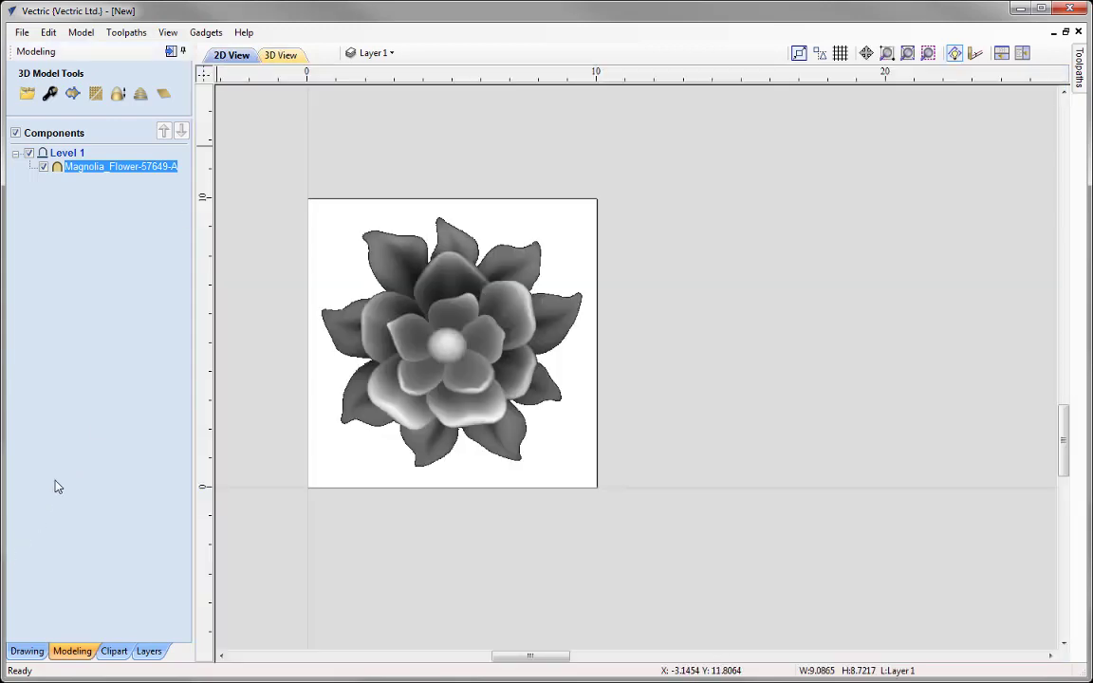
mouse_move(142, 169)
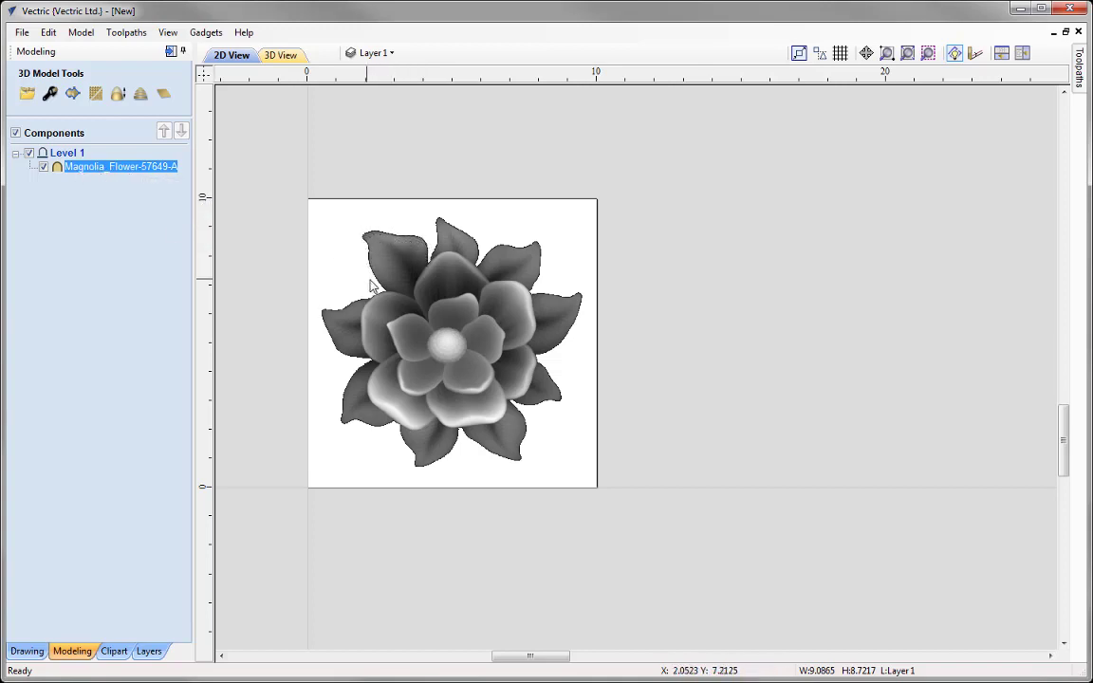
left_click(72, 94)
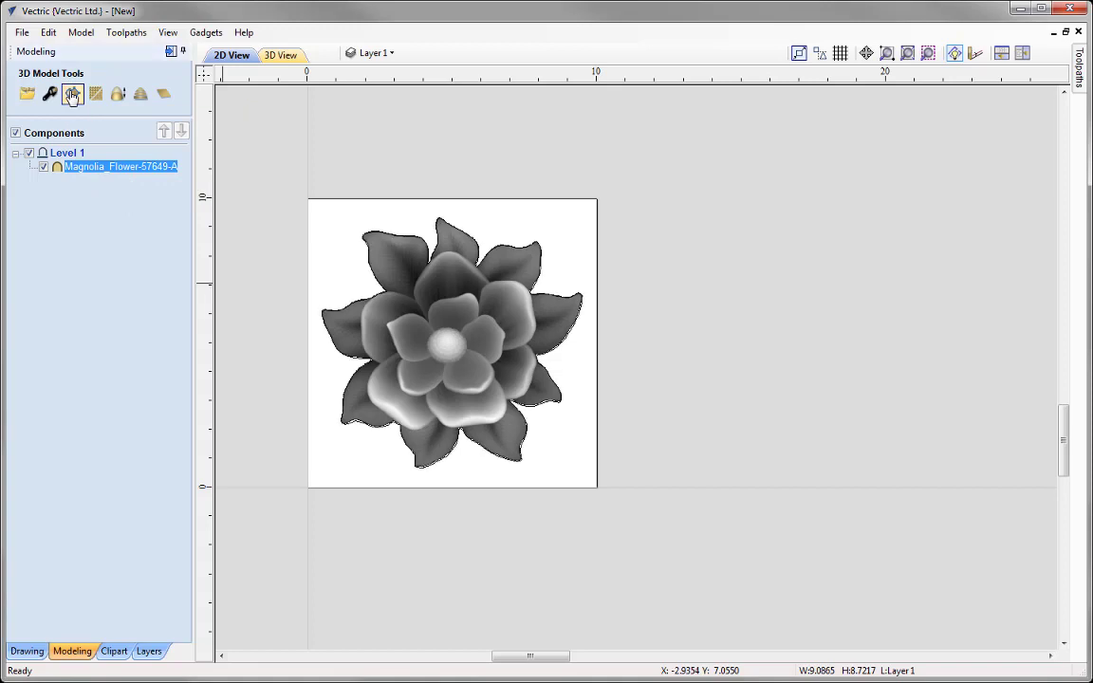
left_click(390, 222)
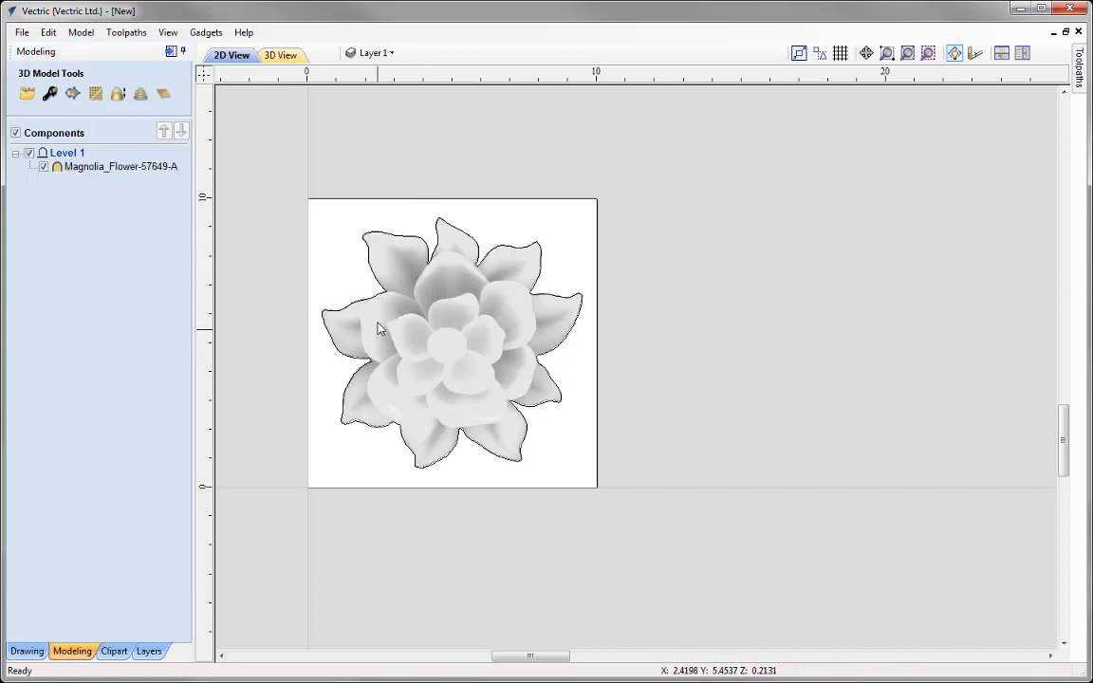
left_click(381, 242)
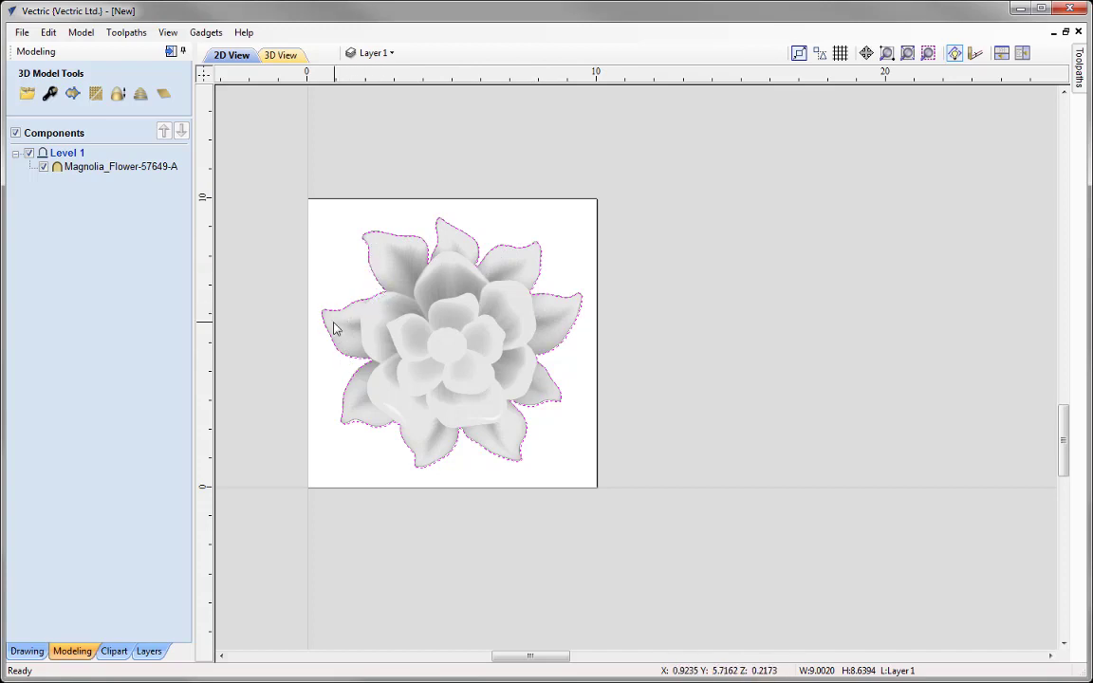
Return to the toolpath operations and show the 2D and 3D views side by side.
left_click(170, 52)
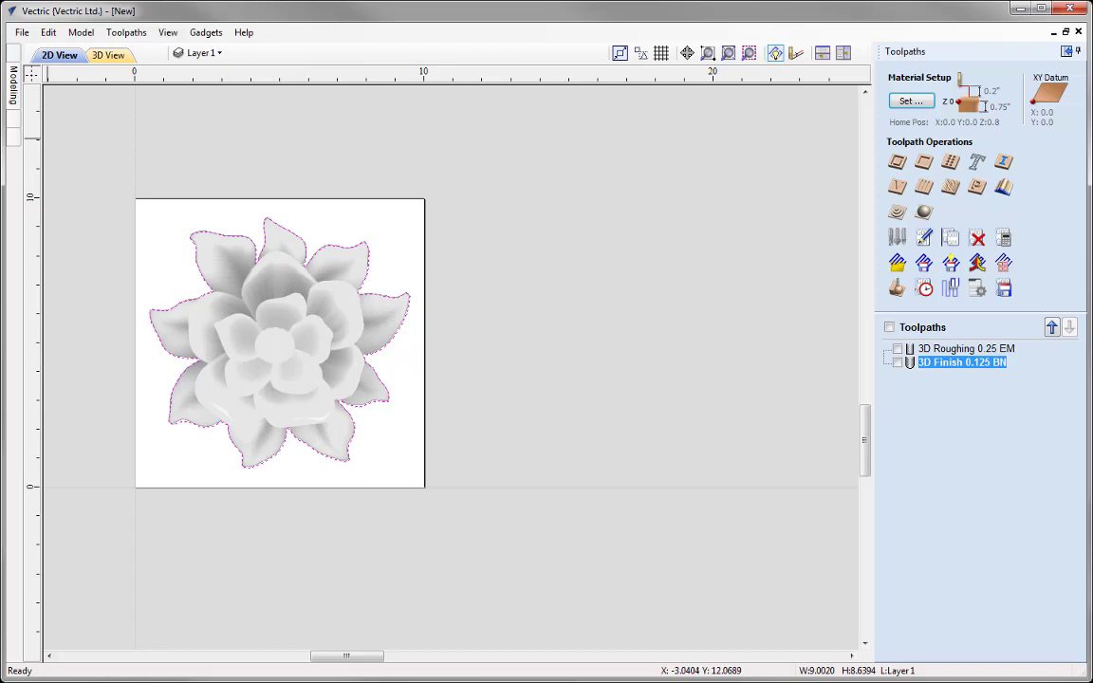
left_click(730, 57)
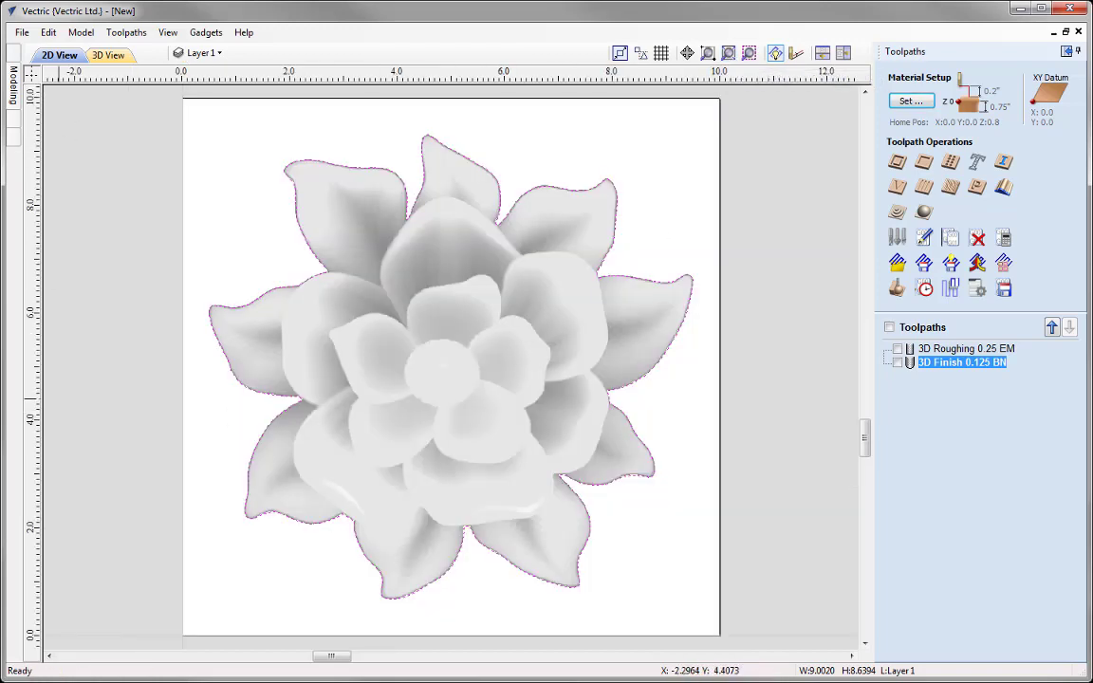
left_click(842, 54)
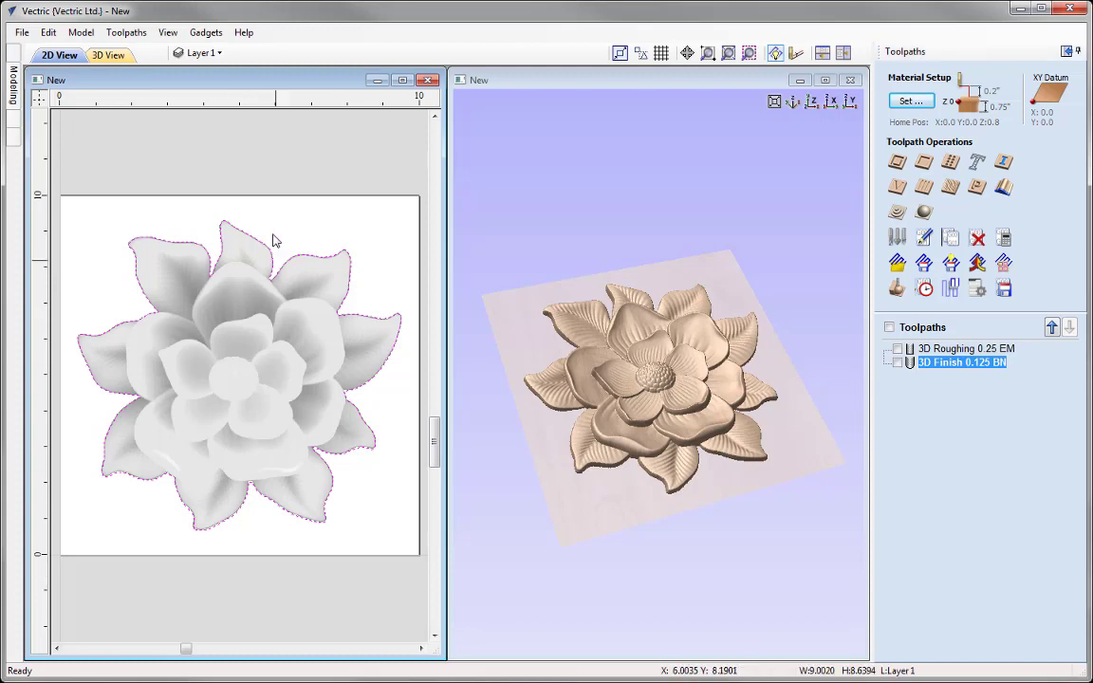
Set up a 2D profile toolpath outside the flower outline with a 0.75 inch cut depth, keeping the 0.25 inch end mill's settings.
left_click(898, 163)
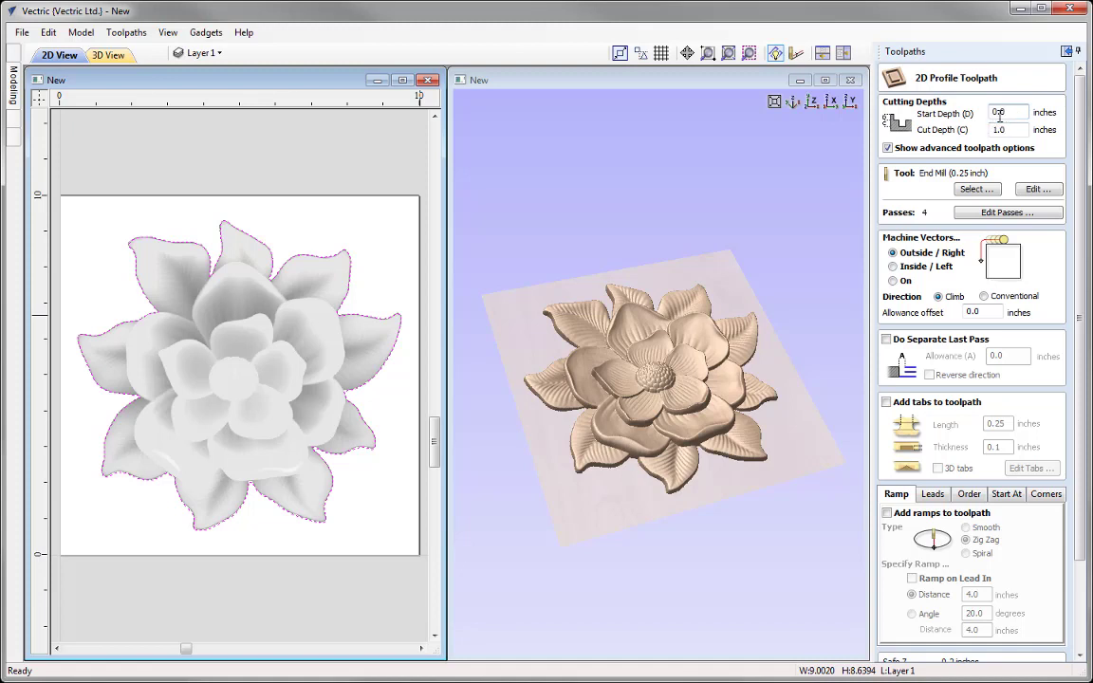
double_click(1010, 133)
left_click(1036, 189)
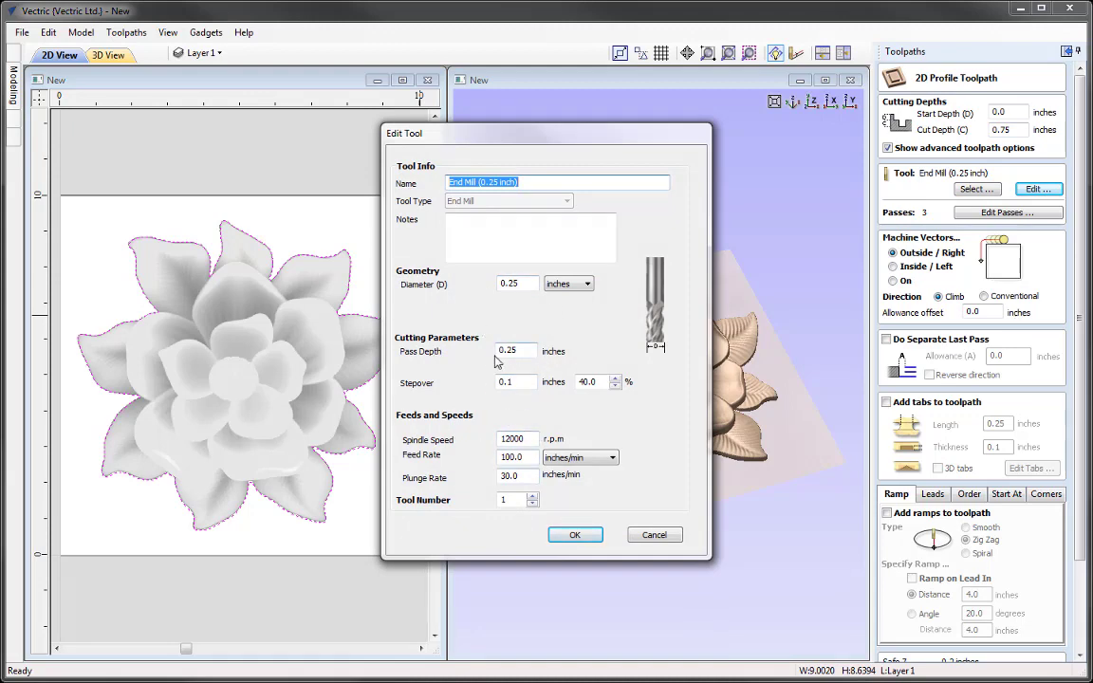
left_click(575, 535)
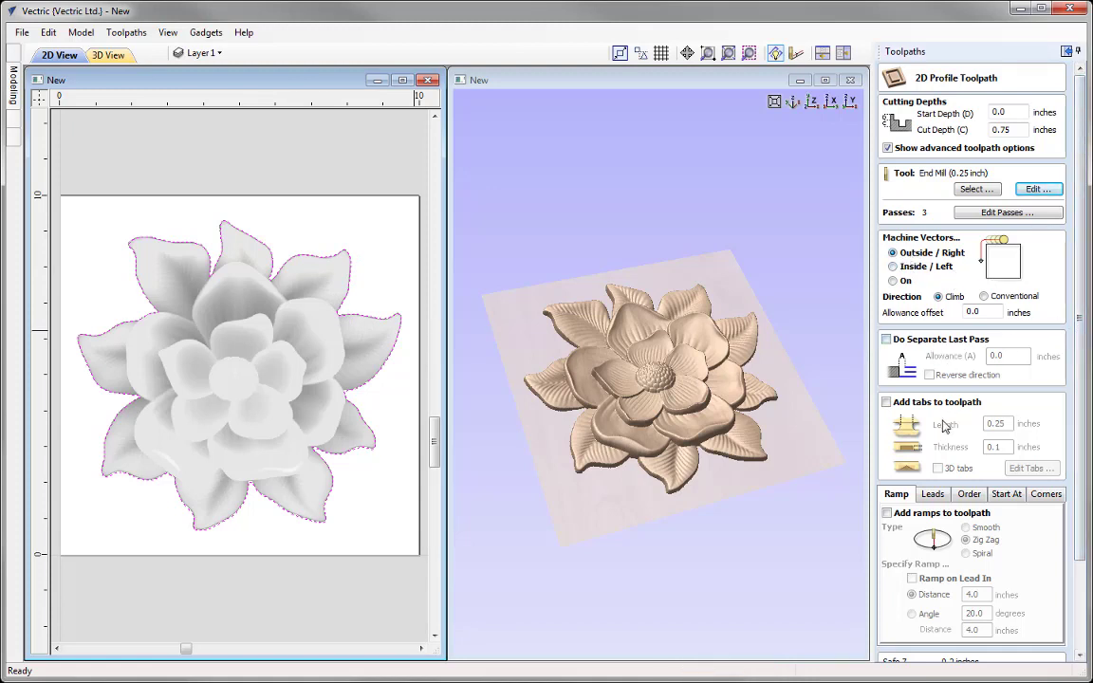
Calculate the profile toolpath as "Profile 0.25 EM" and enlarge the 3D view to full size.
scroll(1087, 482, "down", 3)
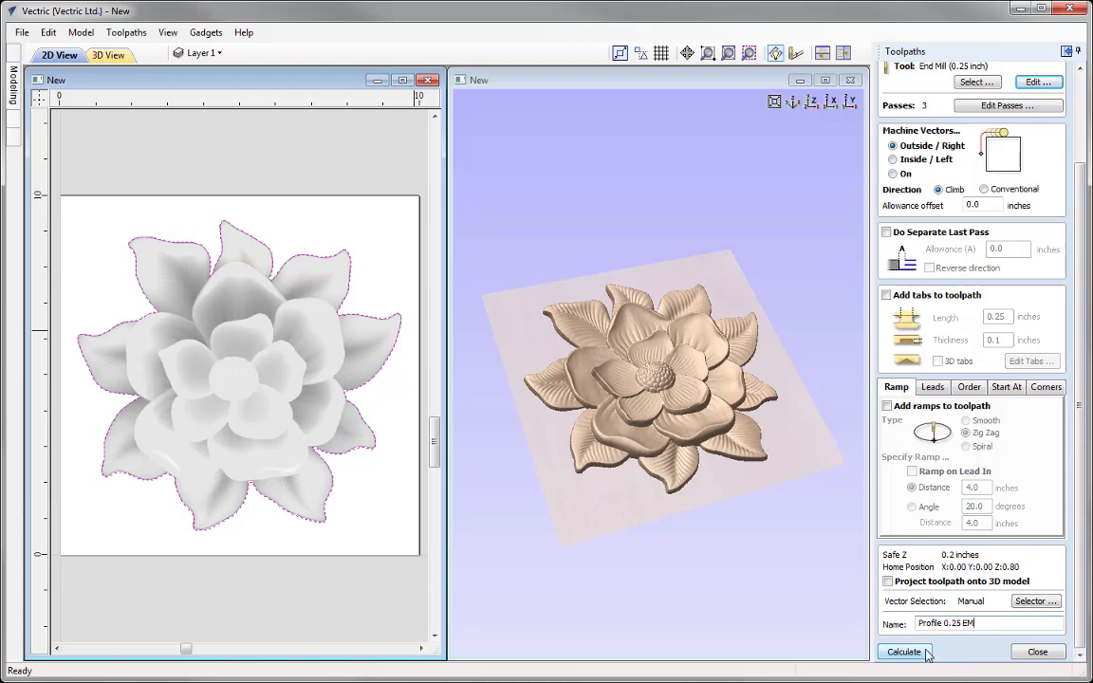
left_click(911, 653)
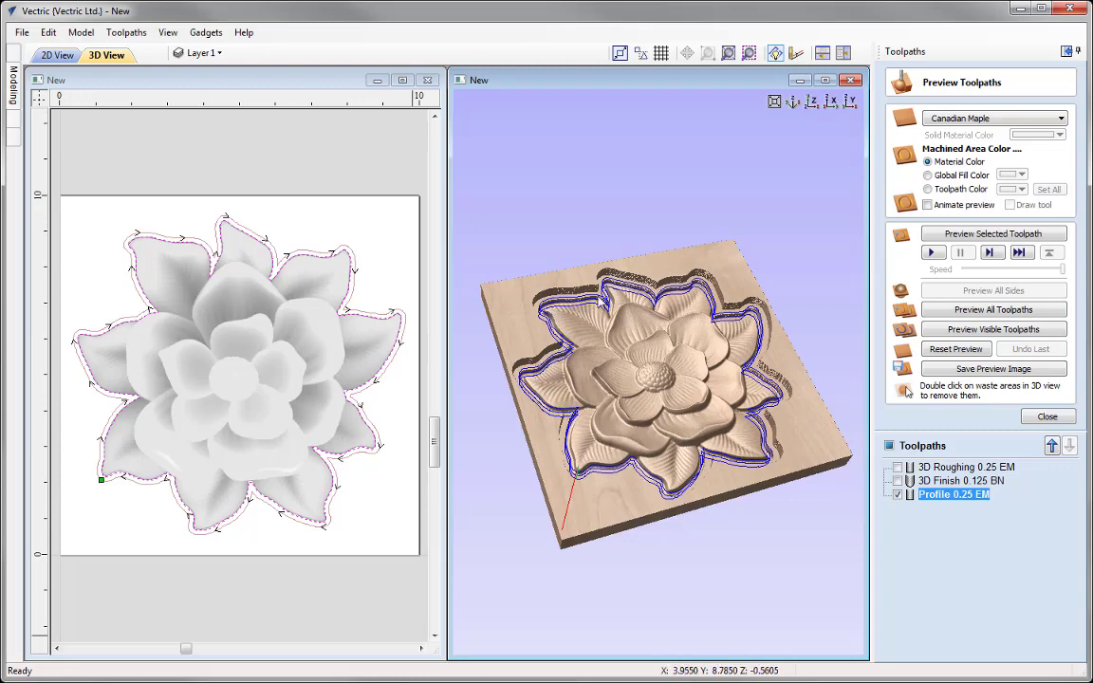
left_click(825, 81)
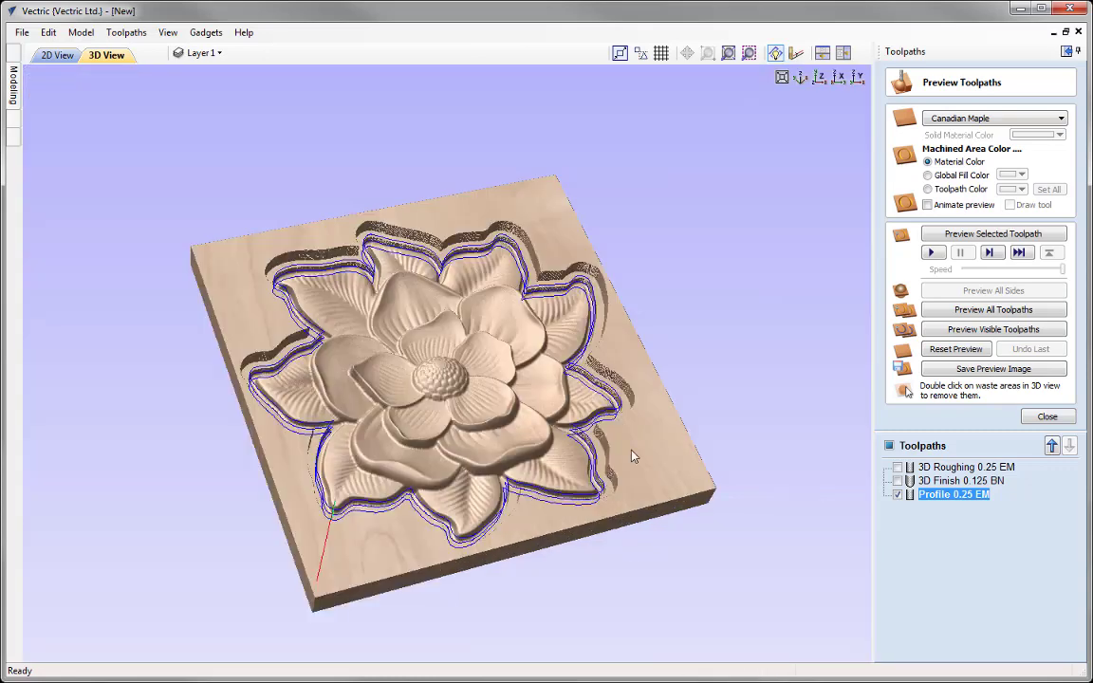
Preview the selected profile cutout, remove the waste material surrounding the flower, and close the toolpath preview.
left_click(984, 240)
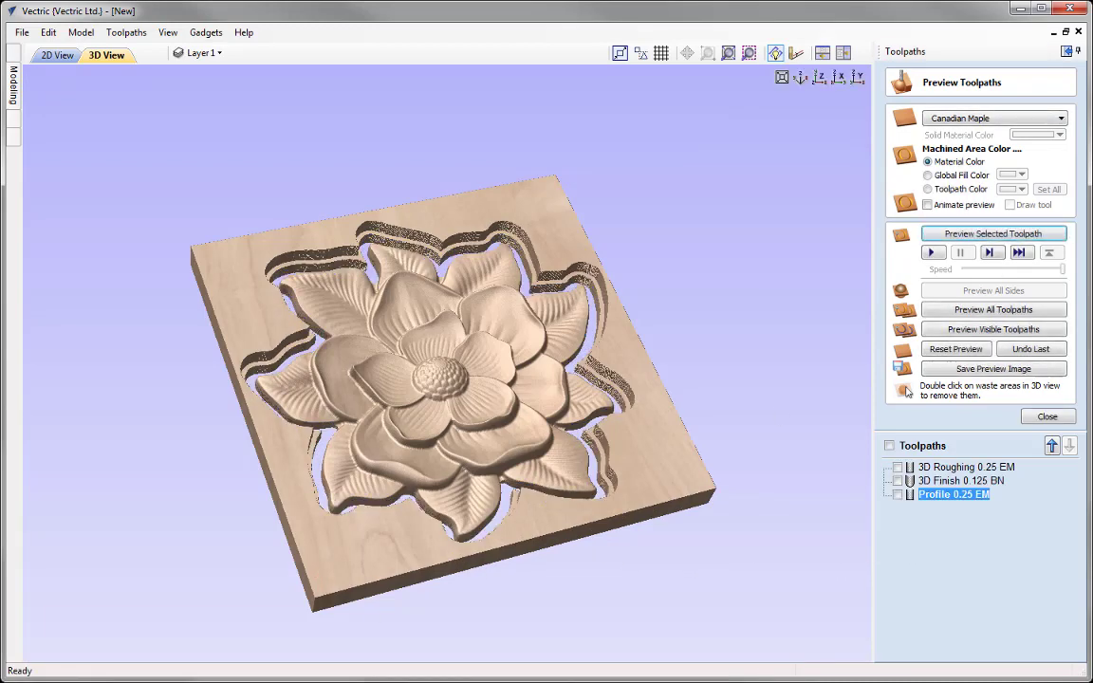
left_click_drag(379, 416, 384, 244)
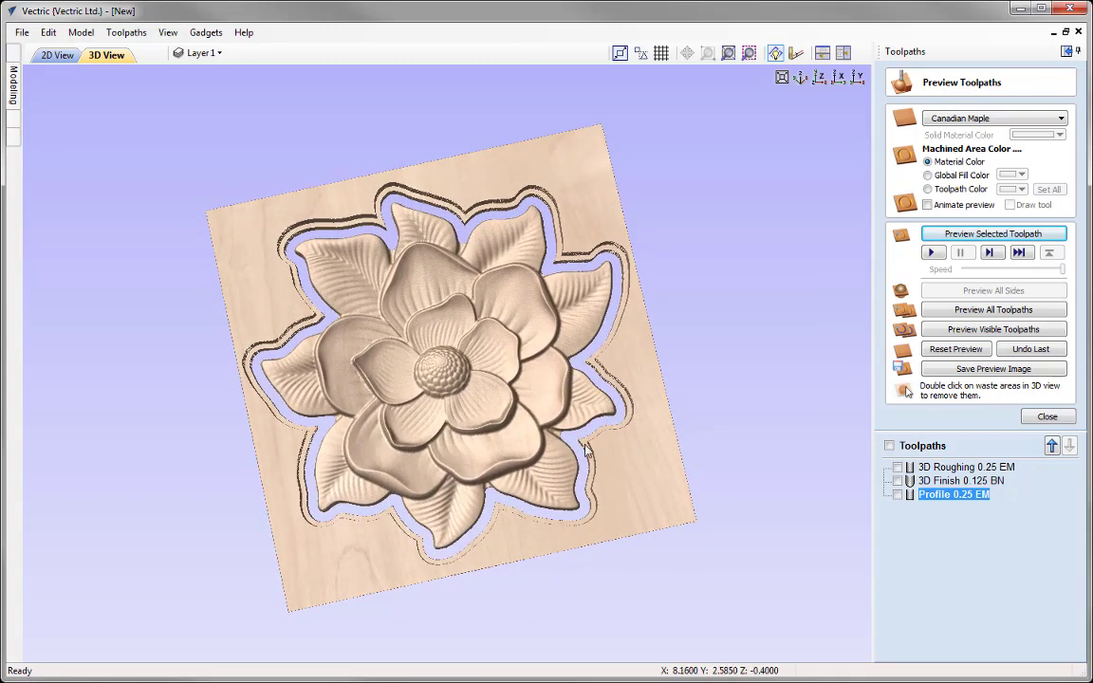
left_click_drag(421, 463, 452, 416)
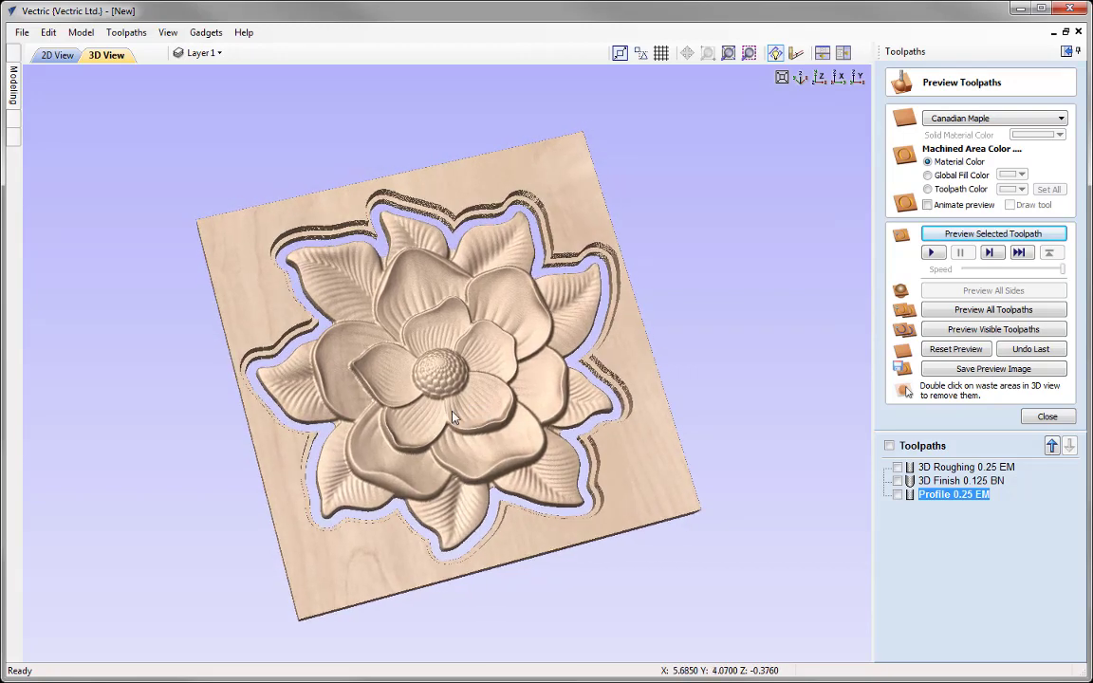
key("1")
double_click(247, 283)
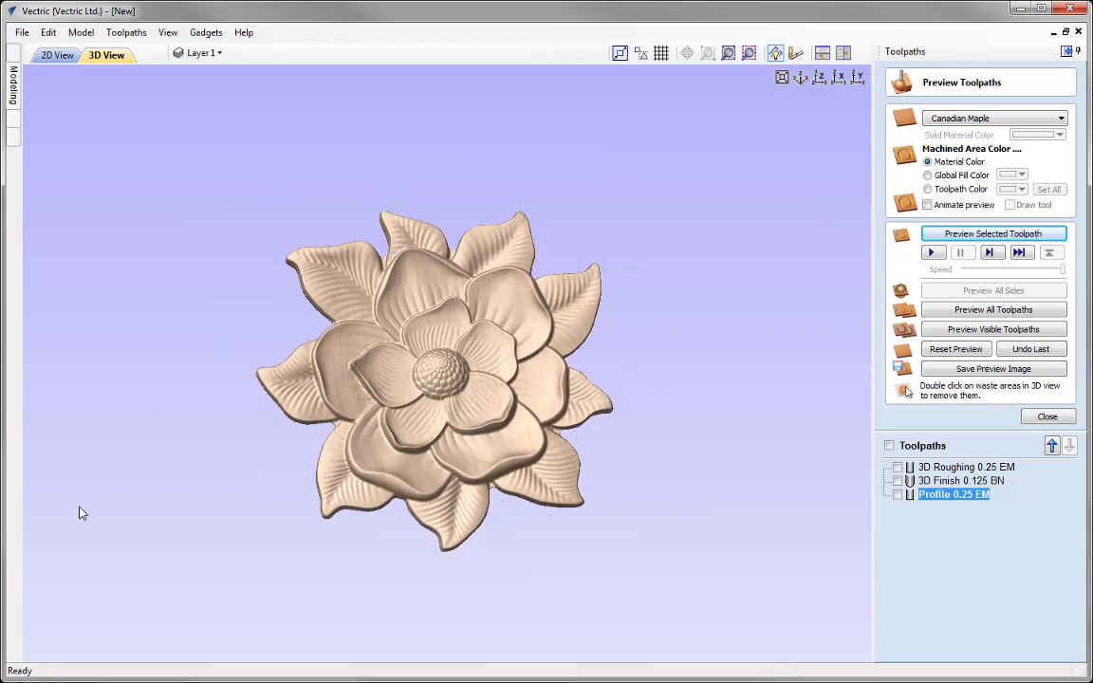
left_click_drag(403, 349, 365, 401)
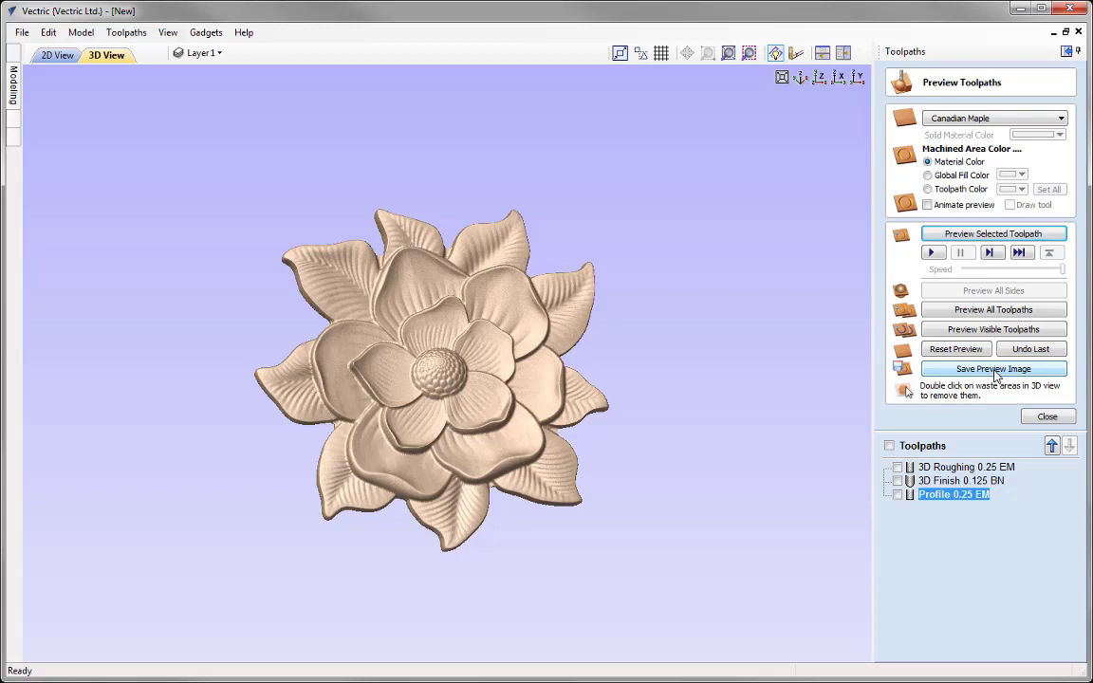
left_click(1046, 417)
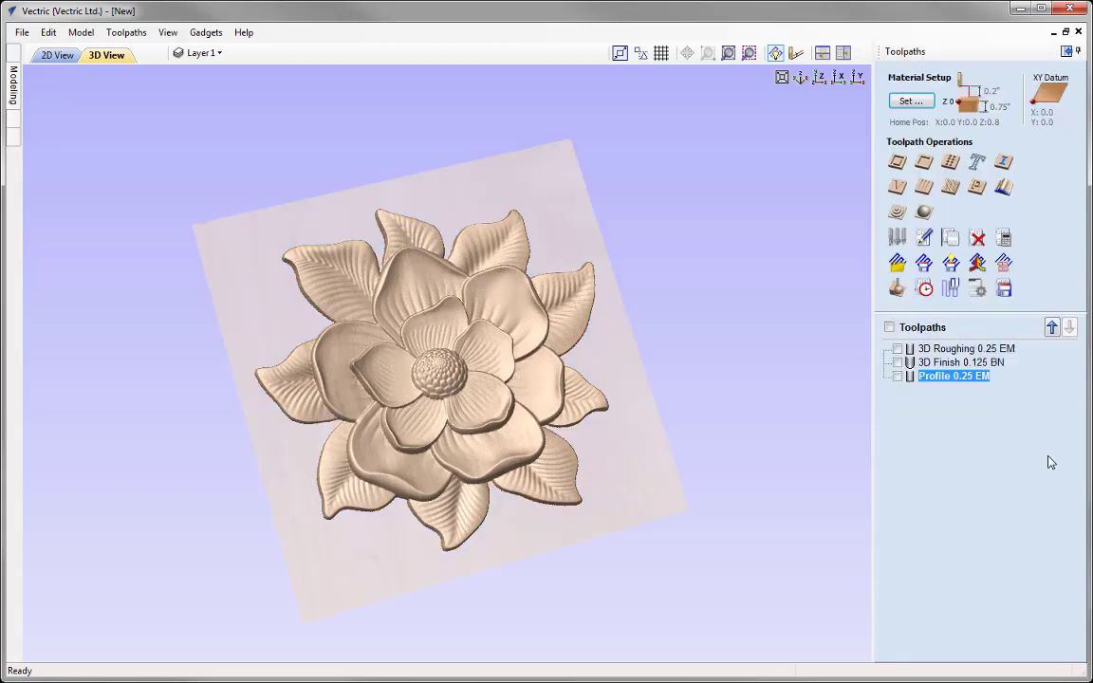
Save only the 3D roughing toolpath to its own file, "3D Roughing 0.25 EM.tap", using the G Code (inch) (*.tap) post processor.
left_click(948, 350)
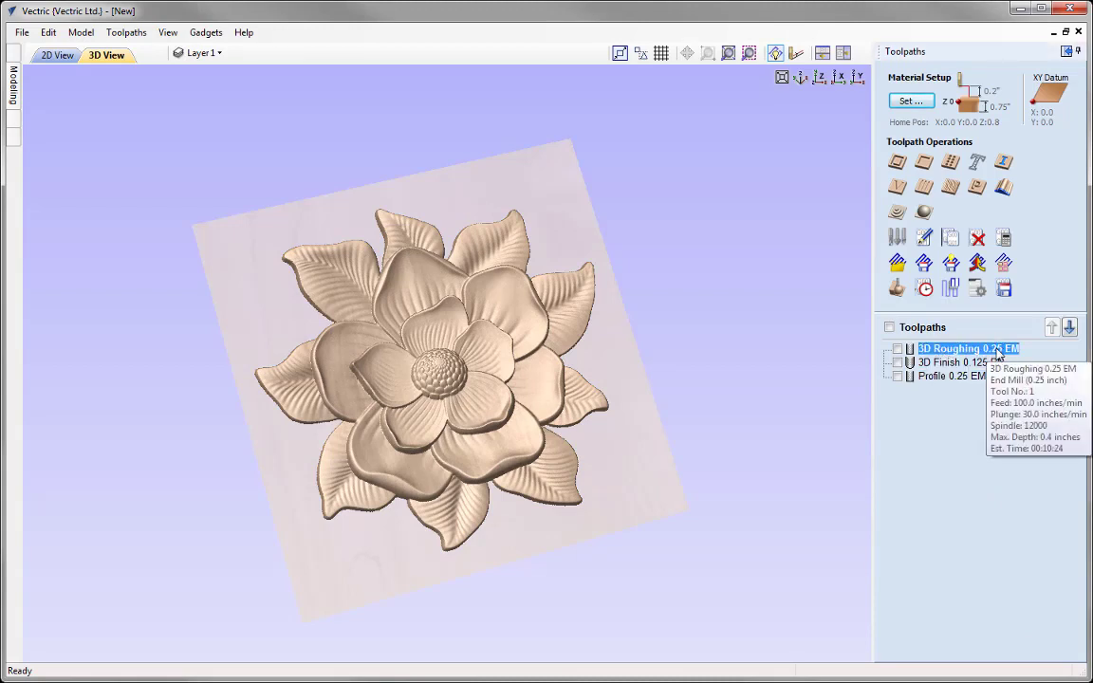
left_click(1004, 290)
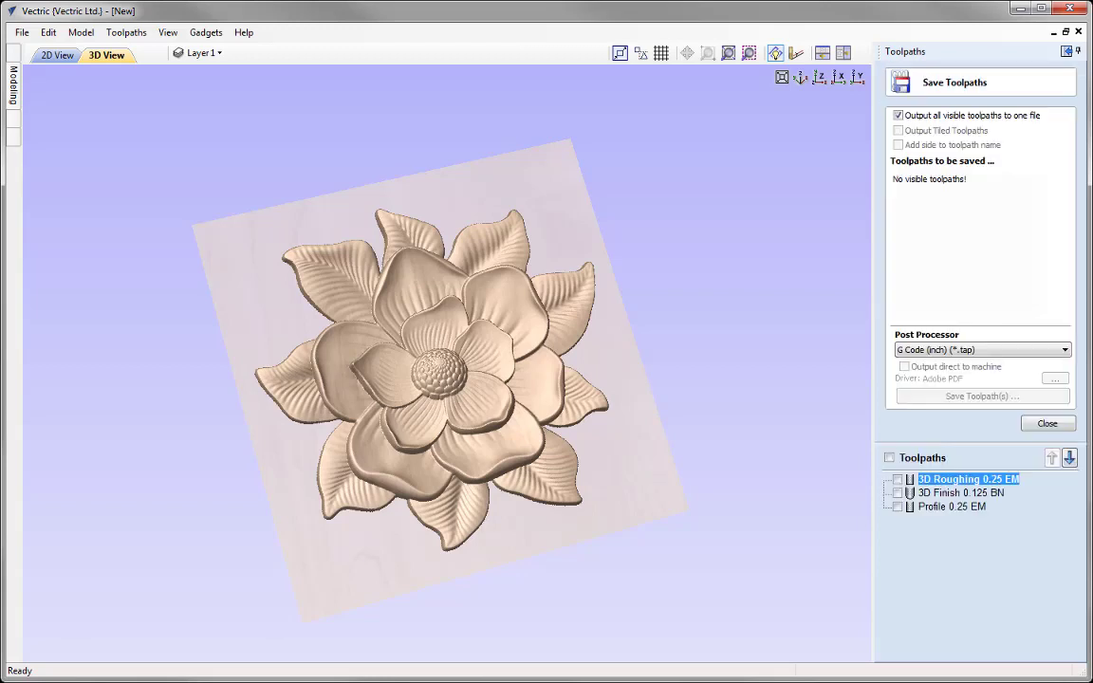
left_click(897, 116)
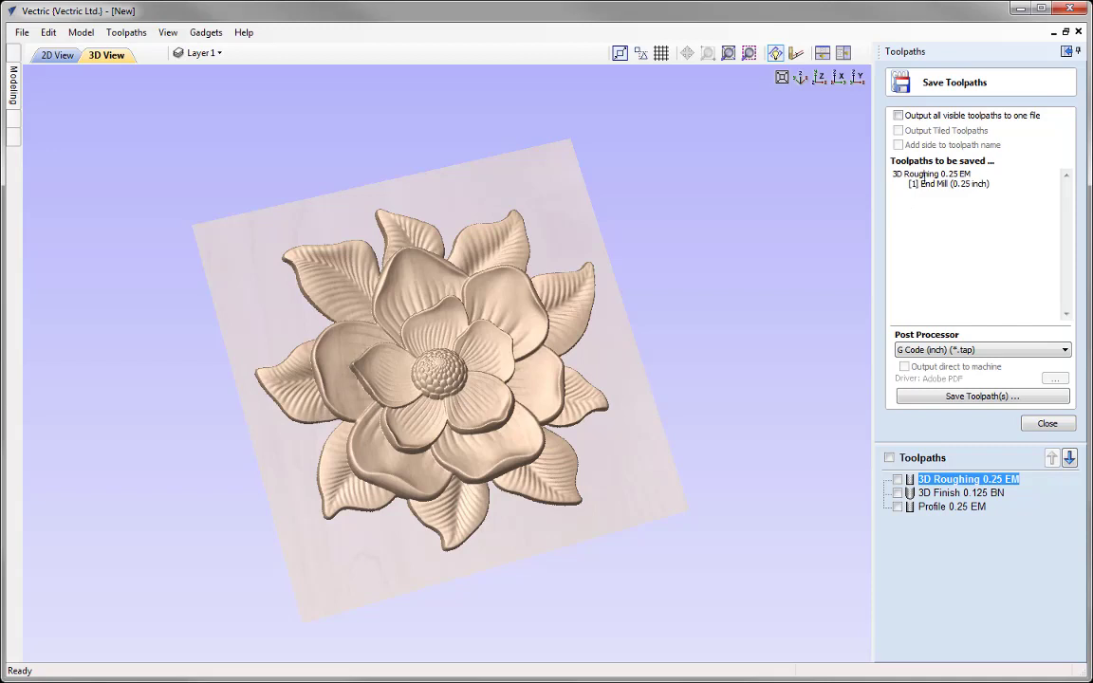
left_click(968, 351)
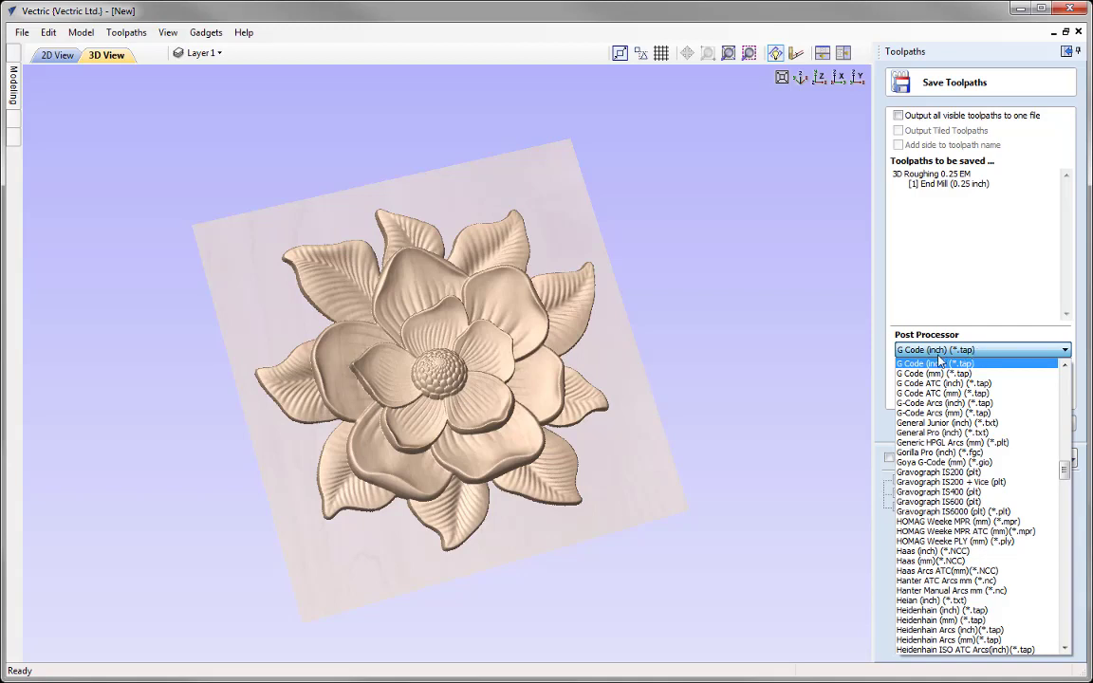
left_click(922, 366)
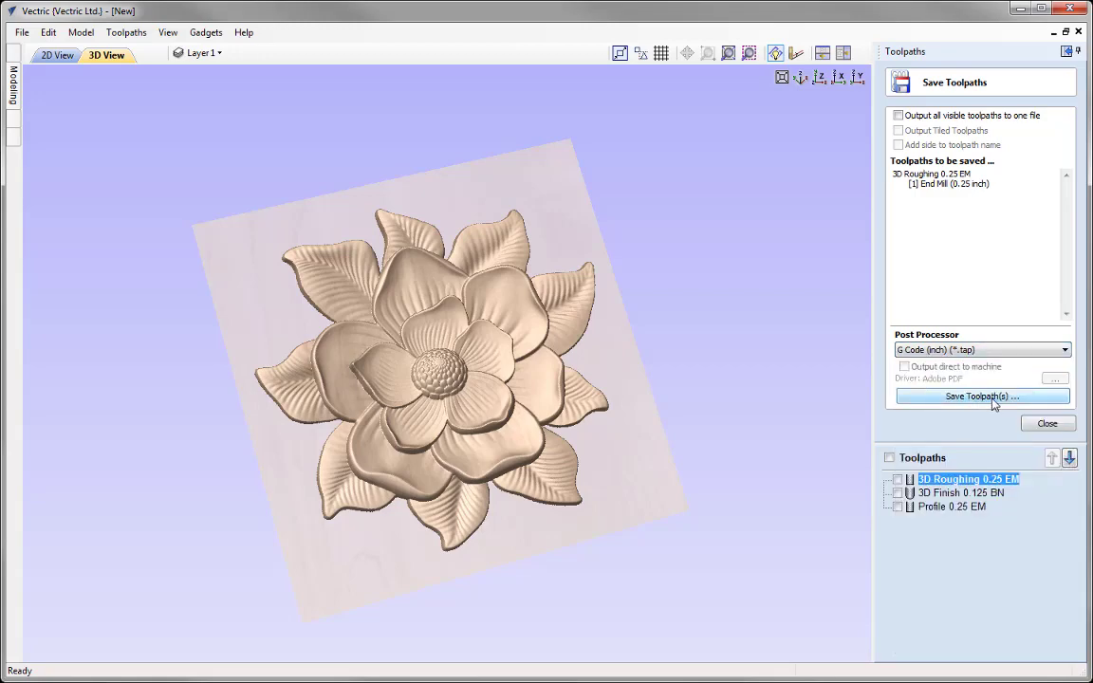
left_click(927, 397)
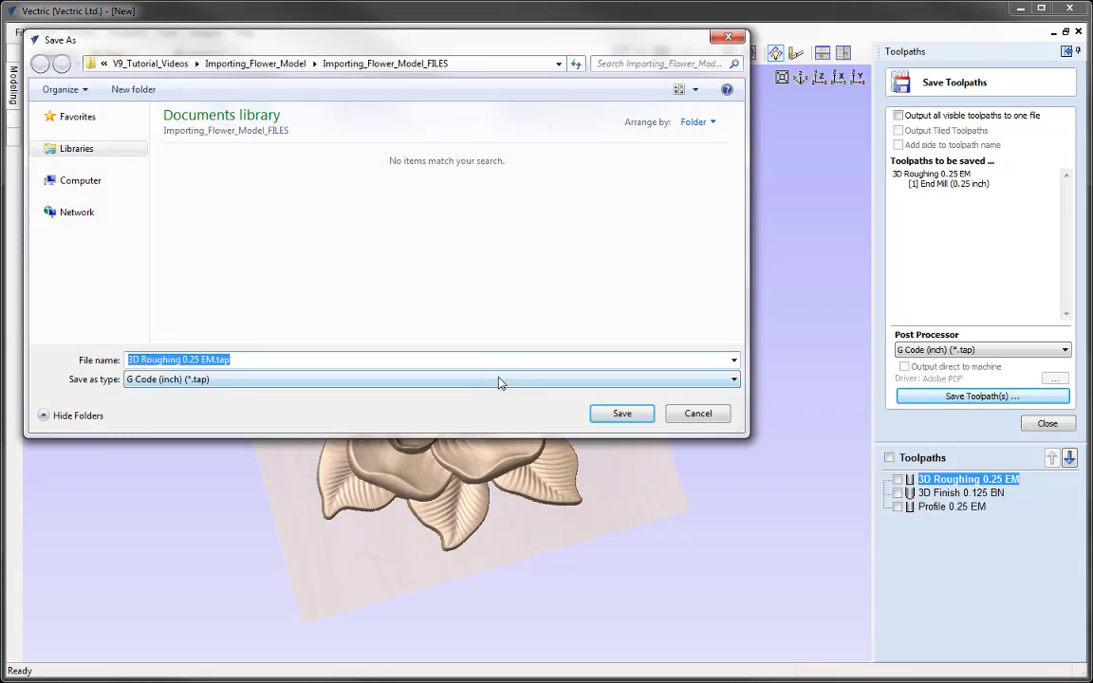
left_click(622, 413)
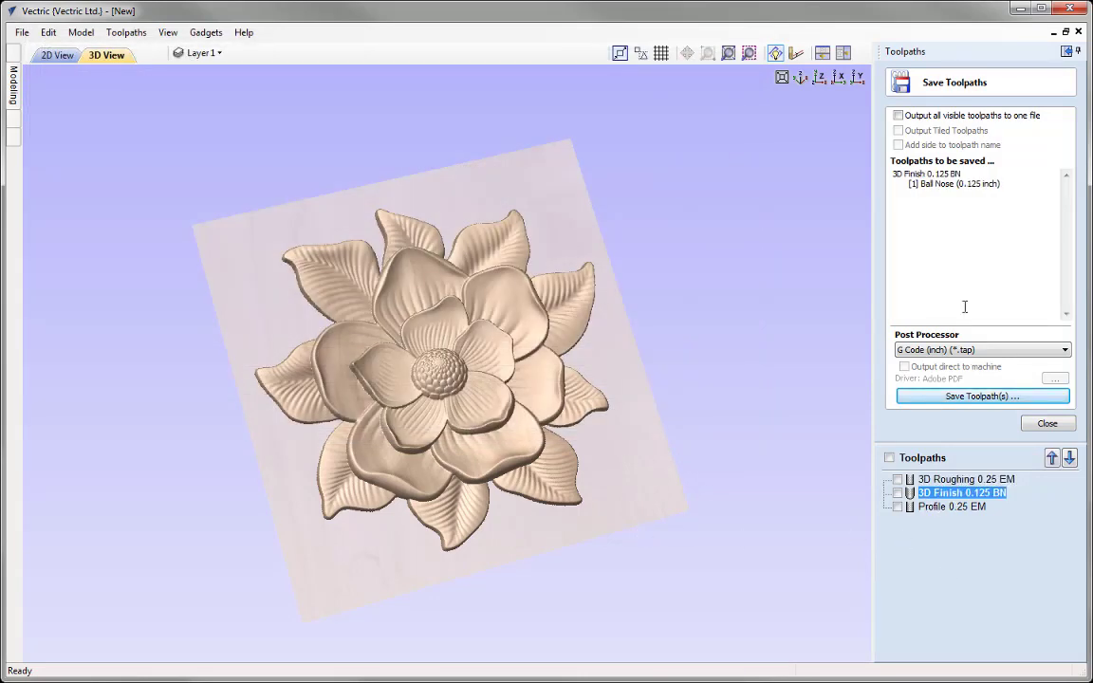
Save the 3D finishing toolpath as "3D Finish 0.125 BN.tap" and return to the toolpath operations.
left_click(977, 396)
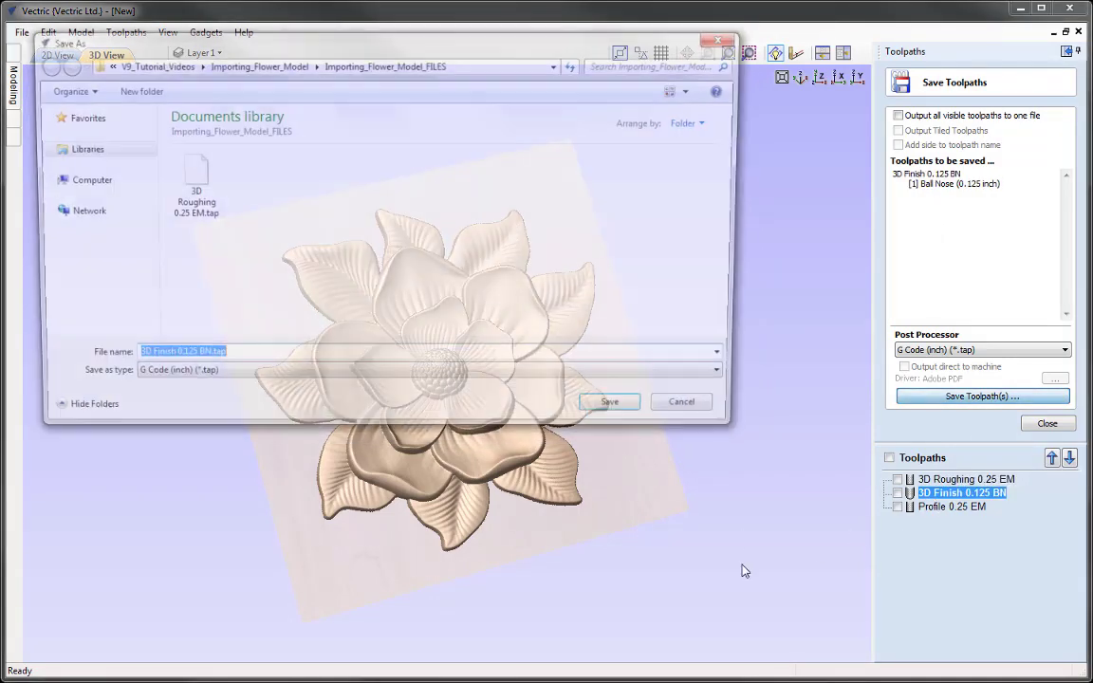
left_click(631, 419)
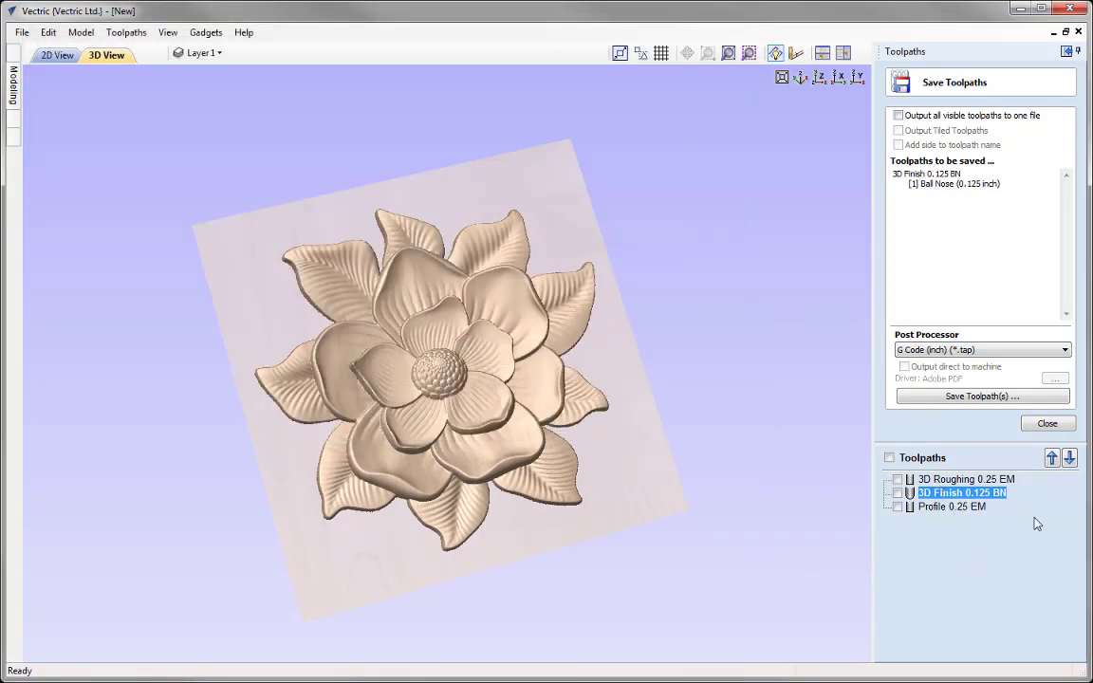
left_click(1047, 423)
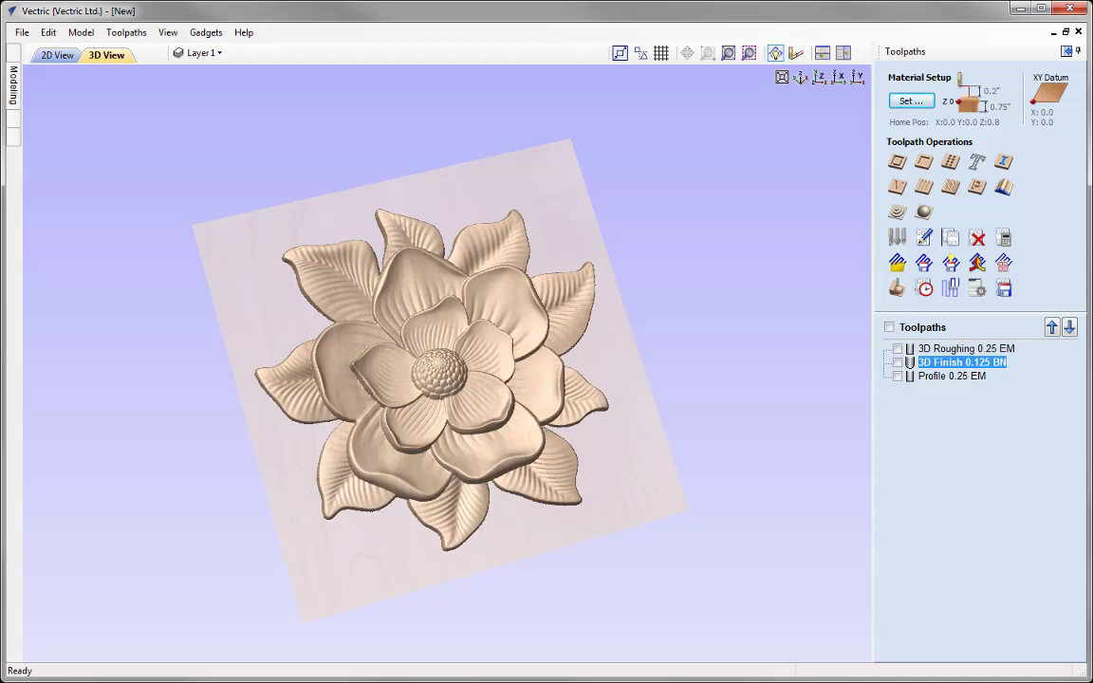
Save the job under the copied file name "Importing_Flower_Model_Getting_Started" as a VCarve (*.crv) file in the Importing_Flower_Model_FILES folder.
left_click(21, 33)
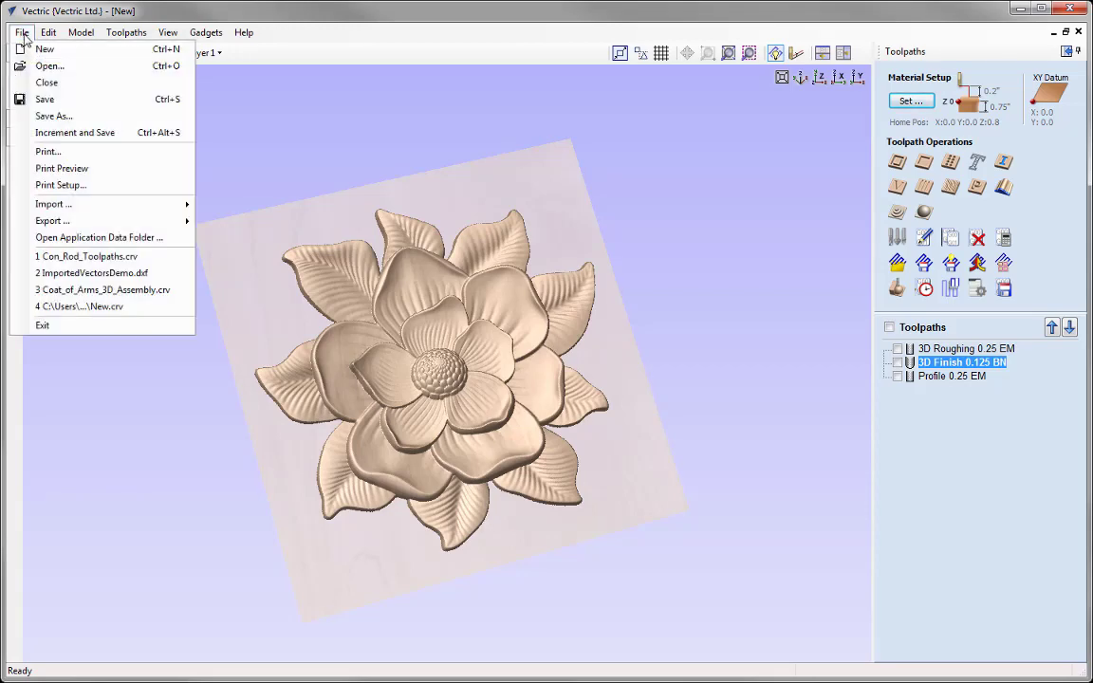
left_click(75, 115)
right_click(161, 361)
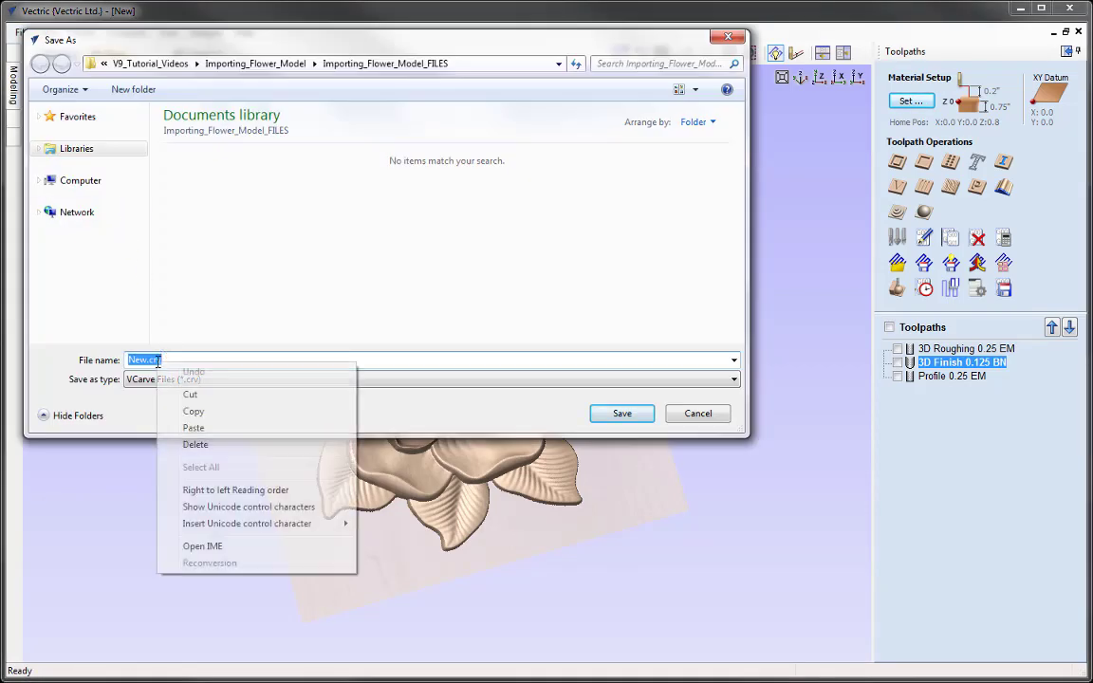
left_click(218, 427)
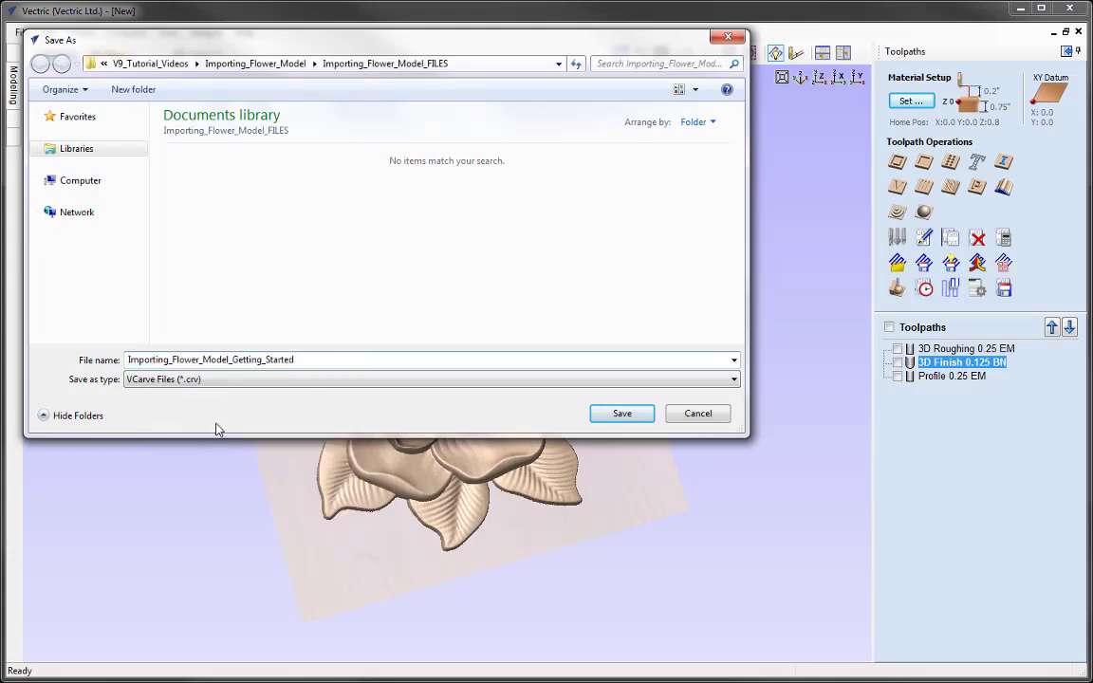
left_click(622, 415)
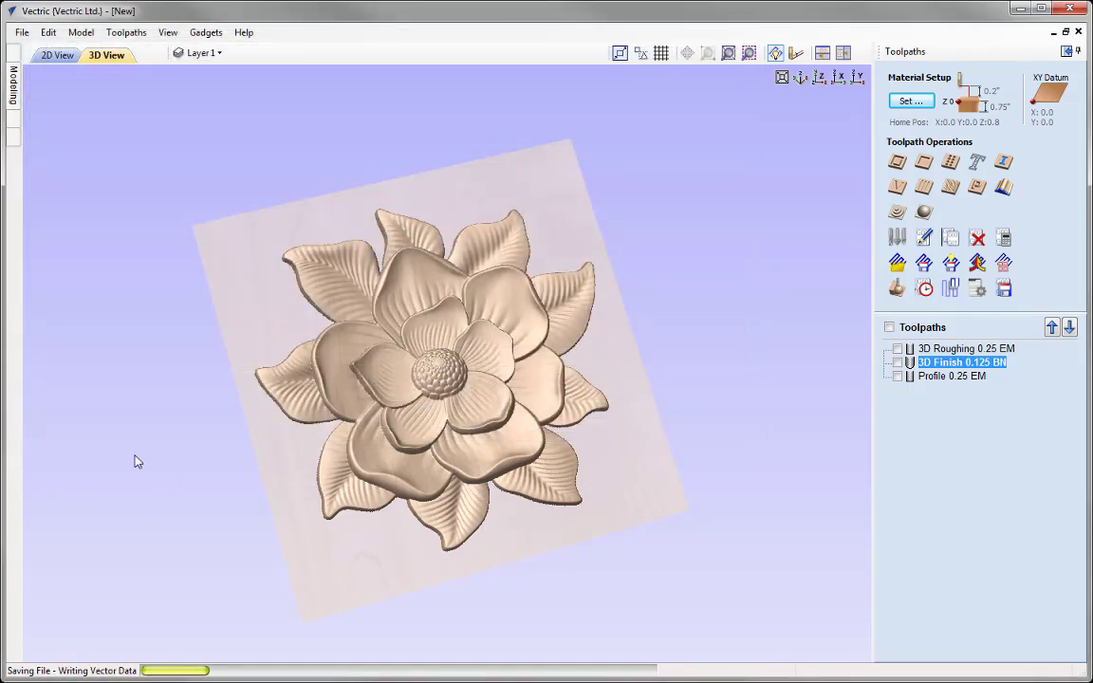